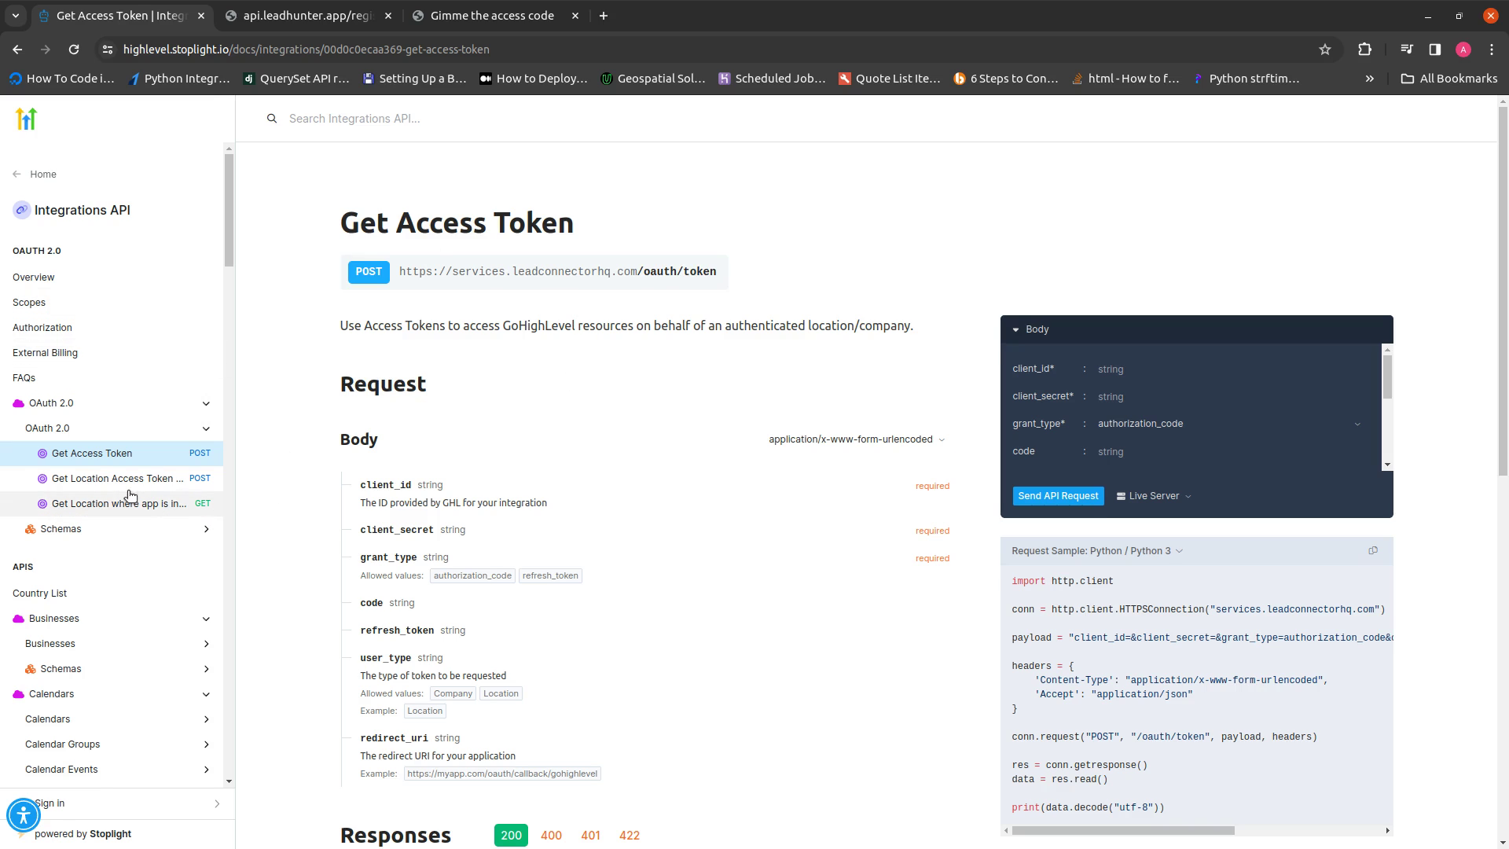
# Review the Get Access Token page, placing the caret in the request's code field
pyautogui.tripleClick(654, 228)
pyautogui.click(657, 228)
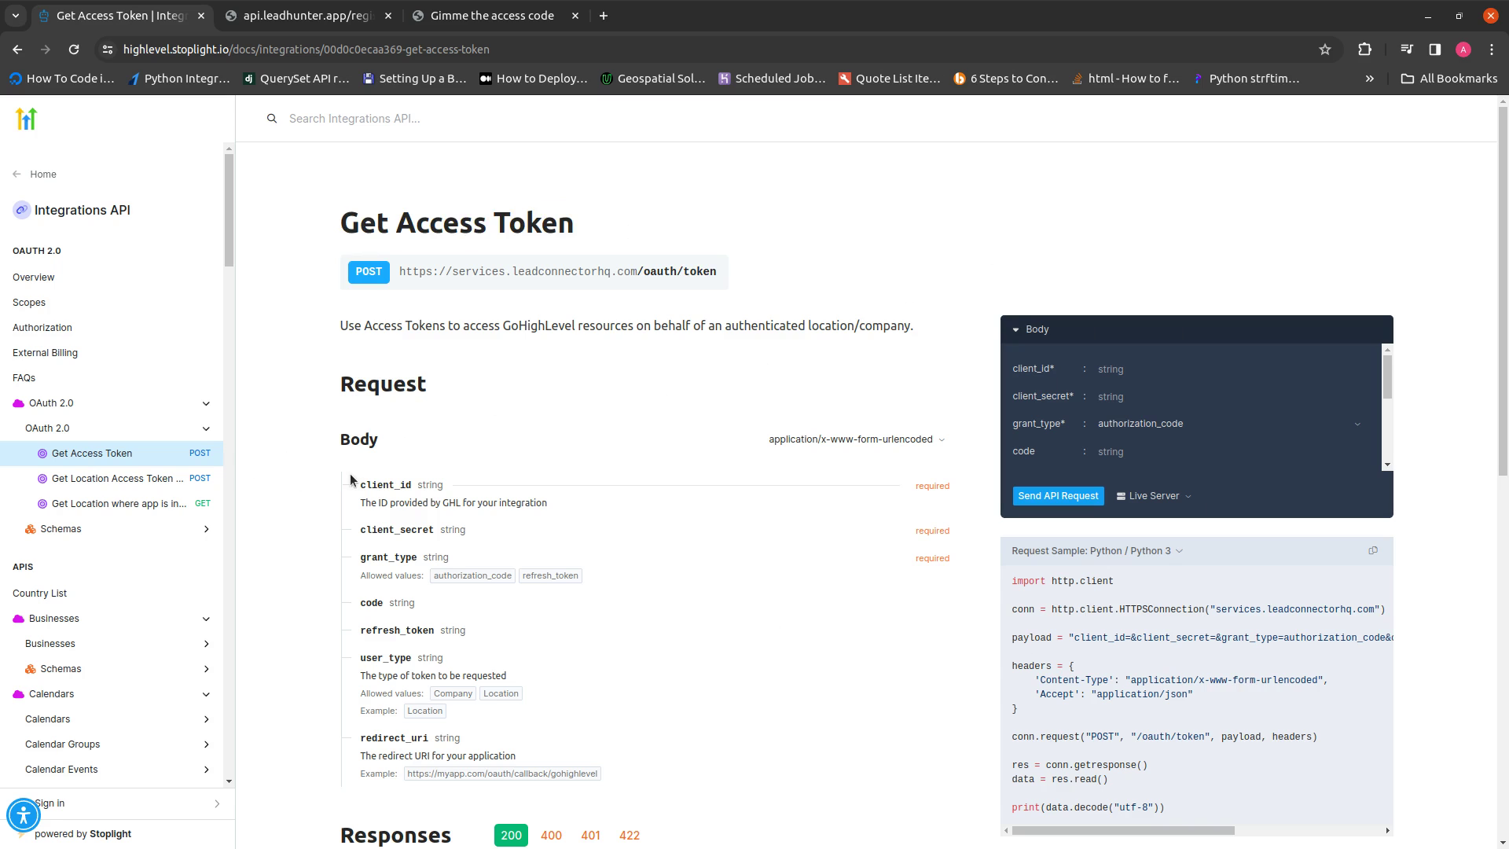
pyautogui.scroll(-4, 118, 440)
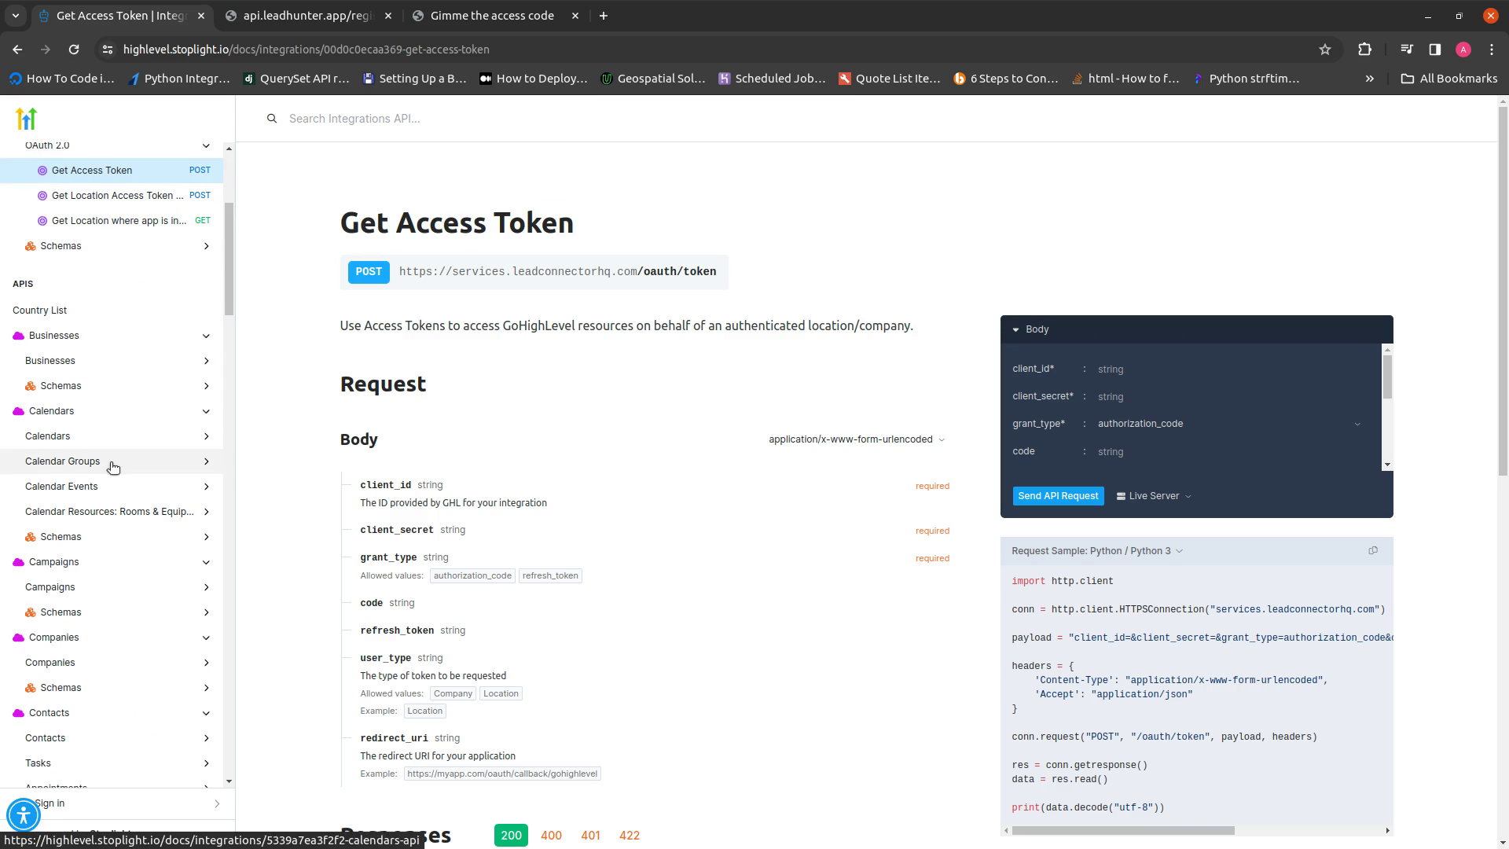
pyautogui.scroll(-15, 111, 424)
pyautogui.scroll(-10, 112, 354)
pyautogui.scroll(15, 112, 354)
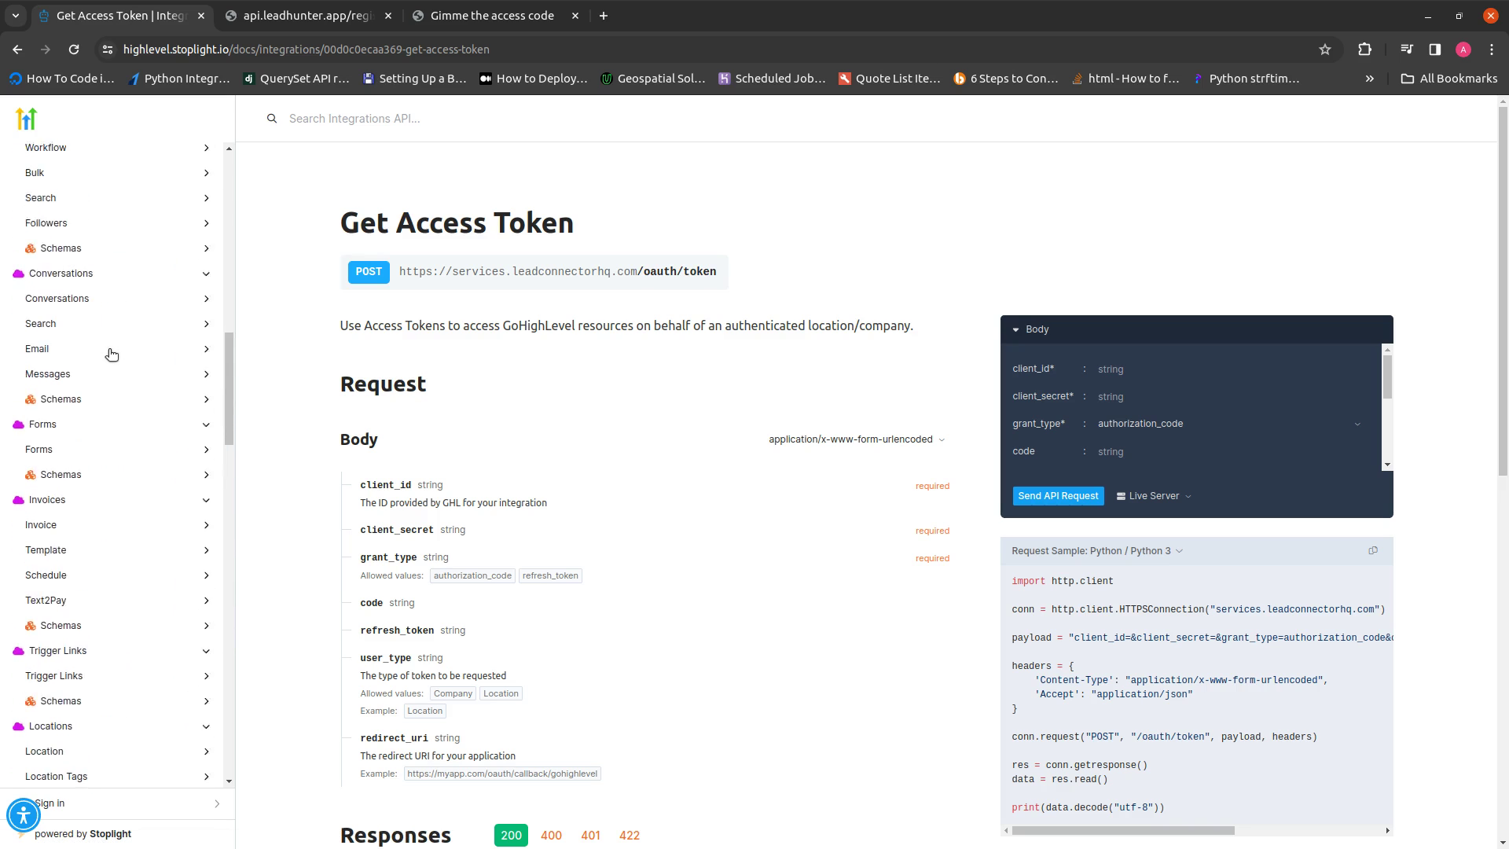
pyautogui.scroll(12, 111, 354)
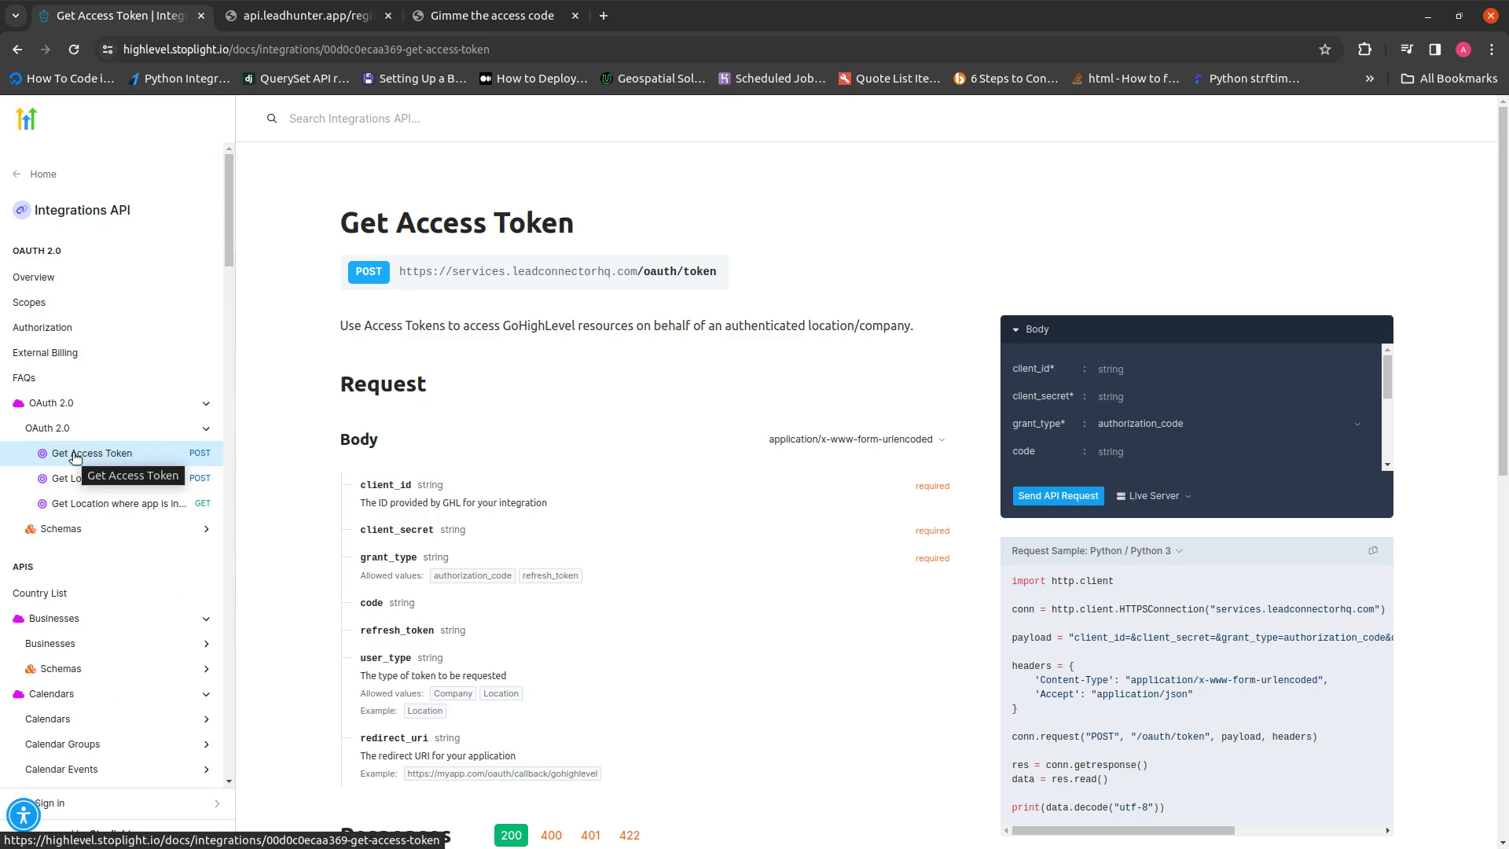
pyautogui.click(1132, 451)
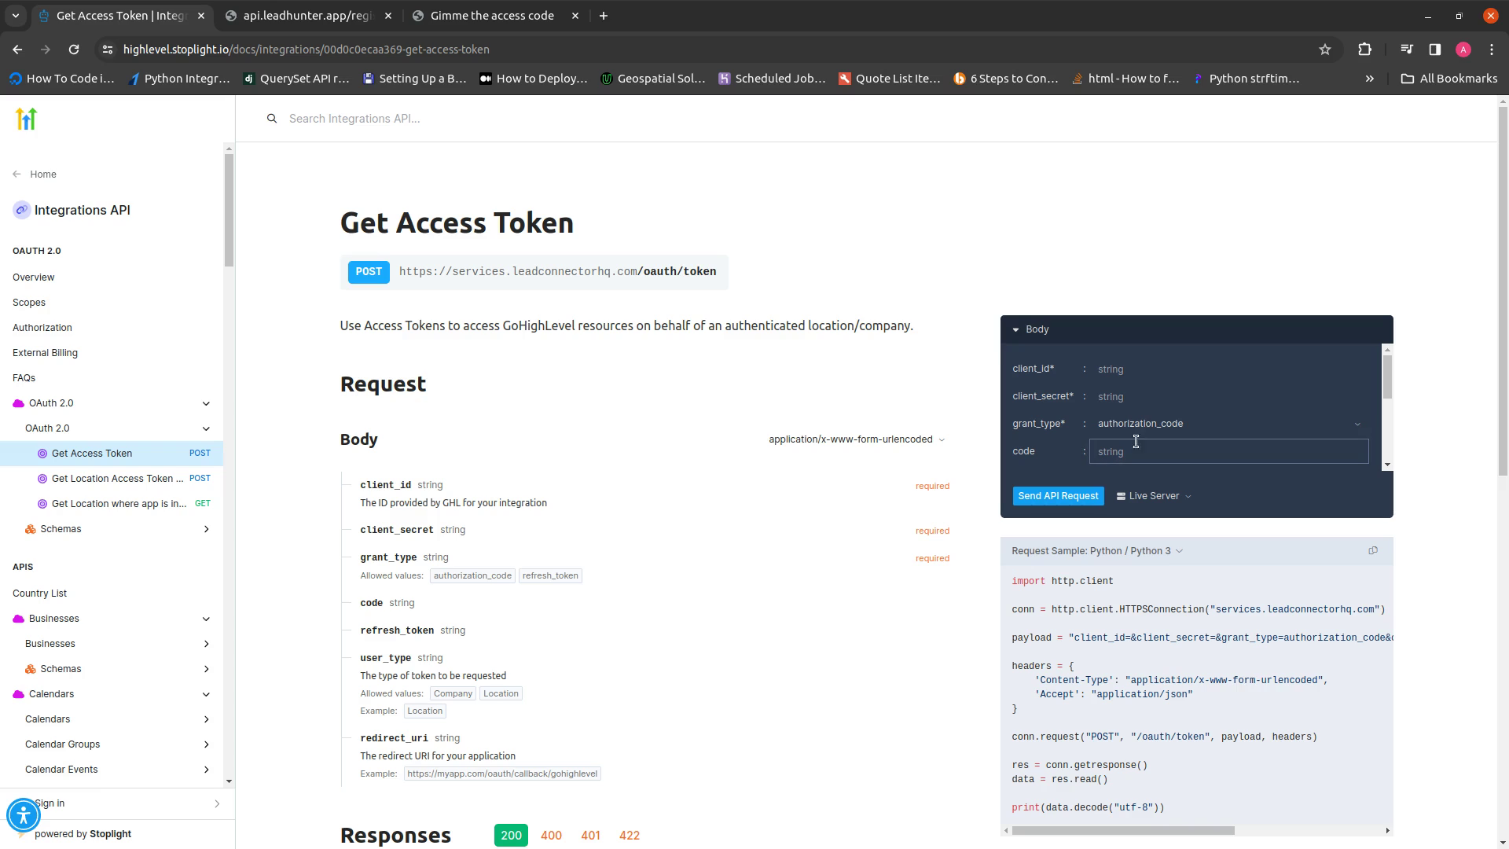
pyautogui.scroll(-1, 1132, 432)
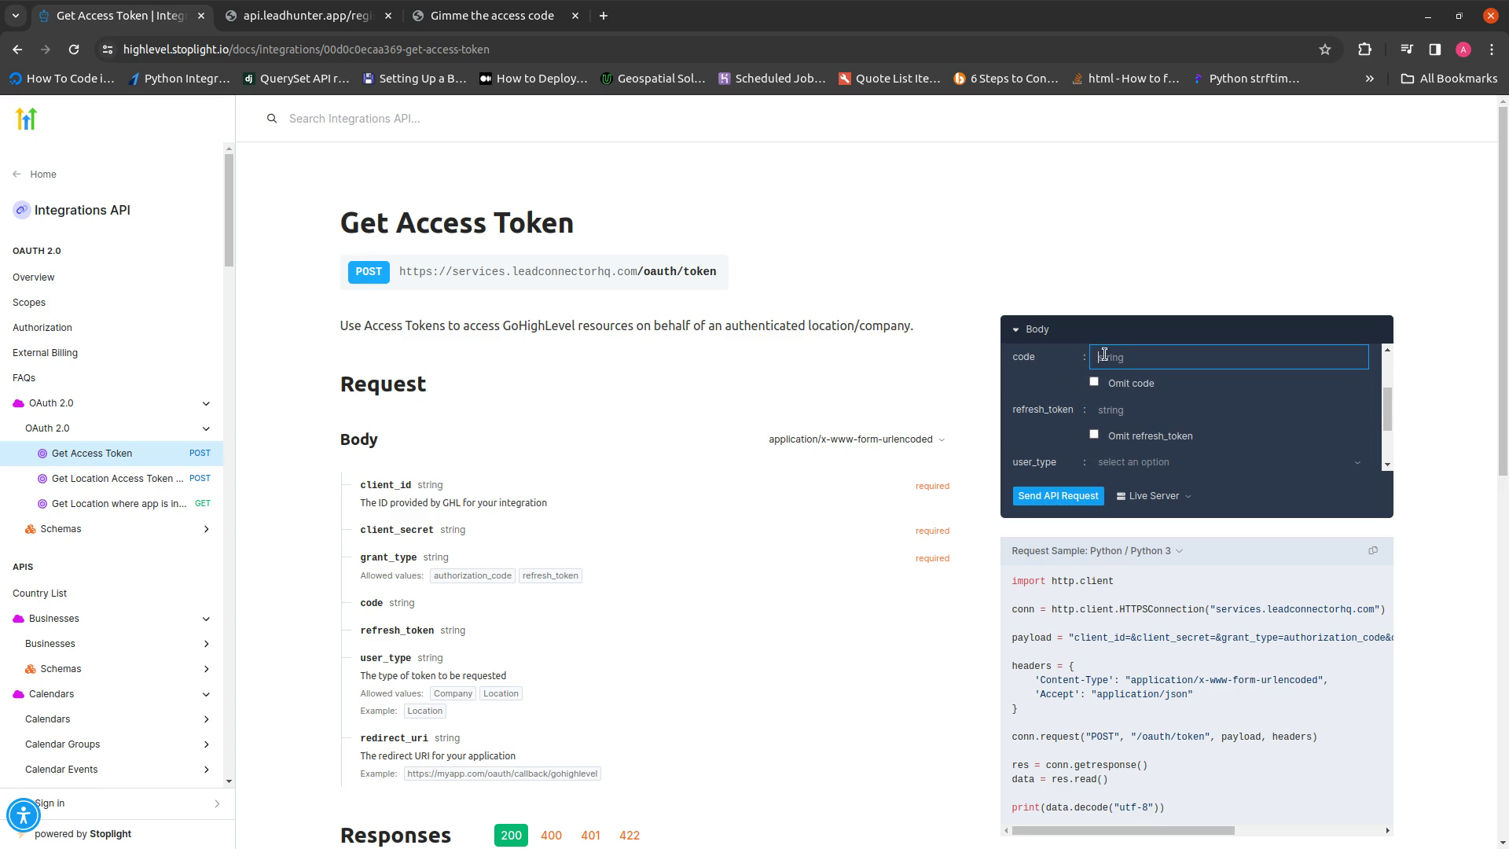
# Browse the Scopes table mapping scopes like contacts.write to endpoints and access levels
pyautogui.click(33, 302)
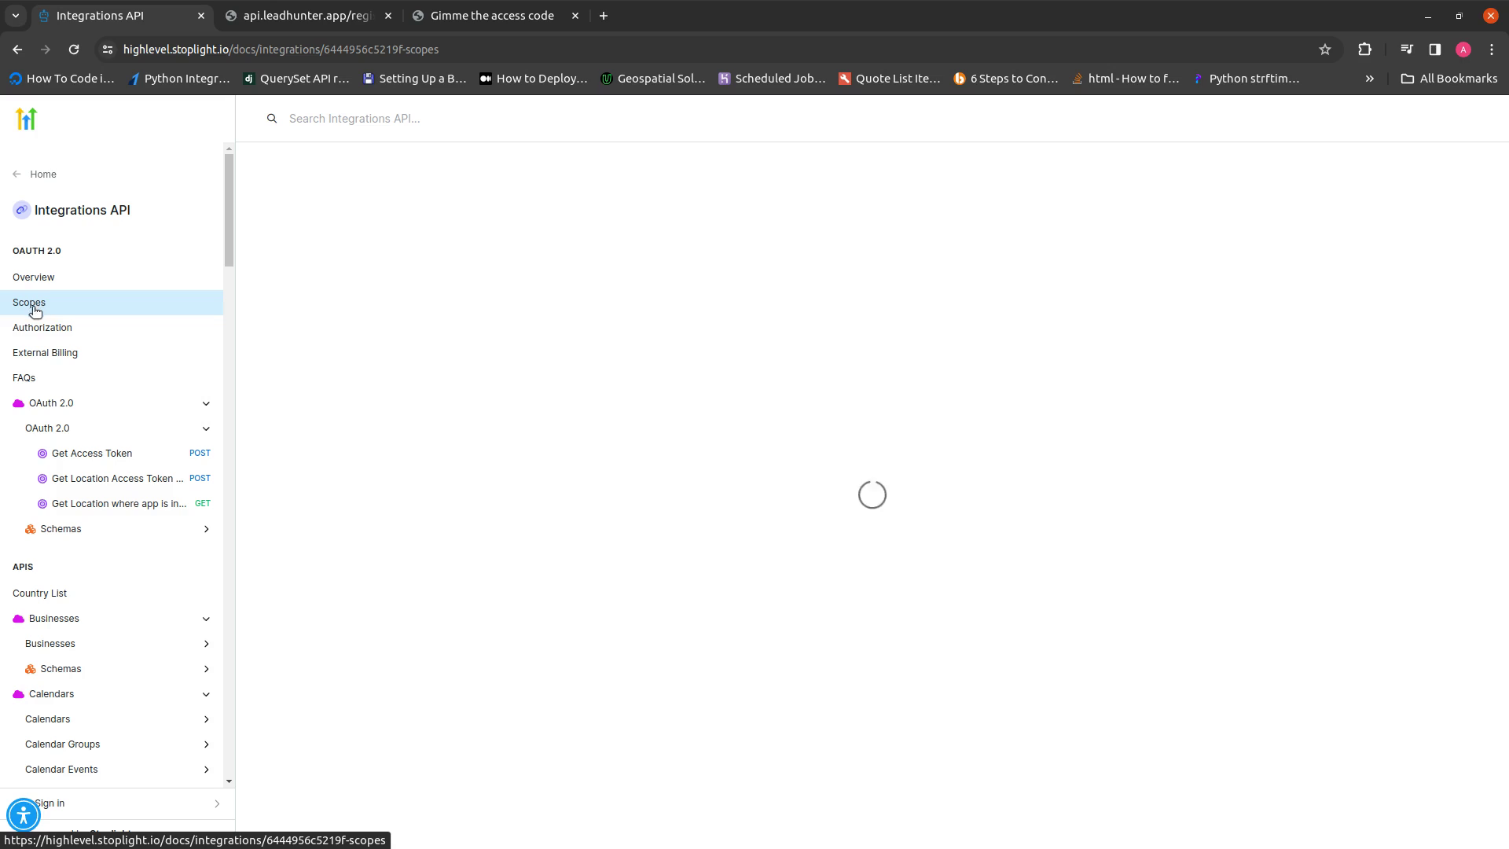
pyautogui.scroll(-20, 676, 477)
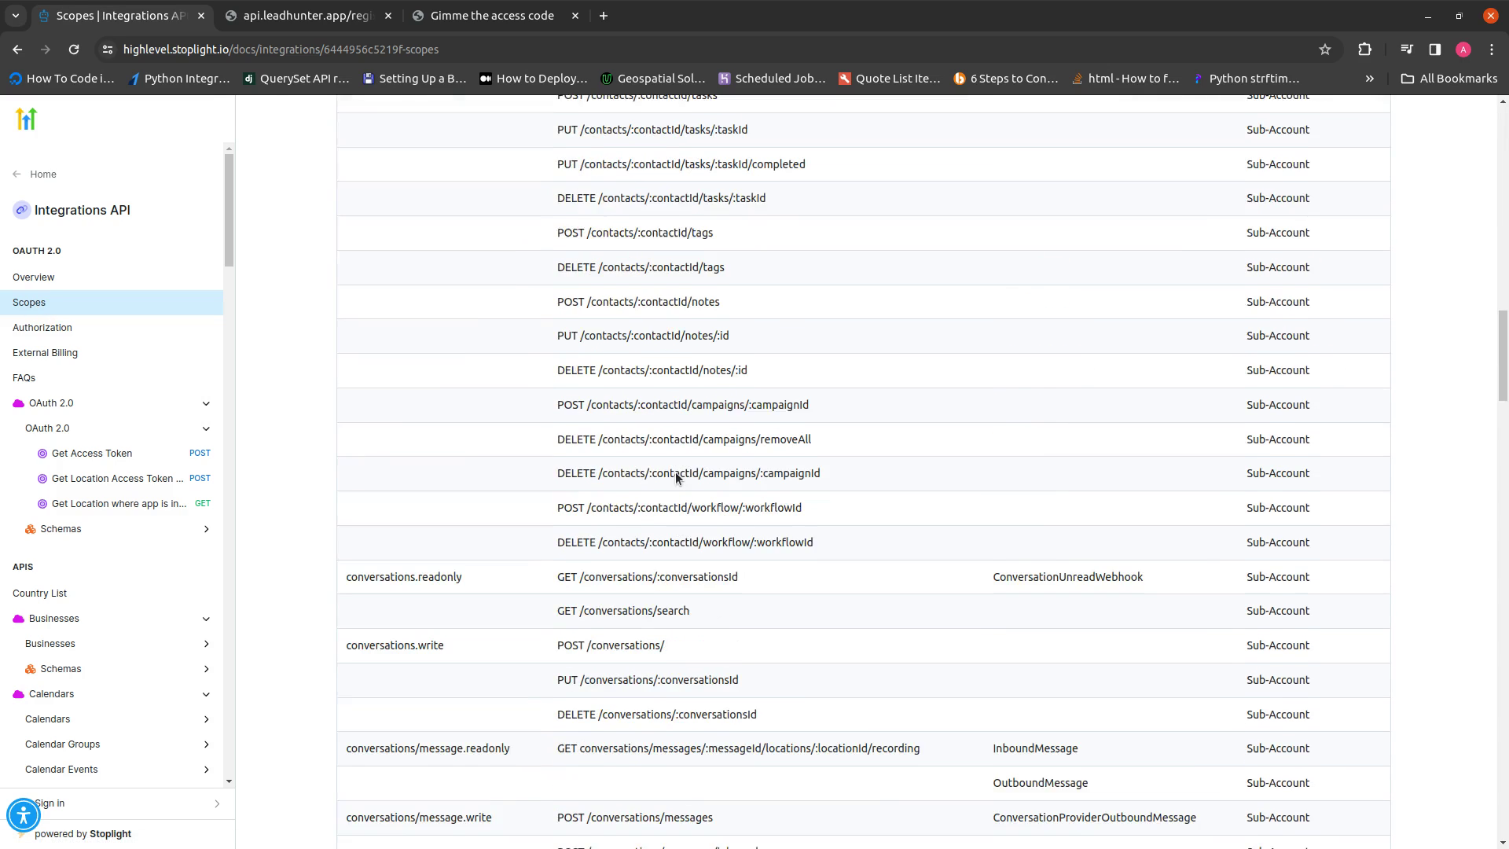
pyautogui.scroll(-20, 676, 478)
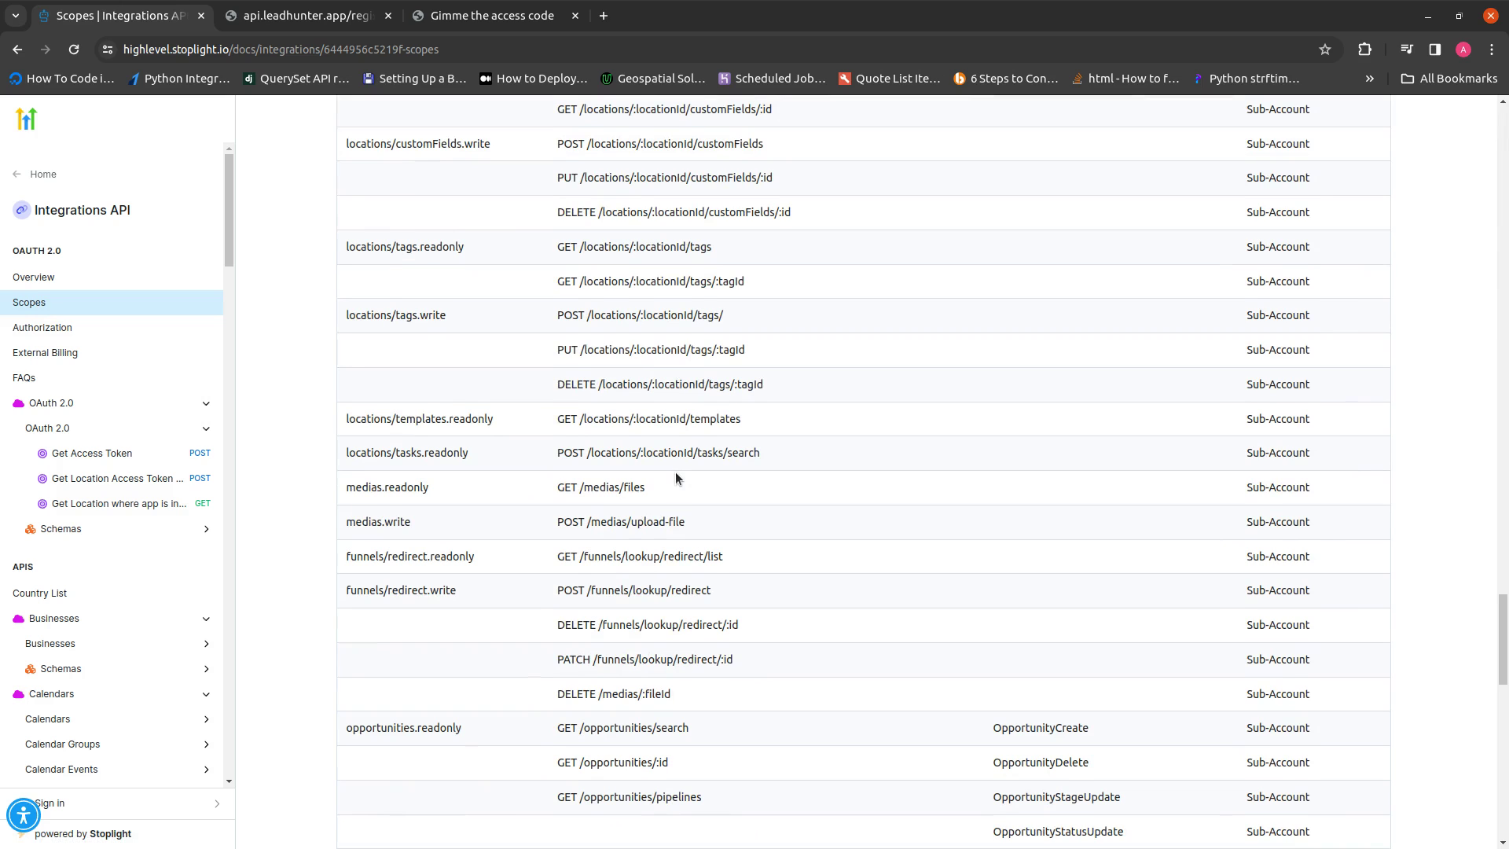
pyautogui.scroll(-5, 676, 477)
pyautogui.scroll(20, 676, 478)
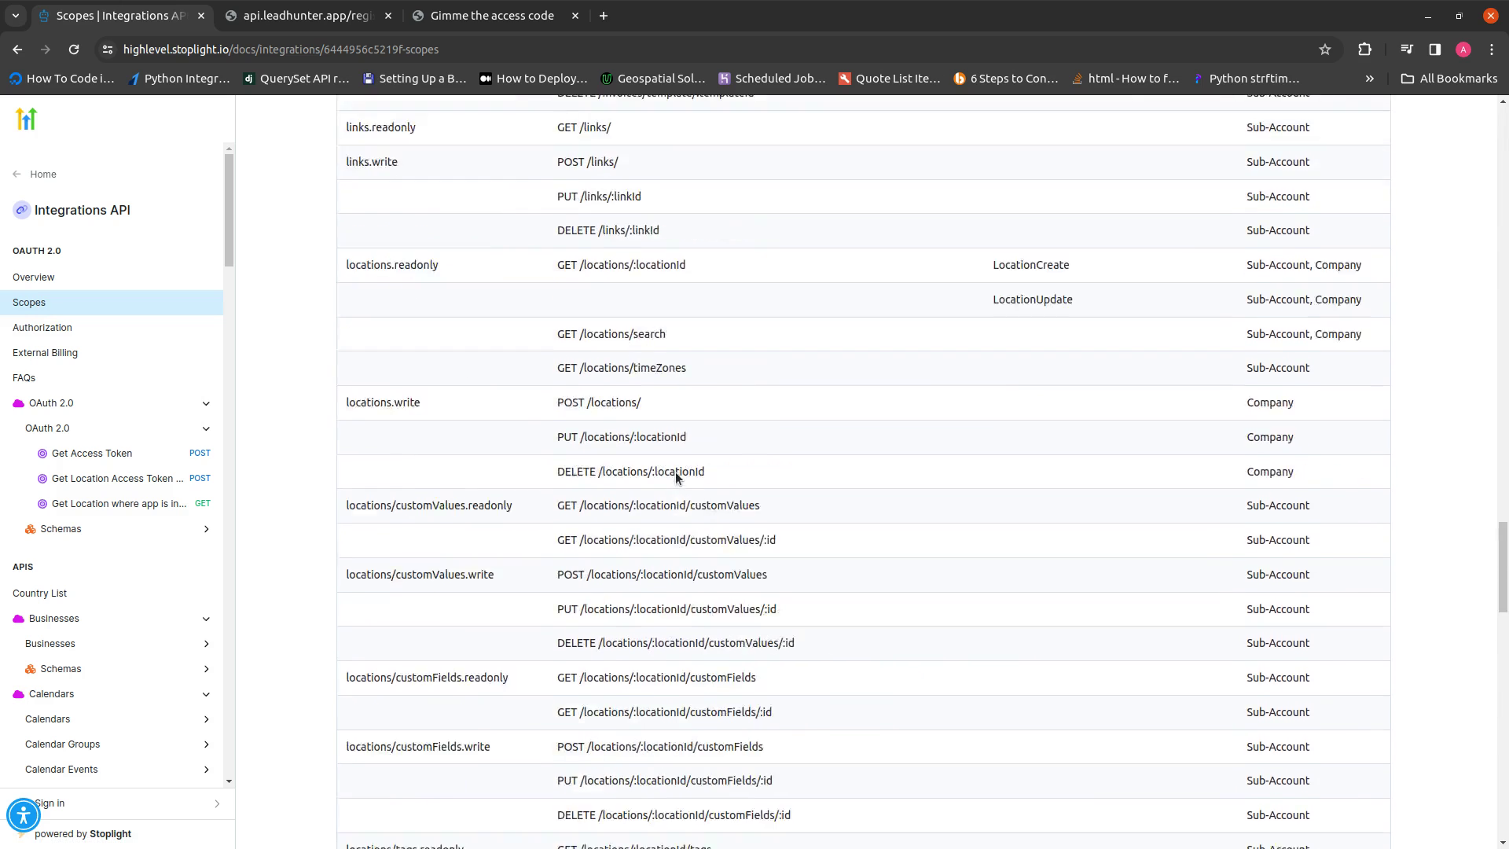
pyautogui.scroll(10, 675, 477)
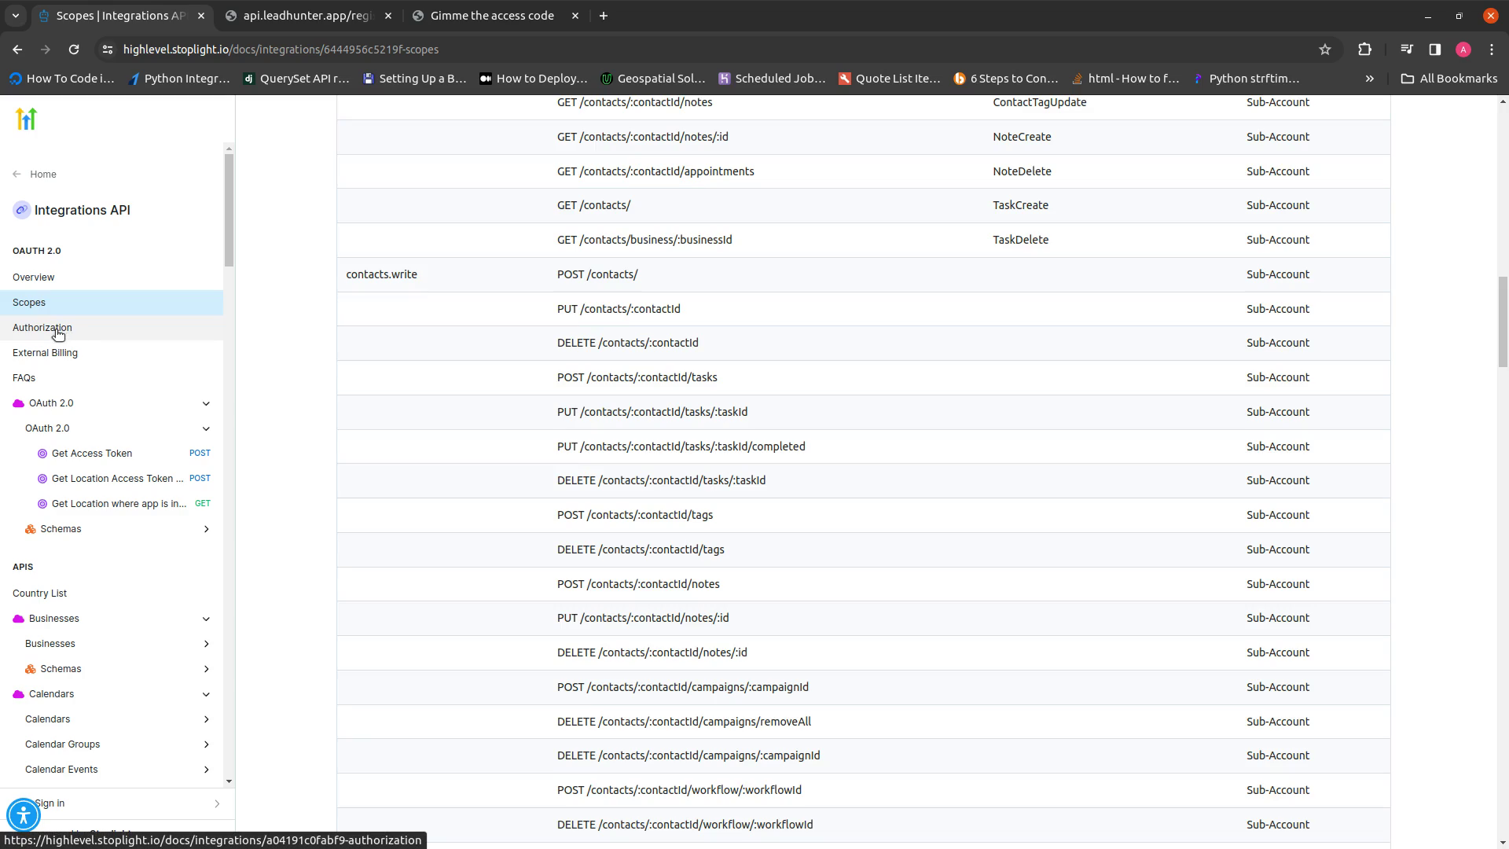
pyautogui.click(58, 334)
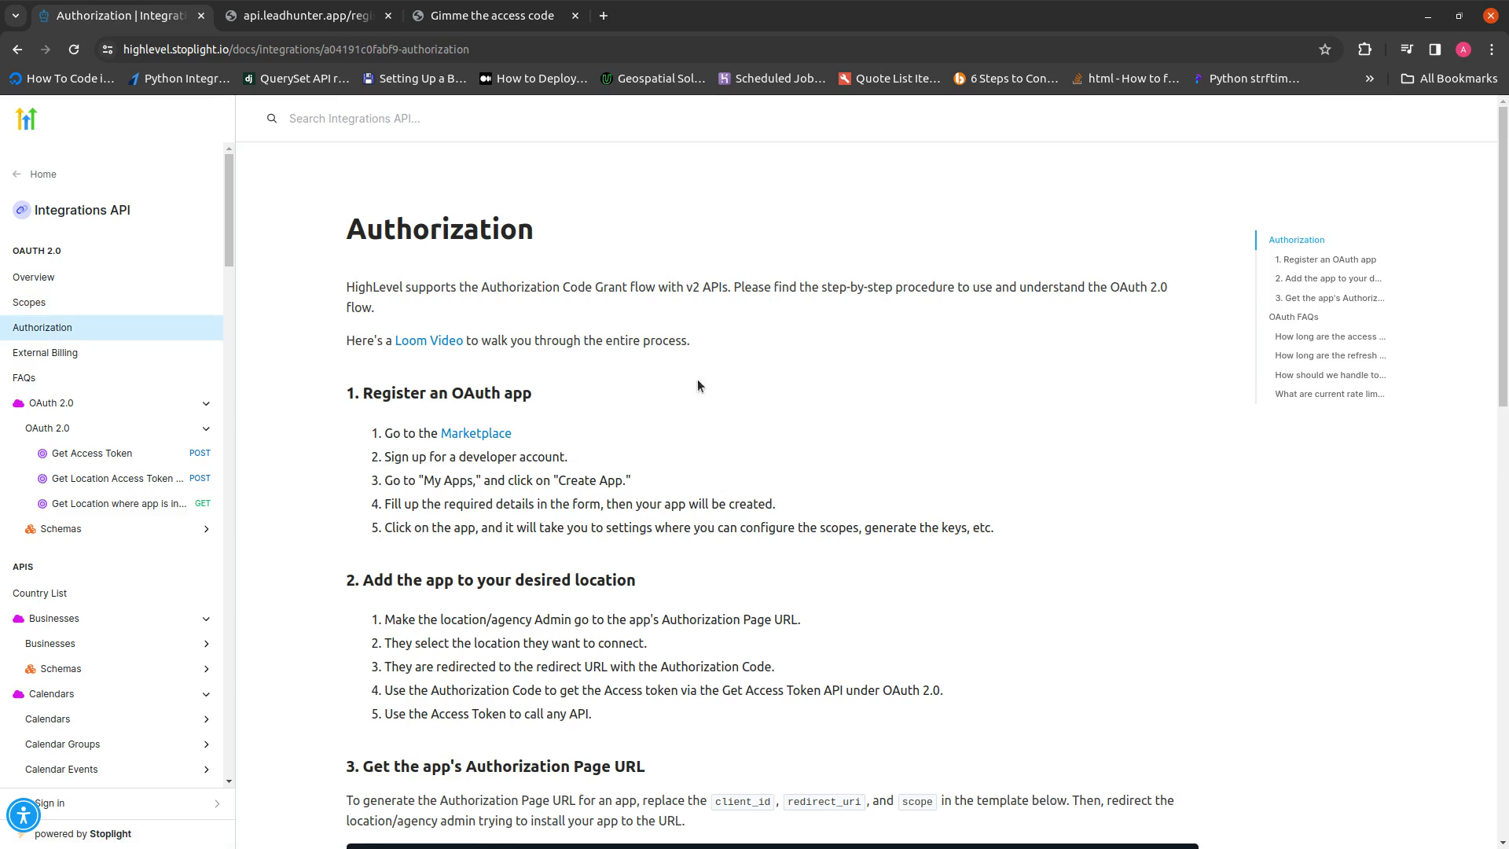
# Read through the Authorization flow page
pyautogui.scroll(-5, 686, 467)
pyautogui.scroll(-6, 686, 467)
pyautogui.scroll(12, 685, 467)
pyautogui.scroll(-4, 686, 467)
pyautogui.scroll(-1, 685, 467)
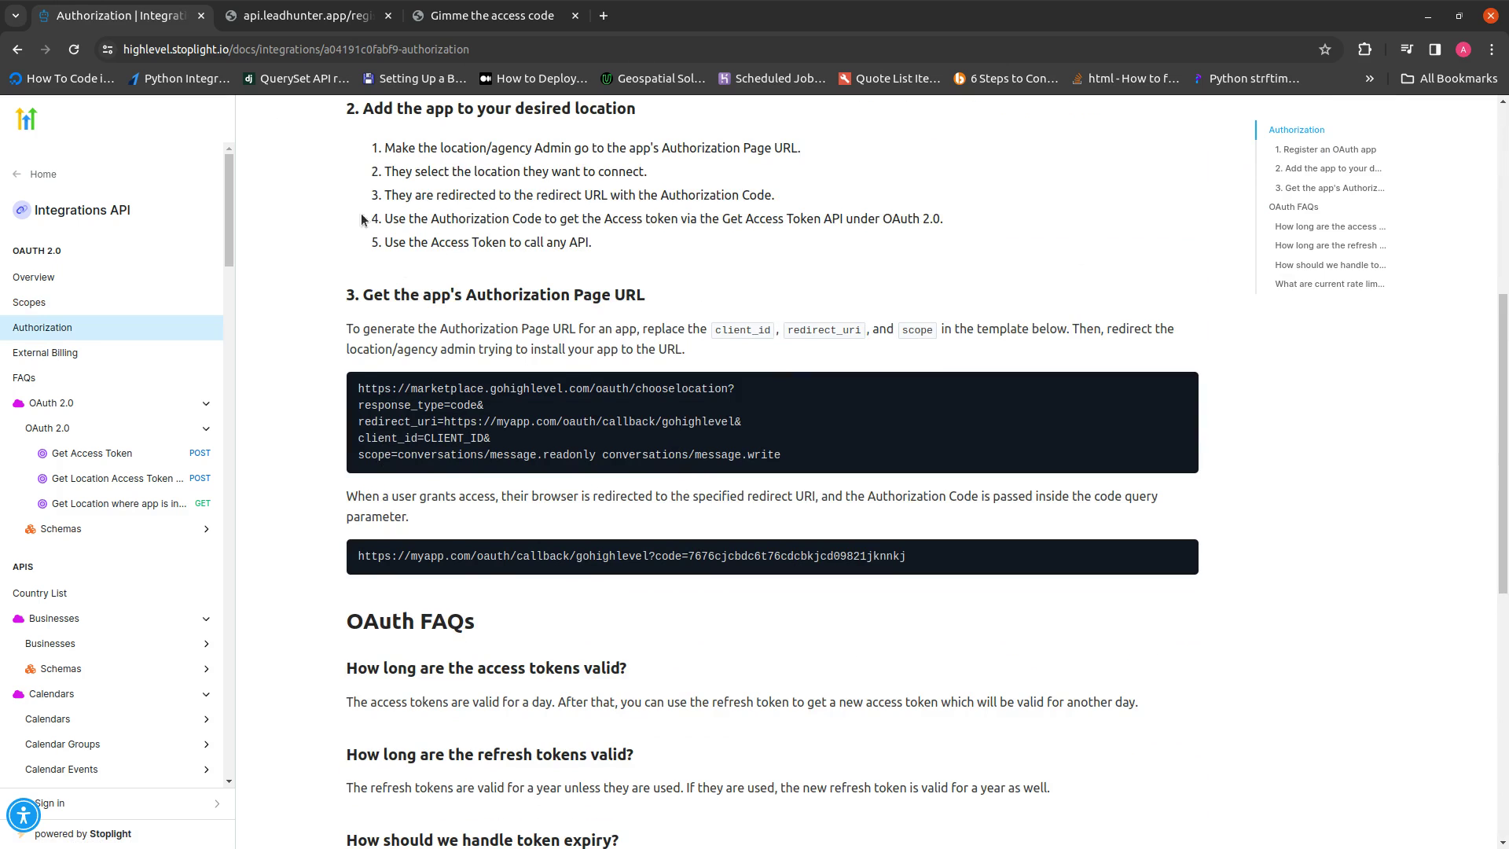
pyautogui.scroll(1, 428, 303)
pyautogui.scroll(5, 428, 303)
pyautogui.scroll(-1, 428, 299)
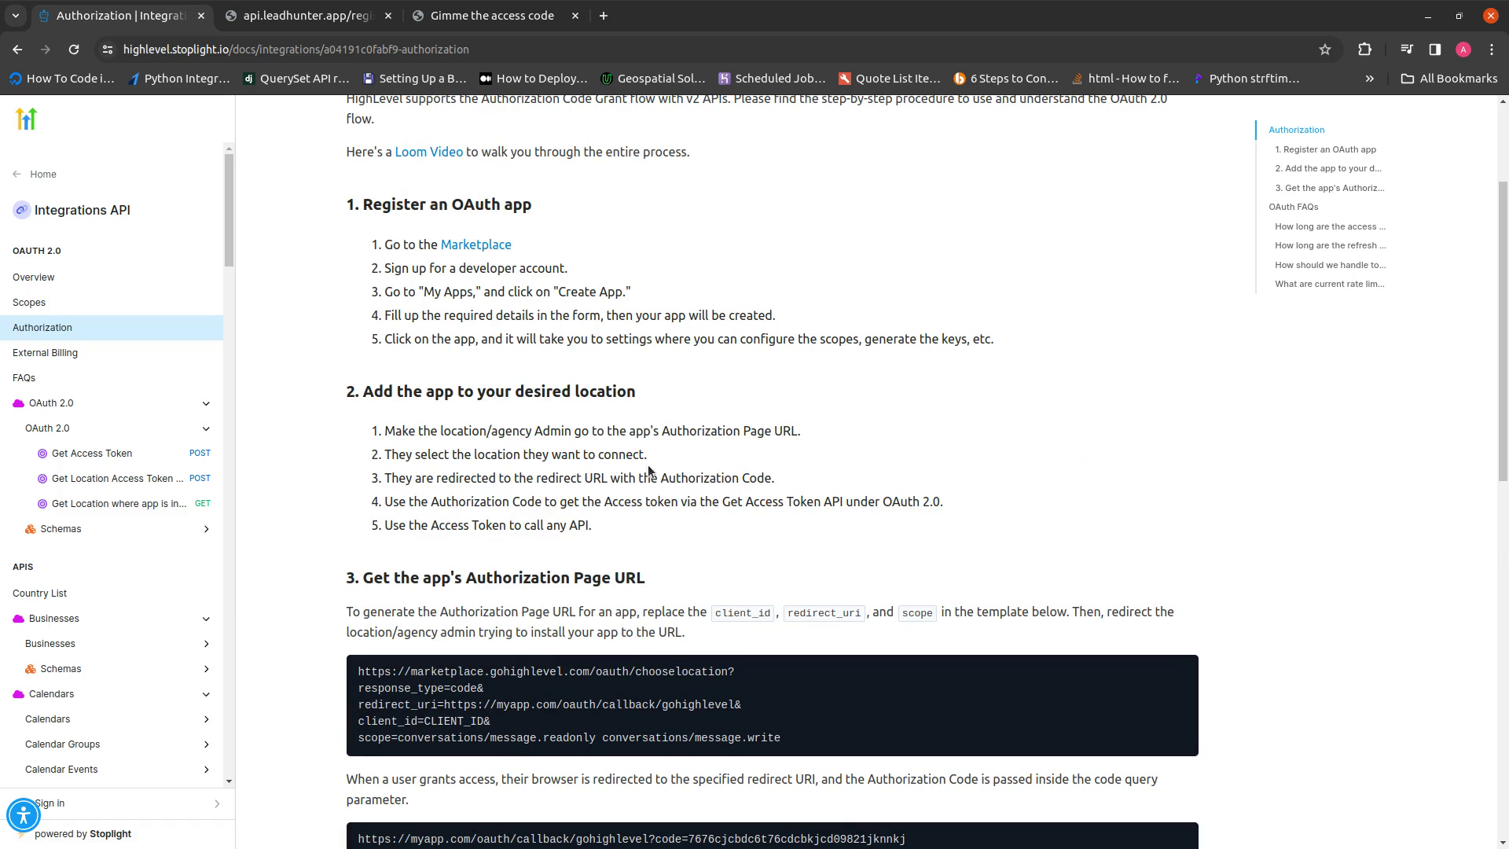
pyautogui.scroll(-2, 658, 460)
pyautogui.scroll(-2, 676, 472)
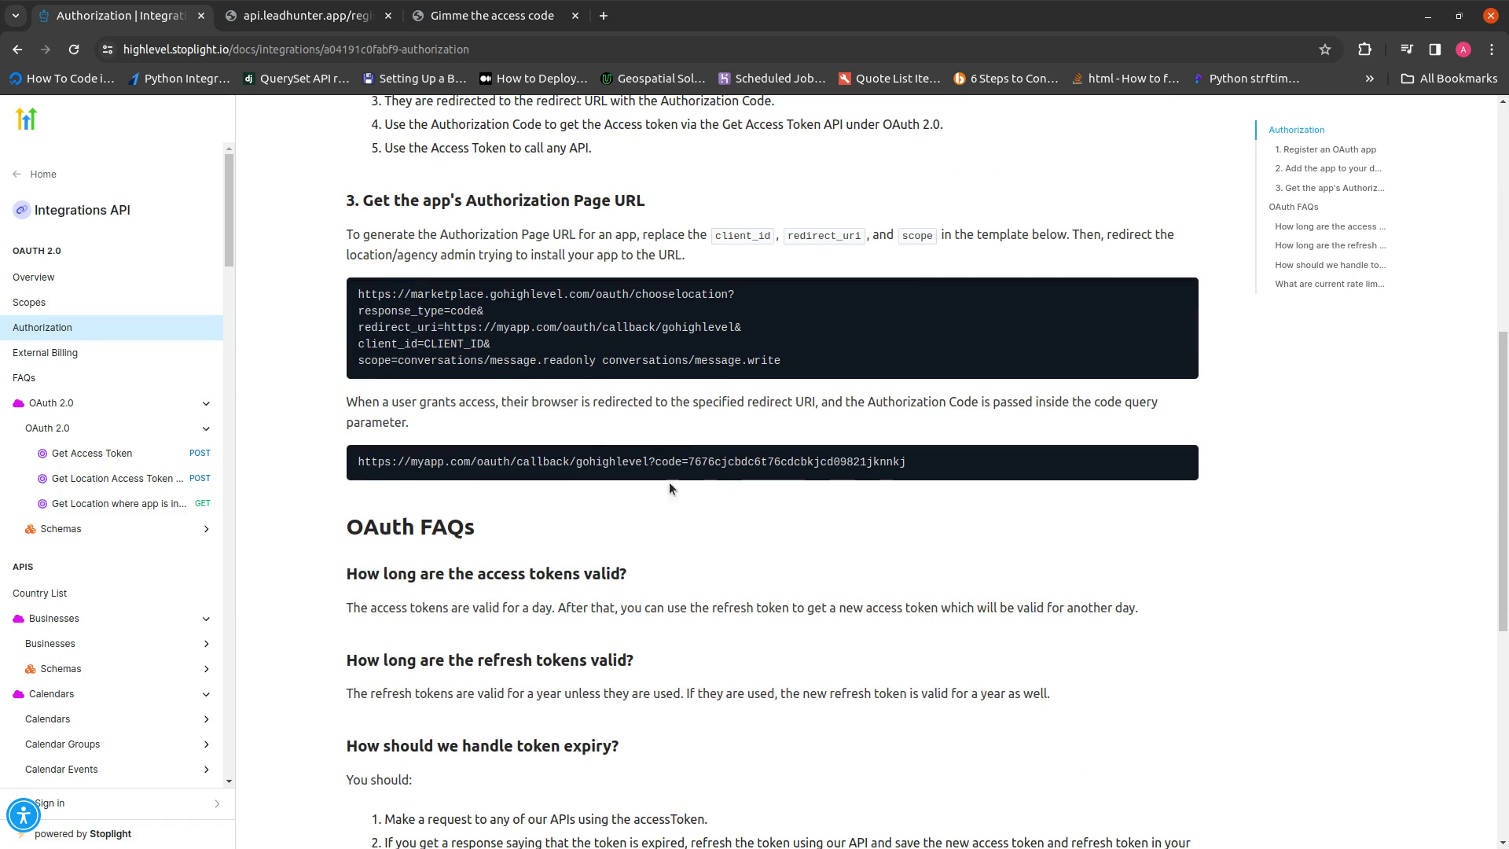
# Highlight the redirect_uri callback URL in the authorization URL template, then move to the Lead Hunter tab
pyautogui.moveTo(360, 293); pyautogui.dragTo(780, 362)
pyautogui.click(803, 374)
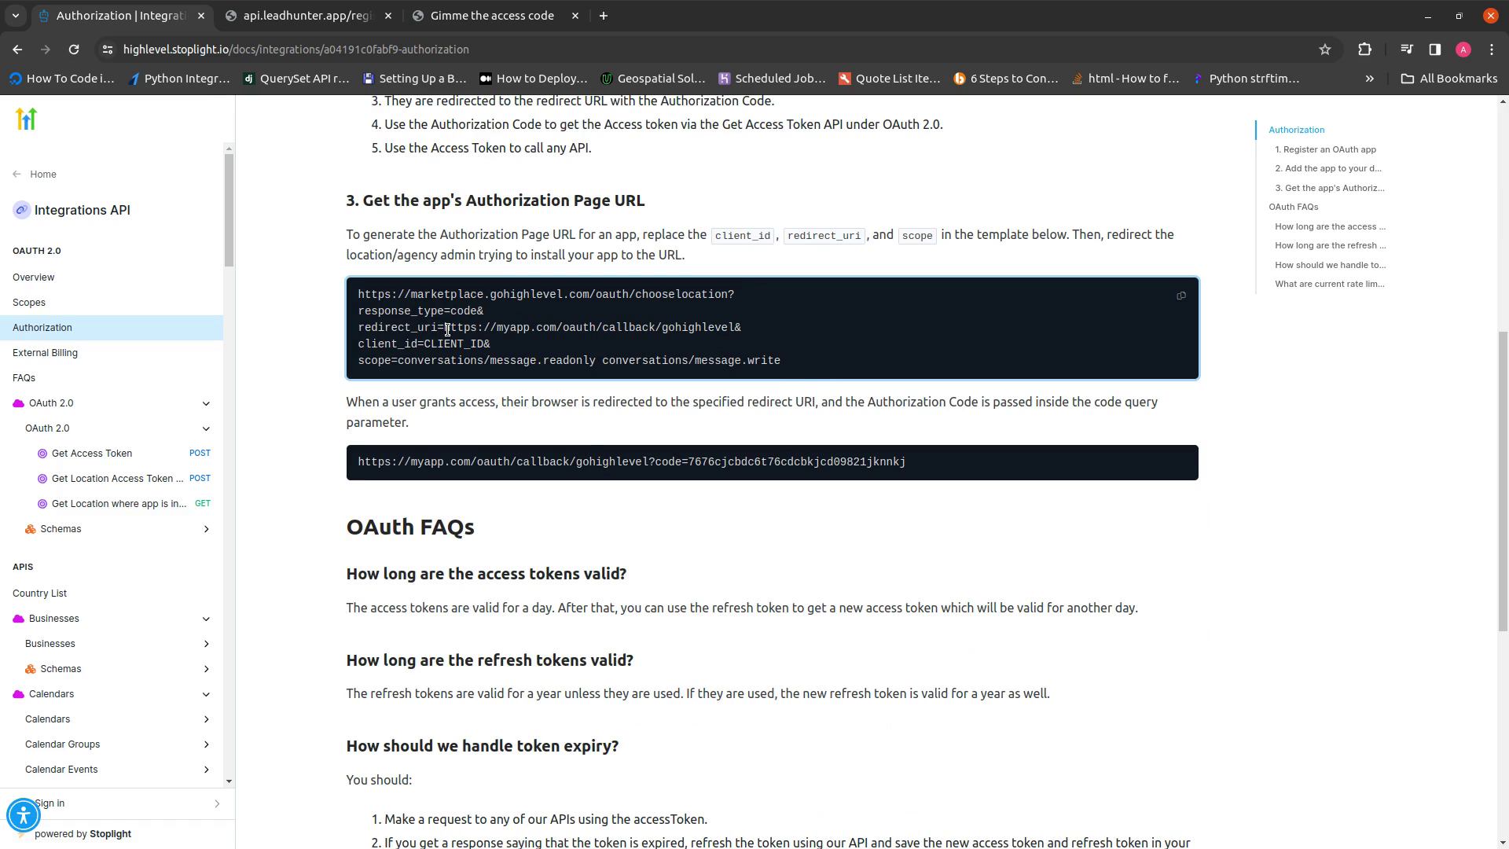
pyautogui.moveTo(445, 327); pyautogui.dragTo(732, 328)
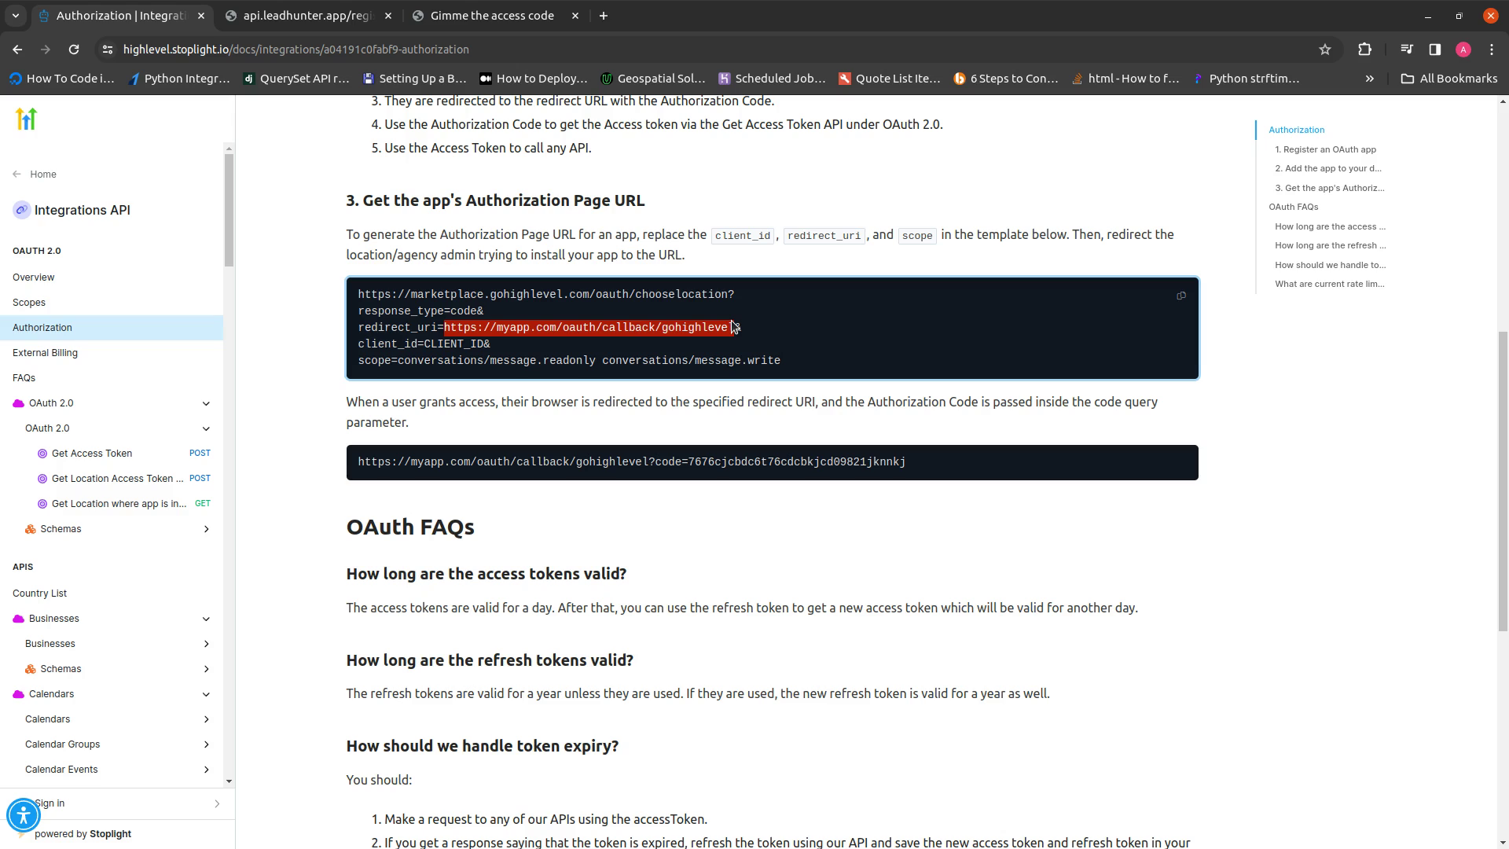
pyautogui.moveTo(732, 327); pyautogui.dragTo(738, 328)
pyautogui.moveTo(444, 328); pyautogui.dragTo(739, 327)
pyautogui.scroll(-2, 449, 421)
pyautogui.scroll(4, 446, 409)
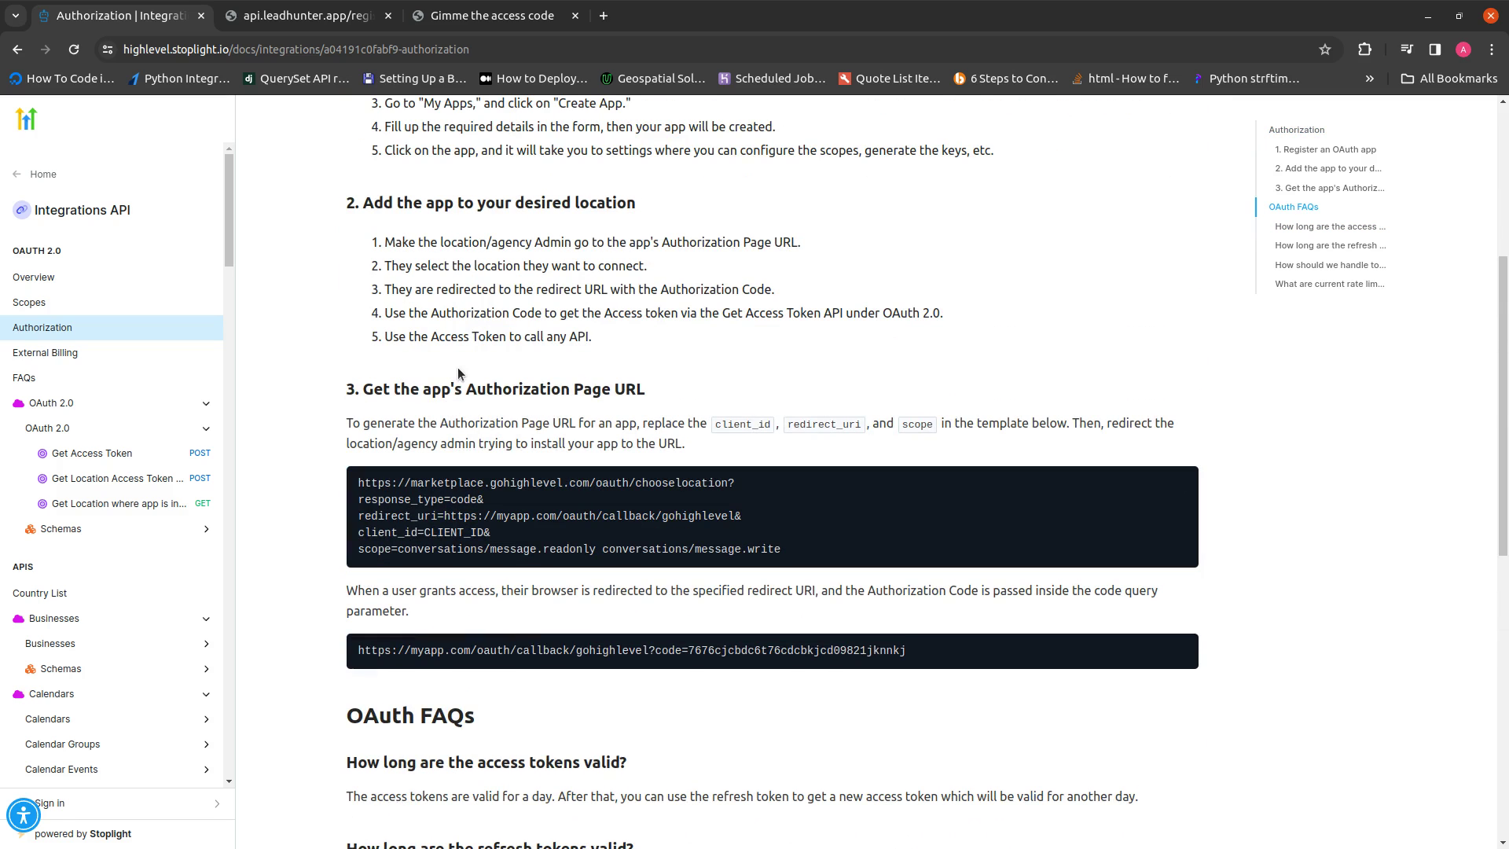
pyautogui.click(94, 459)
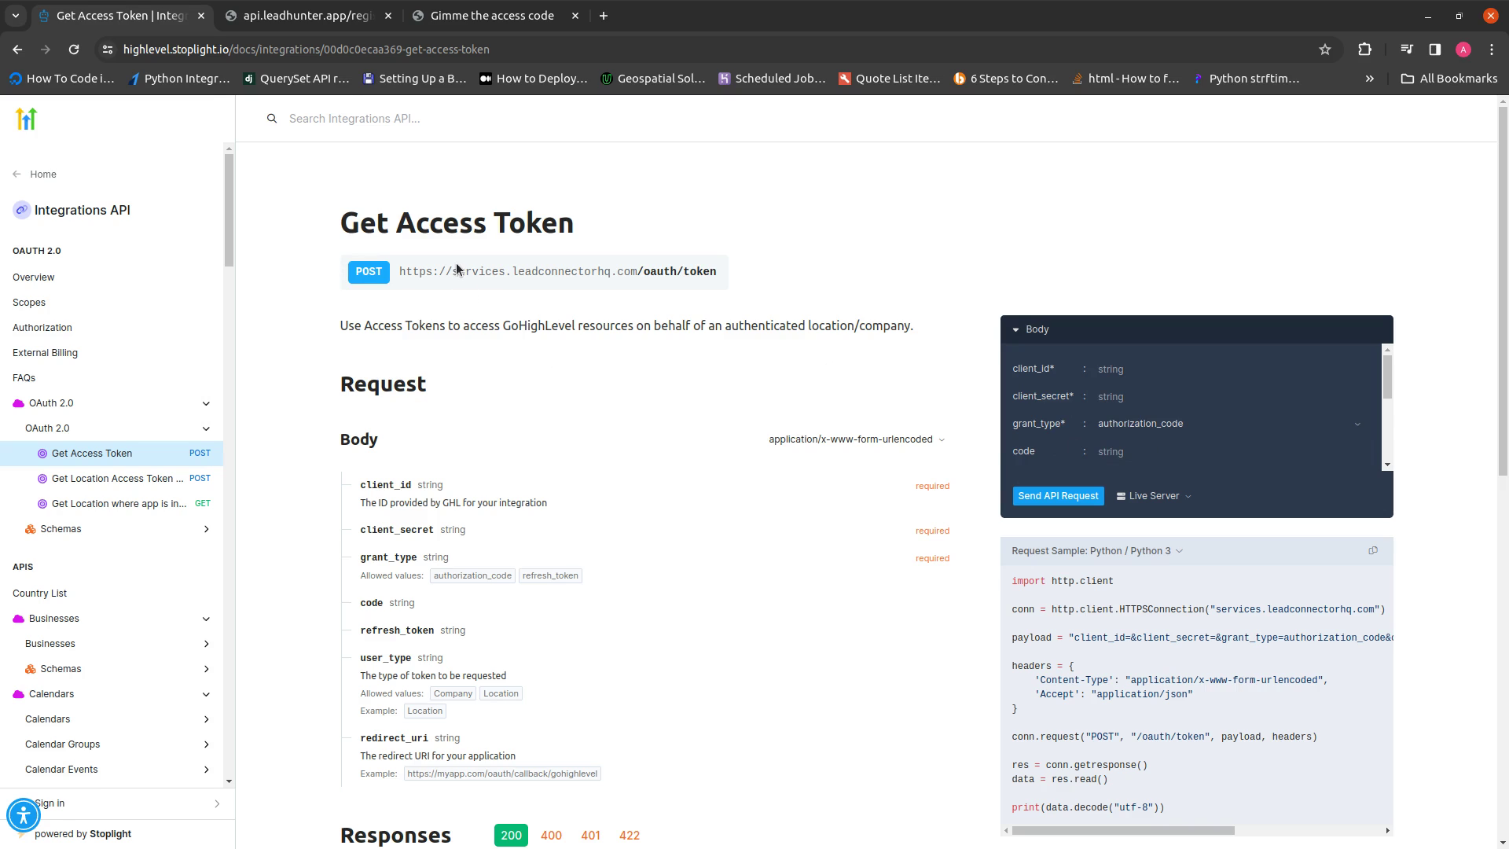
pyautogui.click(287, 11)
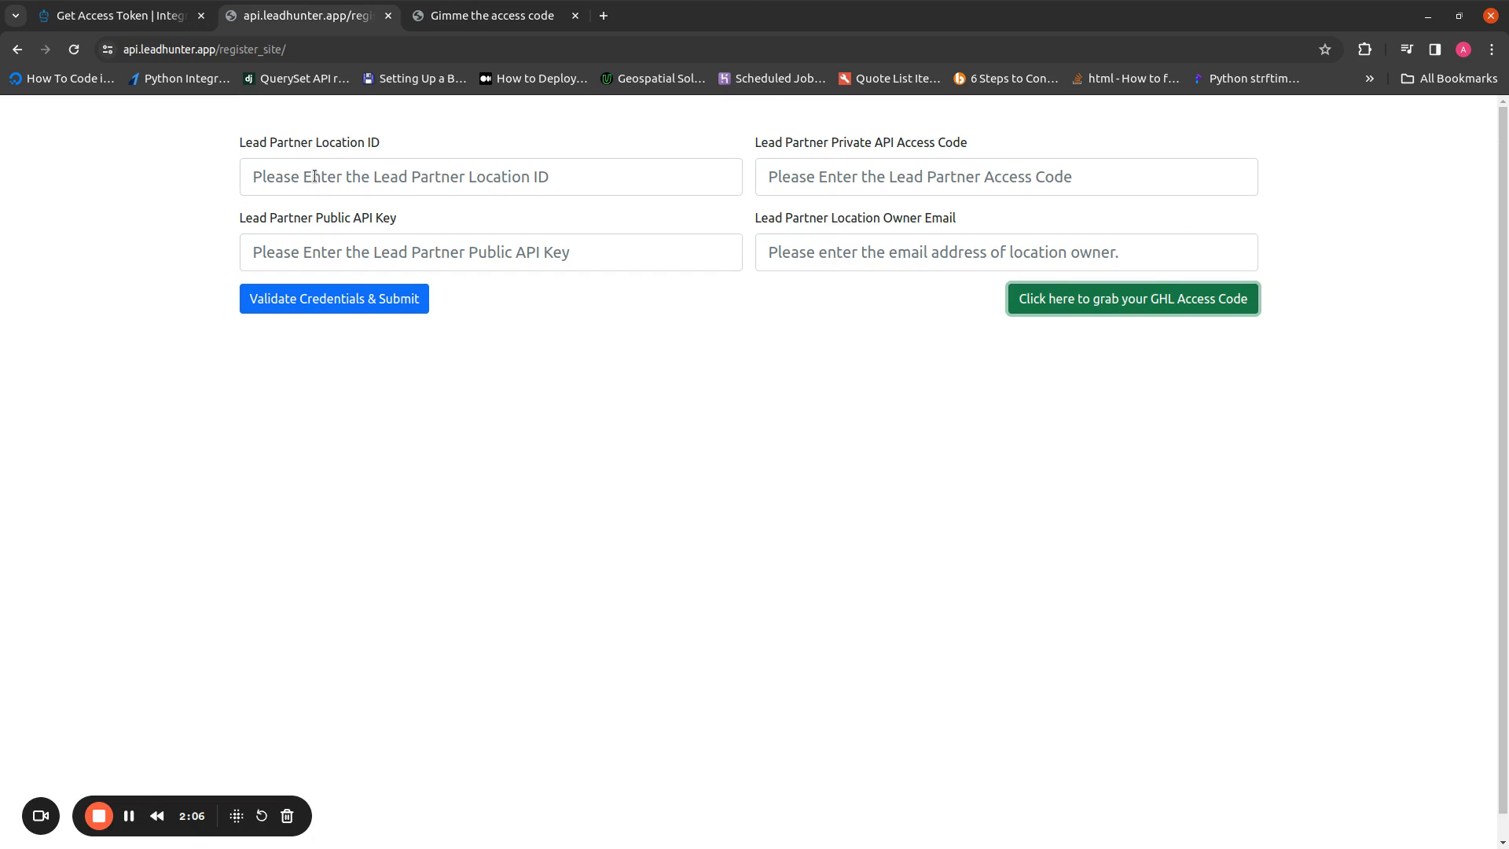
# Point out the Location ID, Private API Access Code, Public API Key and Owner Email fields
pyautogui.click(354, 149)
pyautogui.moveTo(314, 145); pyautogui.dragTo(389, 145)
pyautogui.click(390, 147)
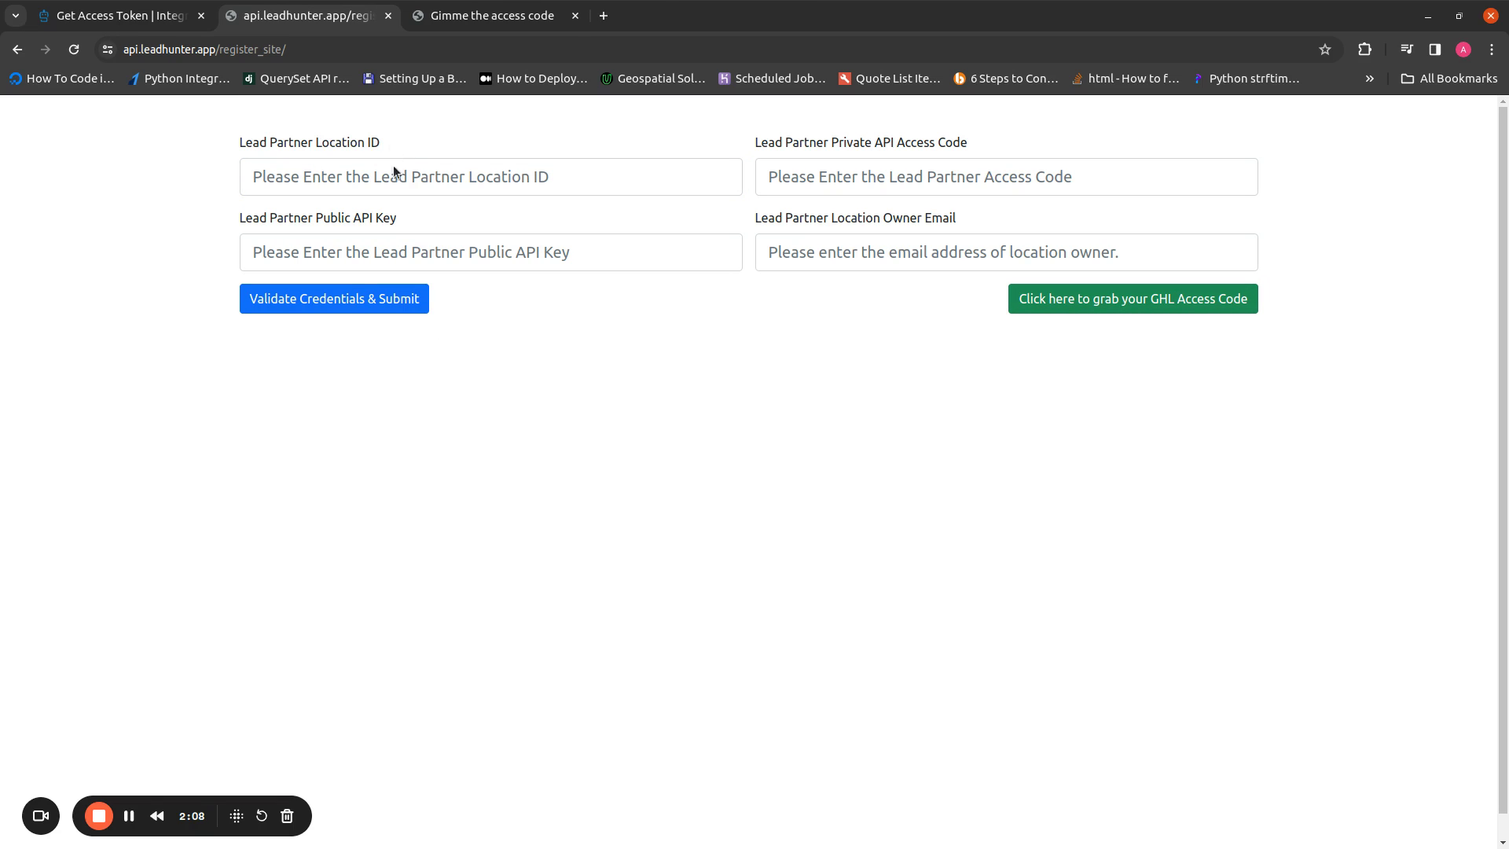
pyautogui.click(865, 180)
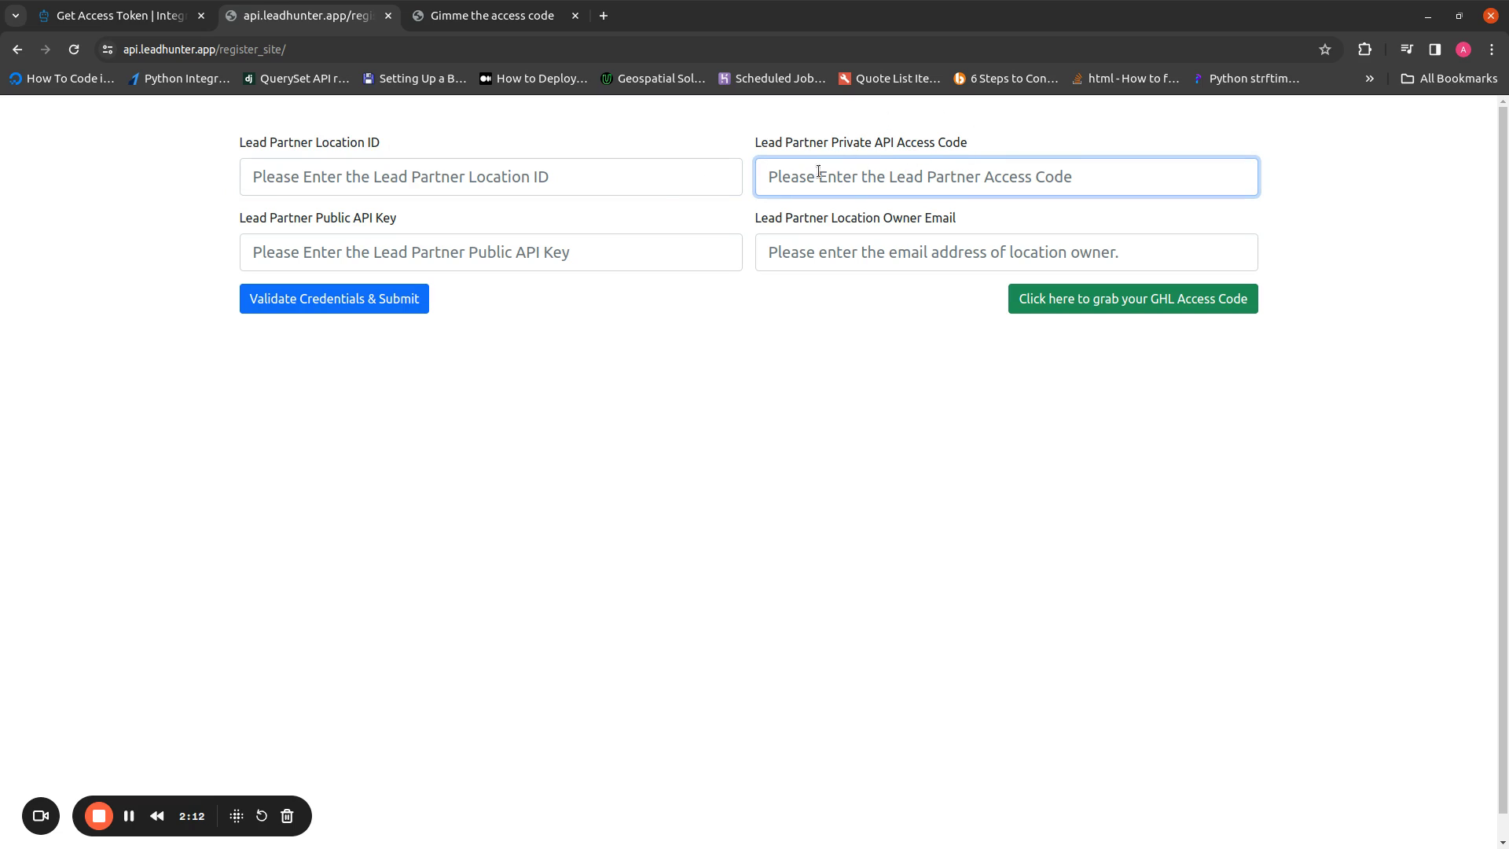
pyautogui.moveTo(222, 218); pyautogui.dragTo(962, 219)
pyautogui.click(423, 221)
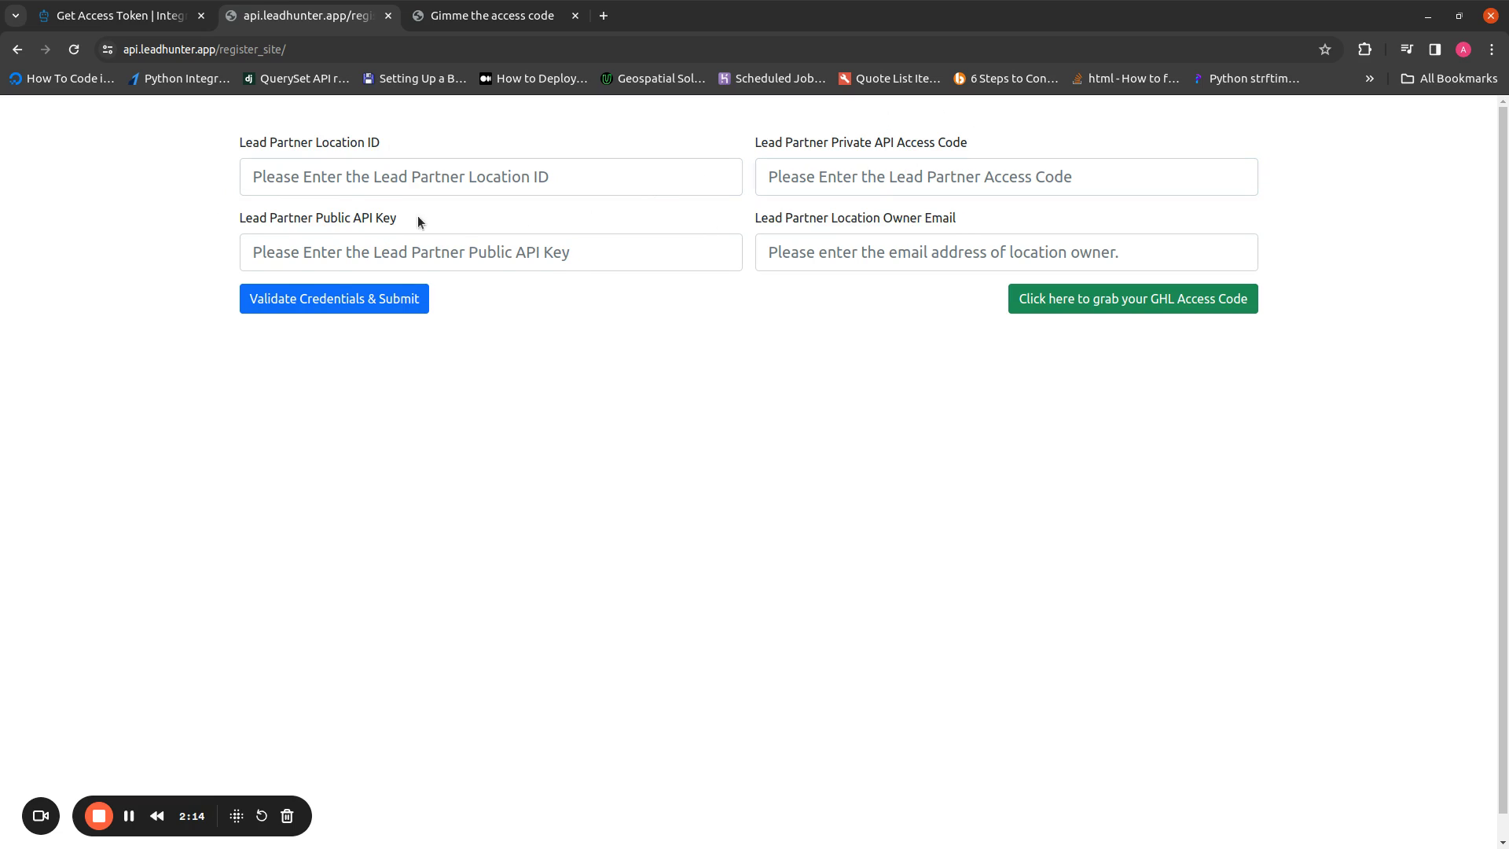
pyautogui.moveTo(417, 222); pyautogui.dragTo(289, 220)
pyautogui.click(289, 220)
pyautogui.moveTo(954, 222); pyautogui.dragTo(762, 220)
pyautogui.click(746, 216)
pyautogui.click(951, 216)
pyautogui.click(761, 220)
# Revisit the Location ID and Owner Email fields, then return to the Get Access Token docs
pyautogui.click(461, 179)
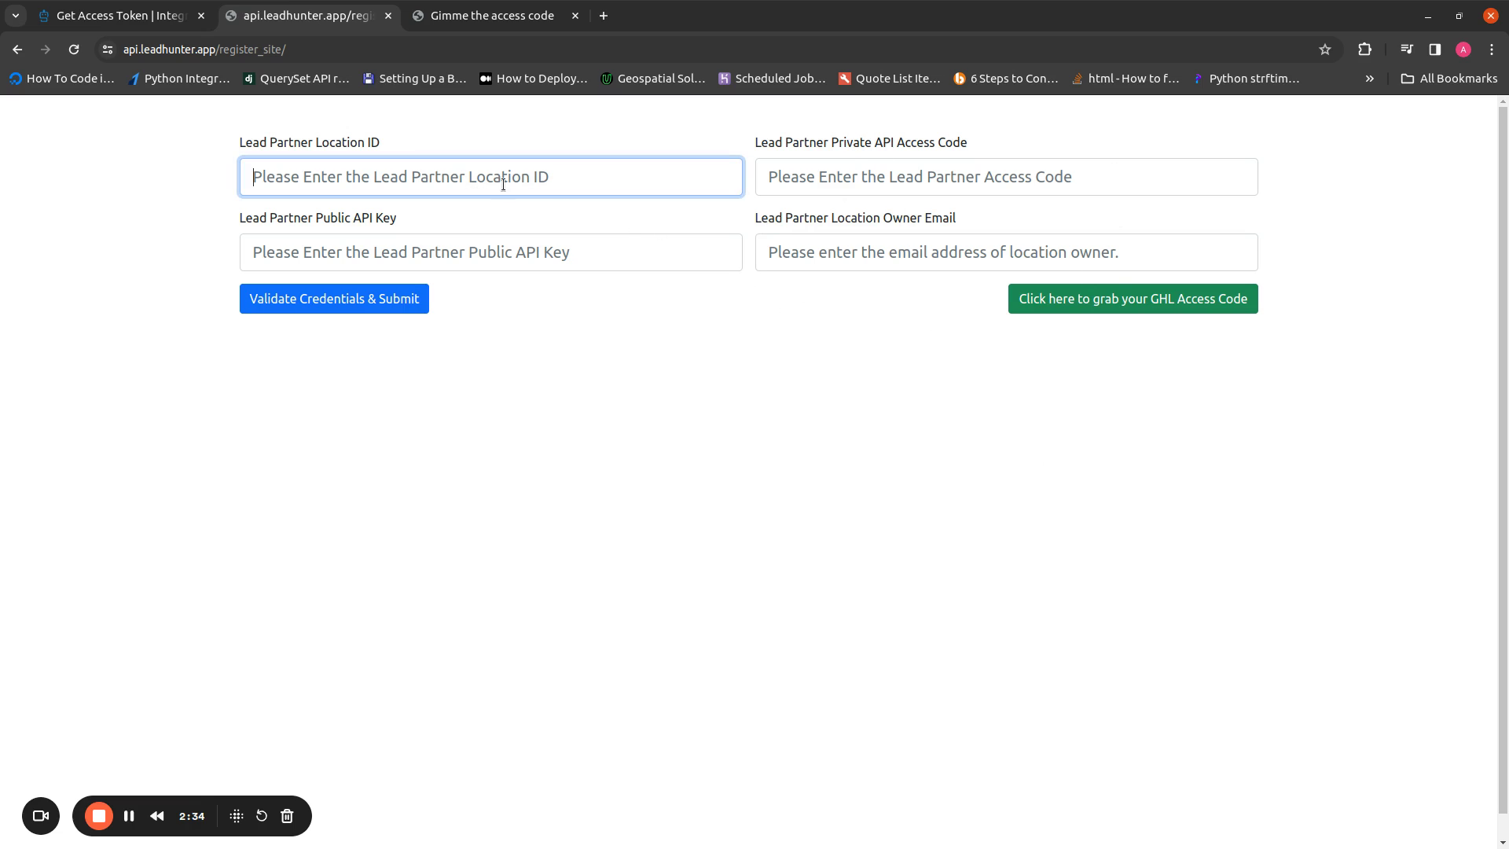
pyautogui.click(786, 252)
pyautogui.click(623, 178)
pyautogui.click(829, 265)
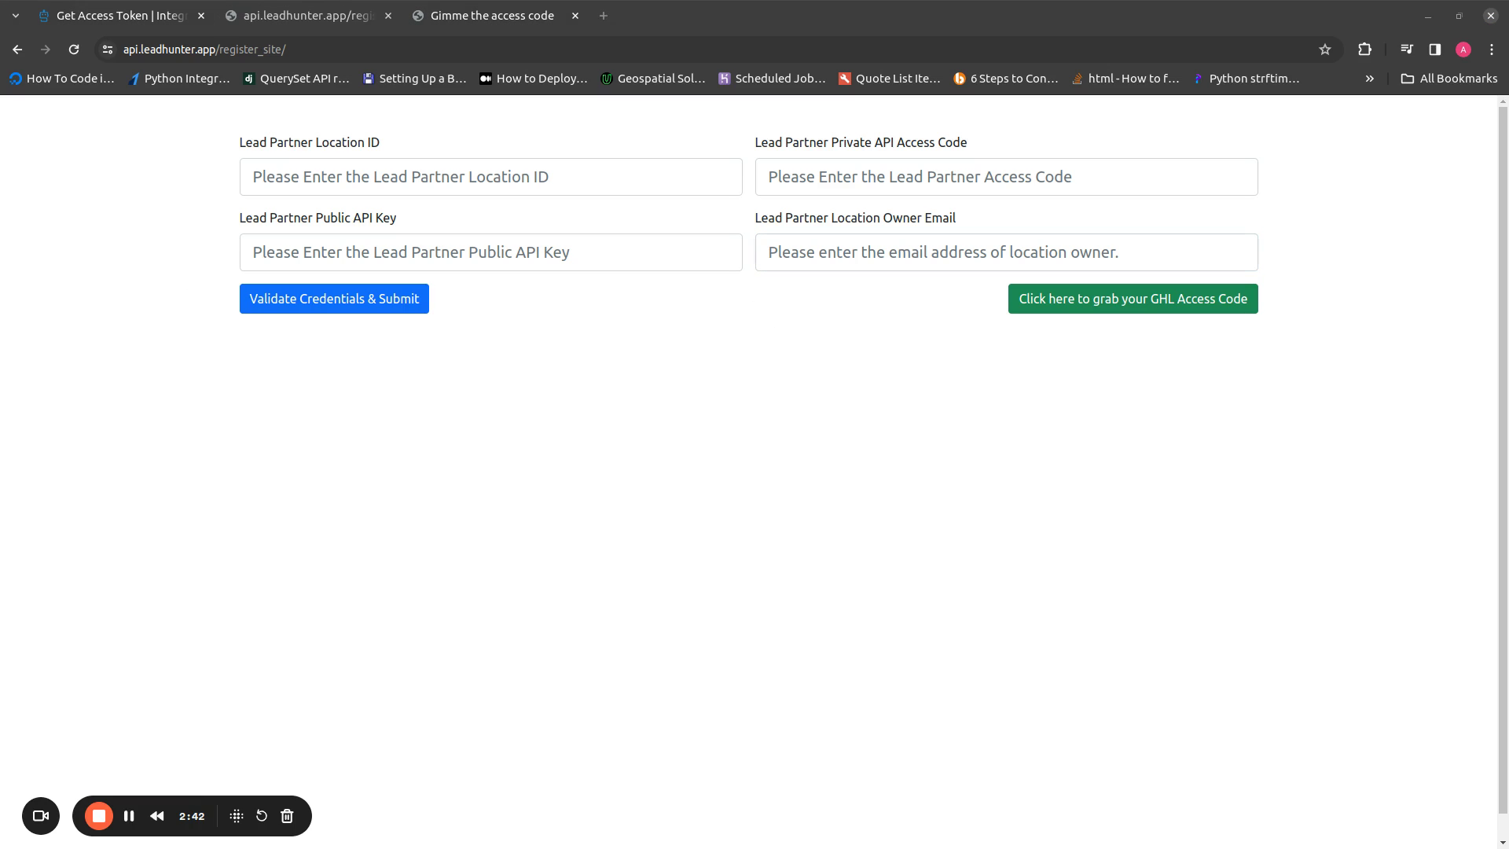
pyautogui.click(331, 531)
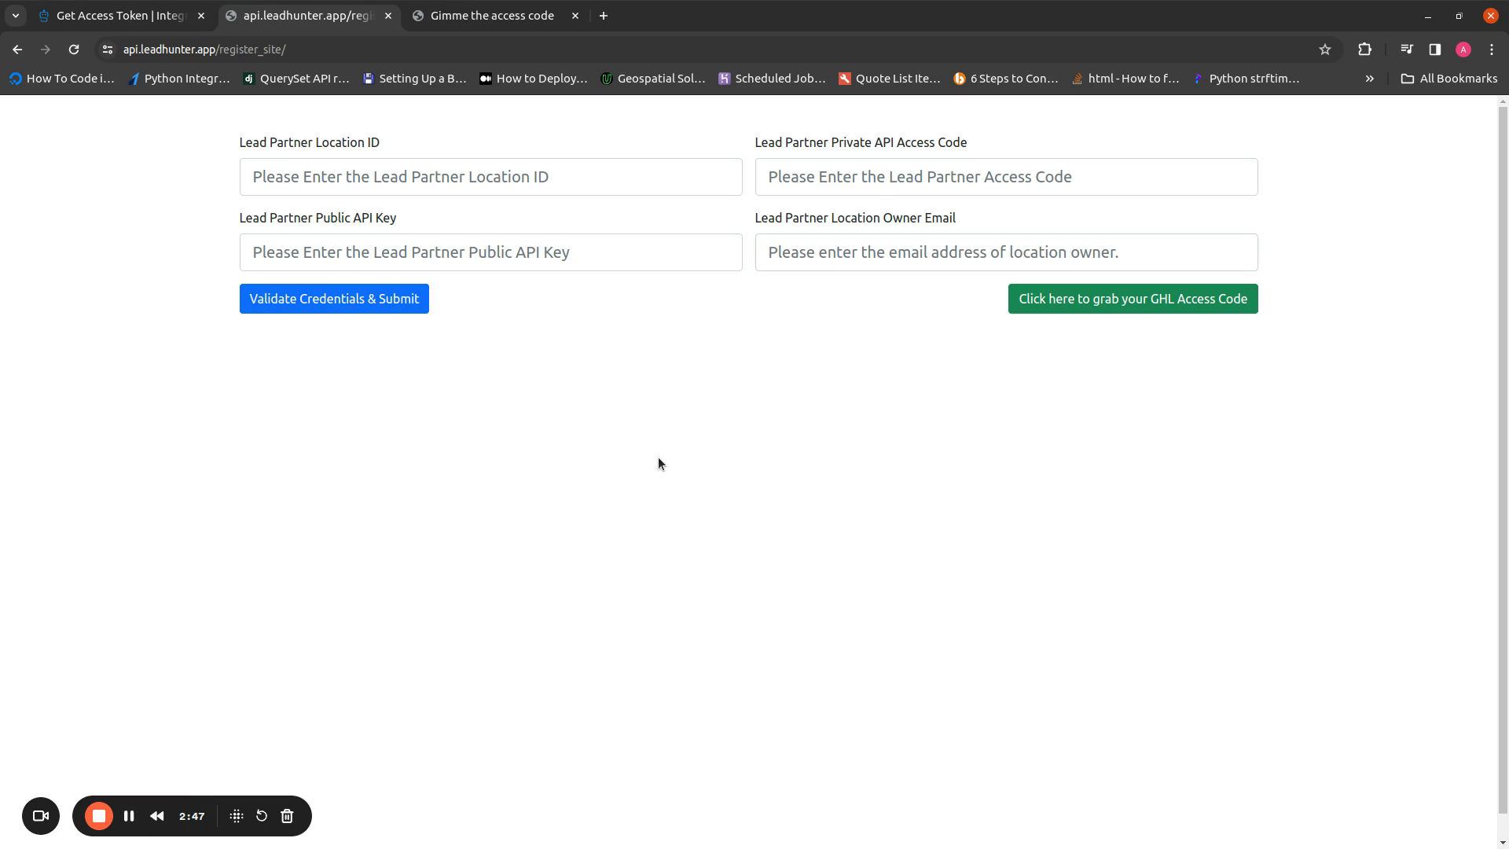
pyautogui.click(114, 14)
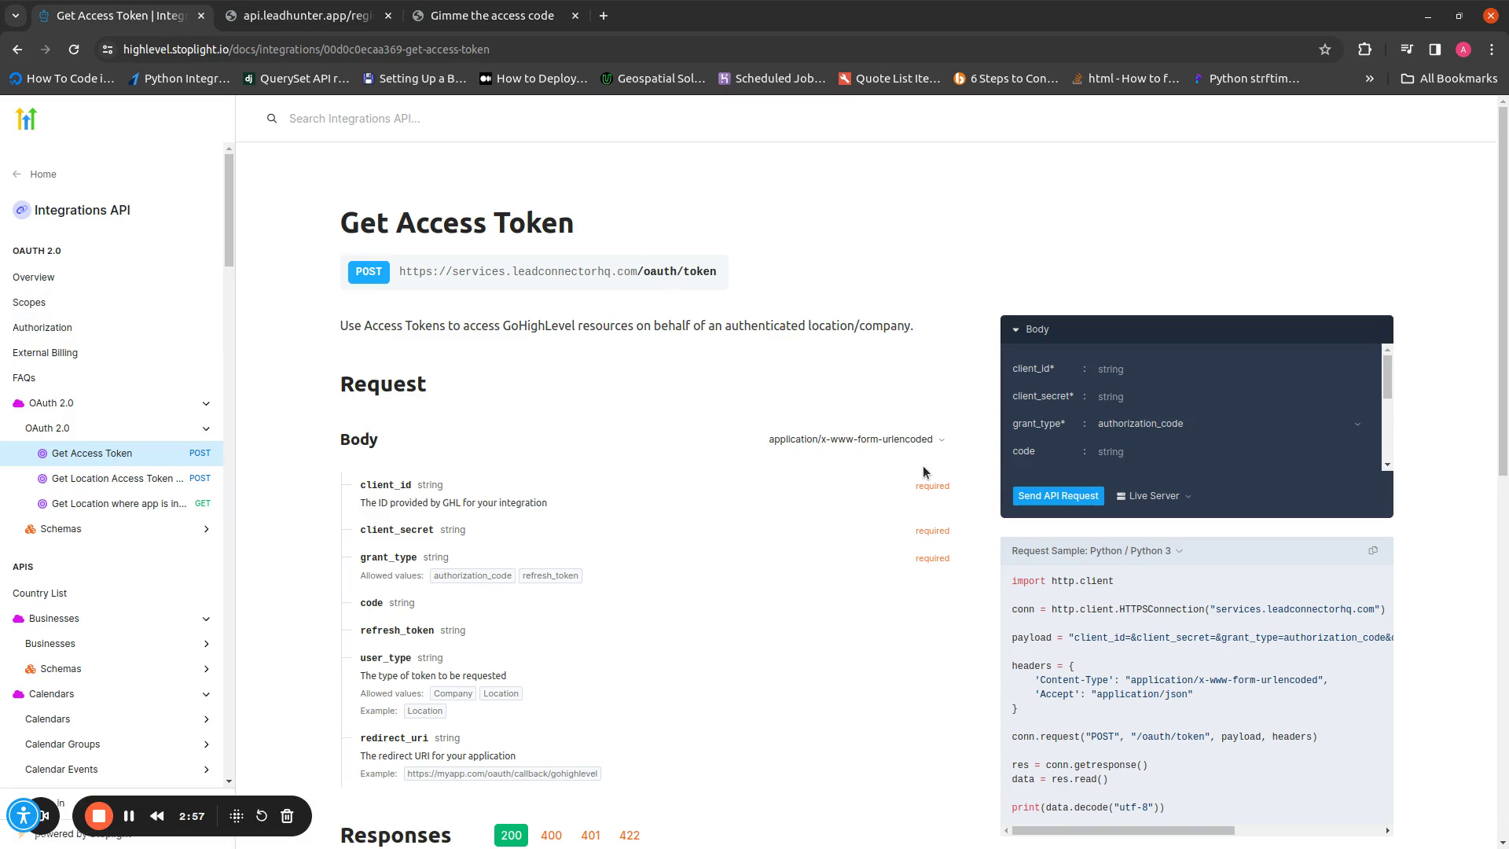
# Highlight the example access_token, refresh_token and expires_in 86399 values in the response example
pyautogui.scroll(-4, 790, 497)
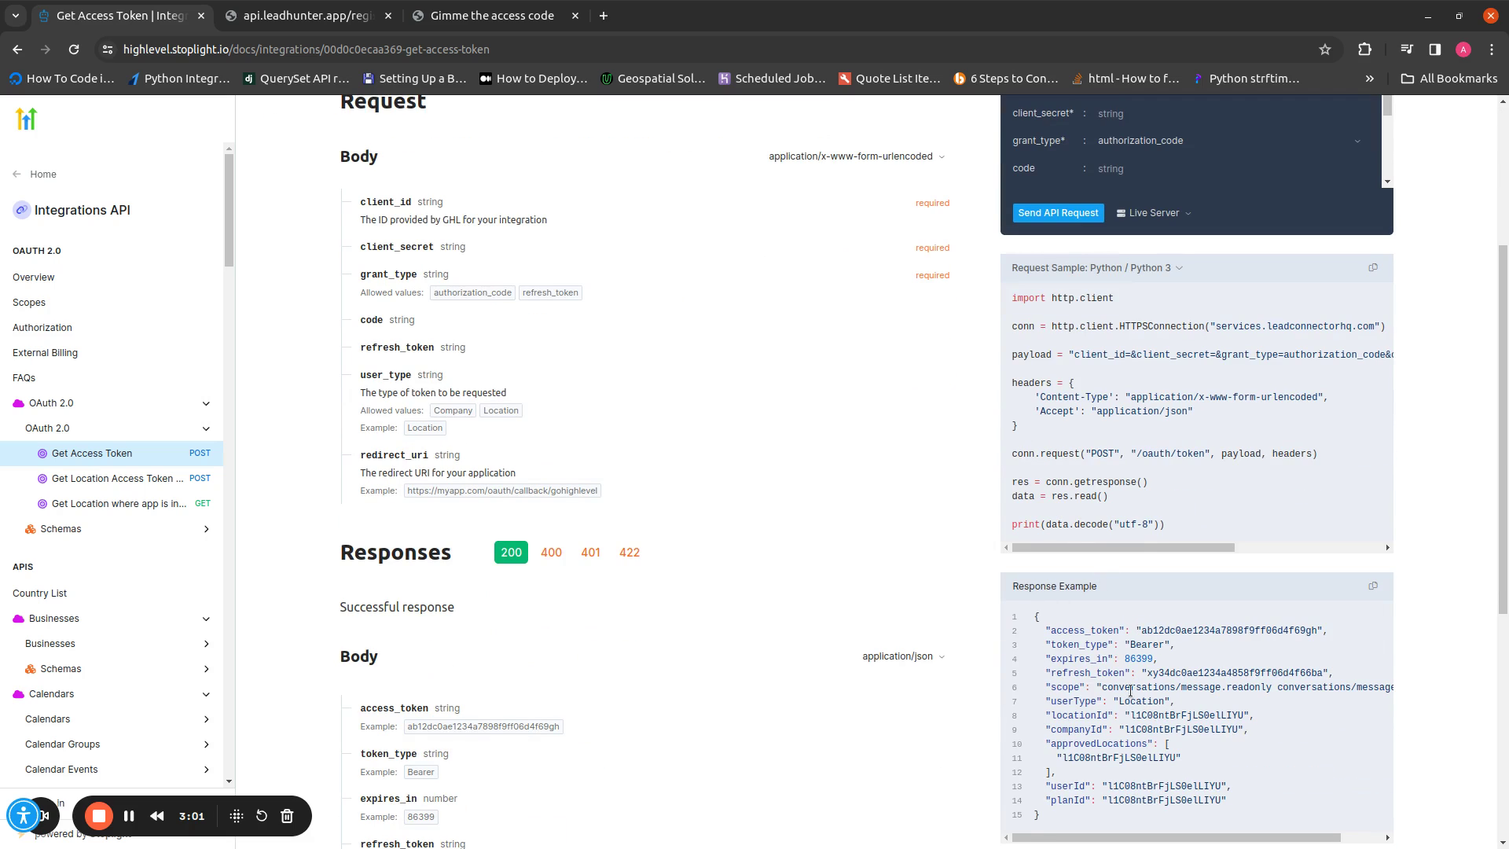
pyautogui.doubleClick(1176, 629)
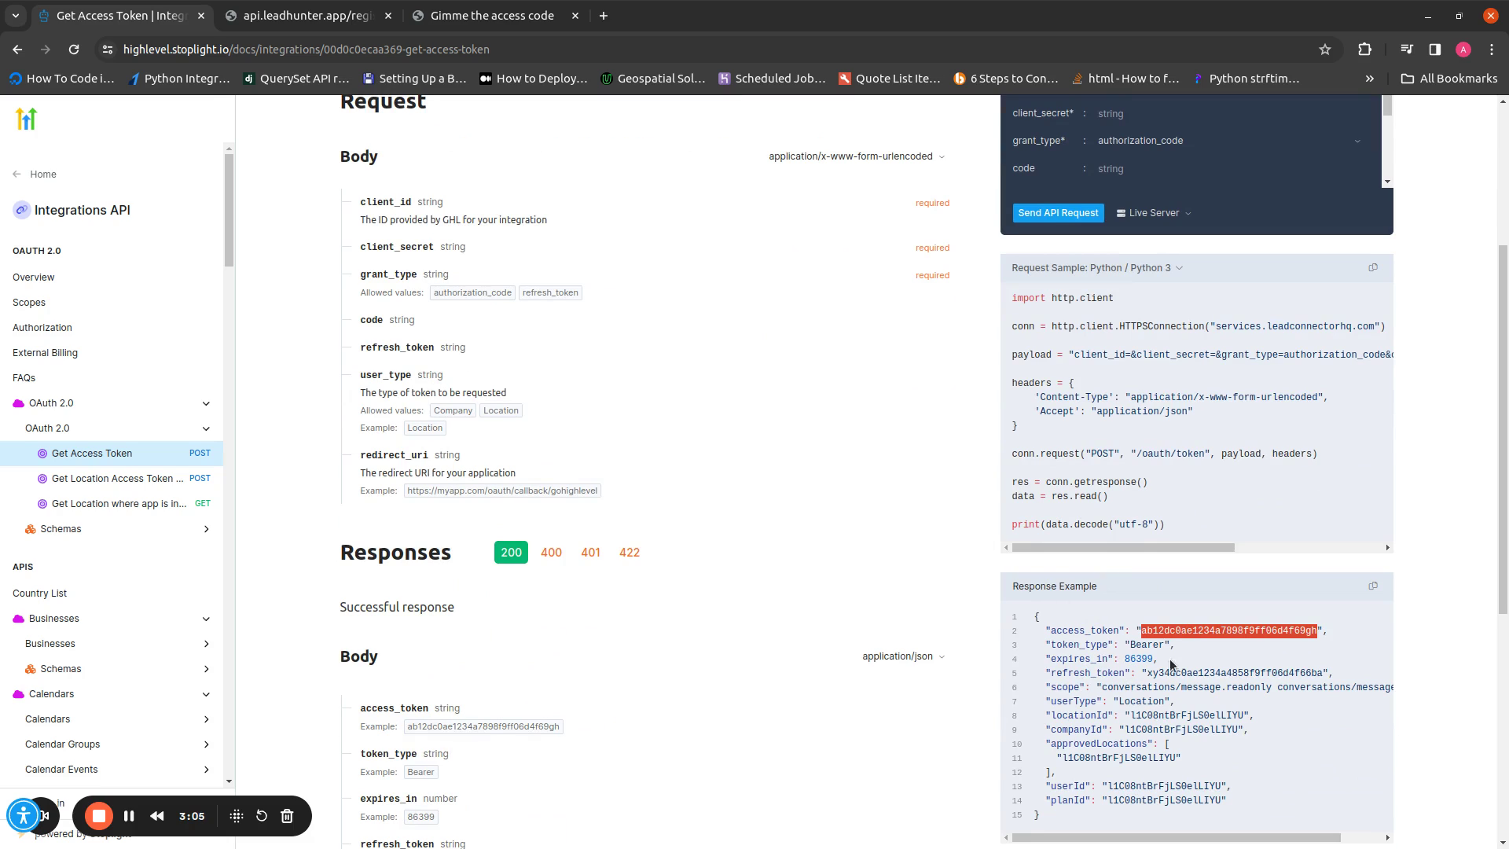
pyautogui.doubleClick(1170, 672)
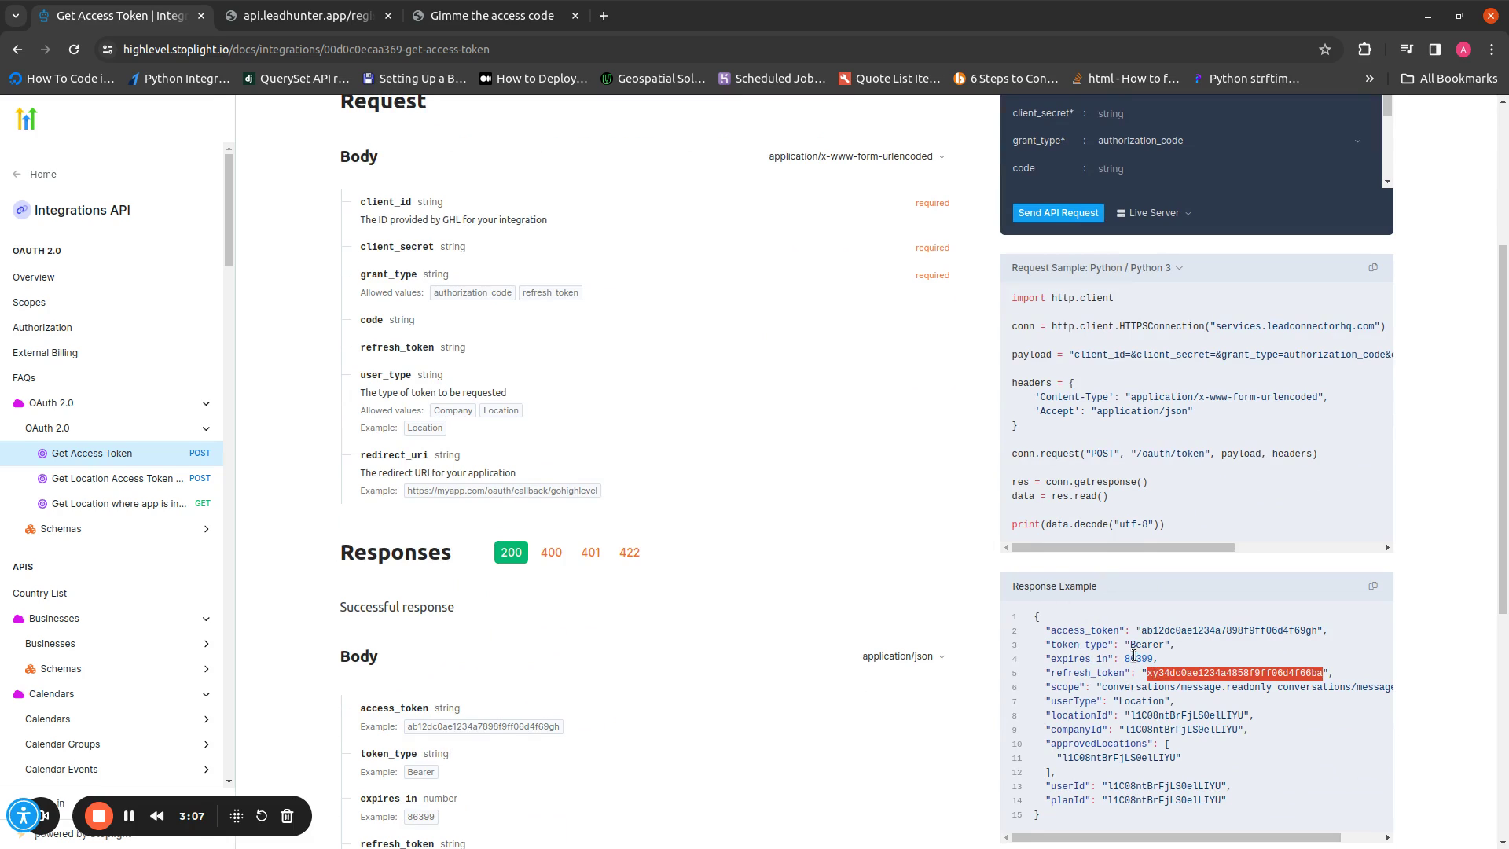
pyautogui.doubleClick(1135, 659)
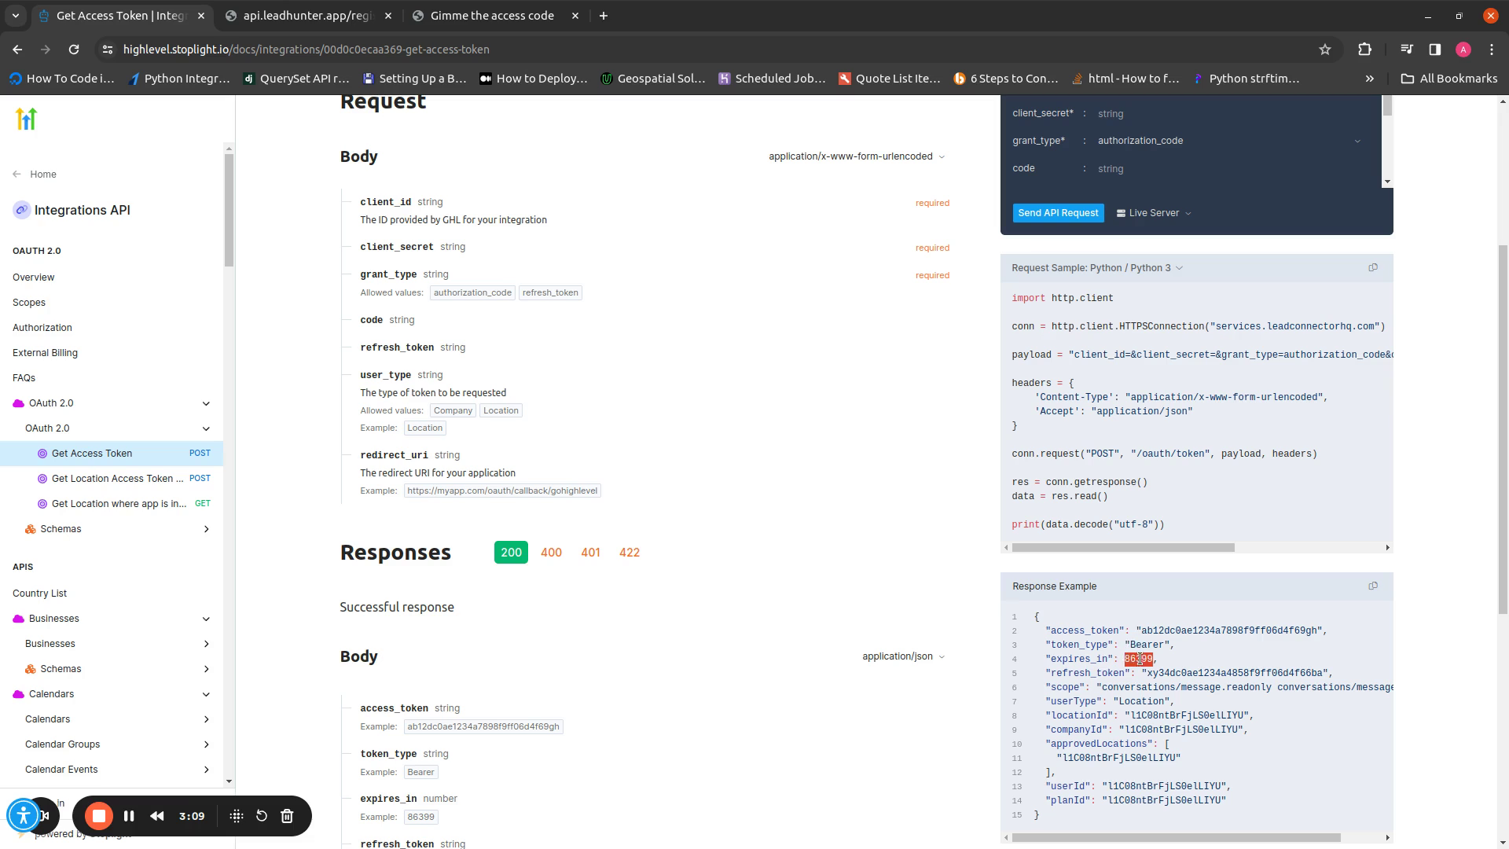
pyautogui.click(1157, 659)
pyautogui.doubleClick(1191, 631)
pyautogui.doubleClick(1192, 673)
pyautogui.click(1192, 673)
# Close the old access-code tab and open a fresh 'Gimme the access code' page
pyautogui.scroll(5, 809, 493)
pyautogui.click(524, 9)
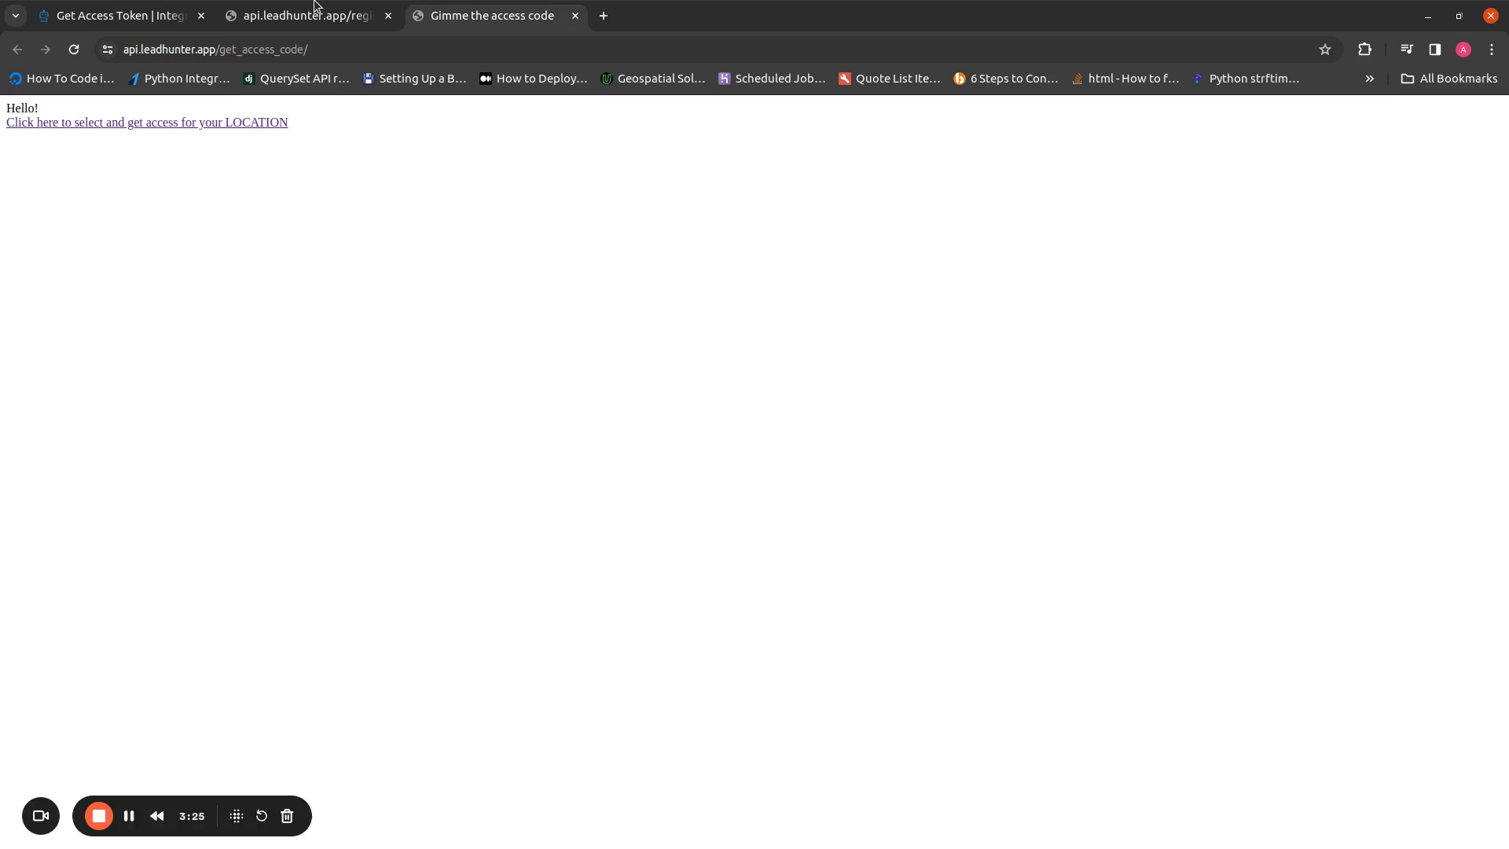
pyautogui.click(323, 8)
pyautogui.click(575, 16)
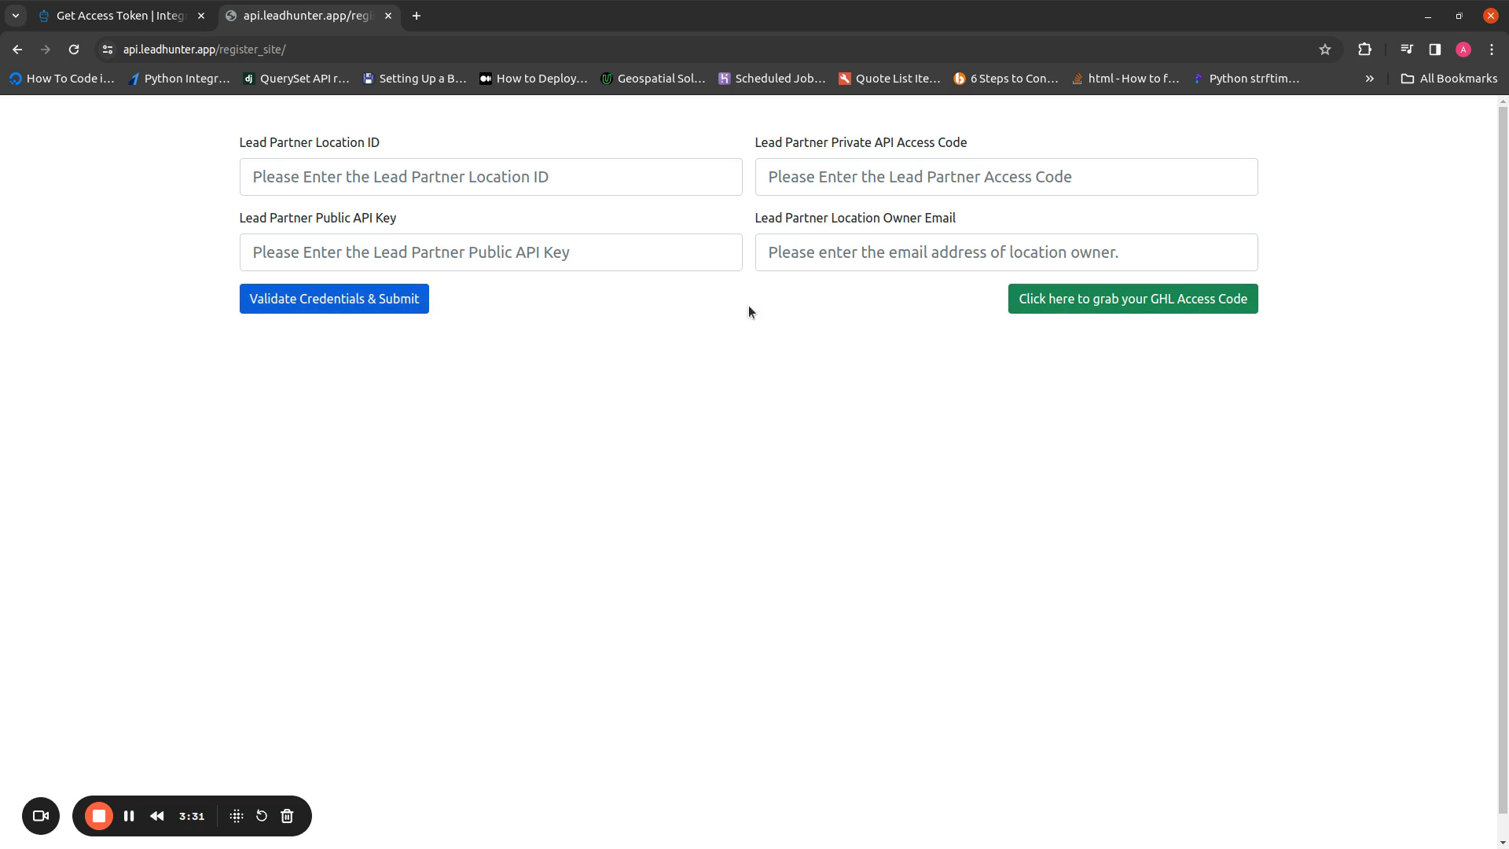
pyautogui.rightClick(1050, 308)
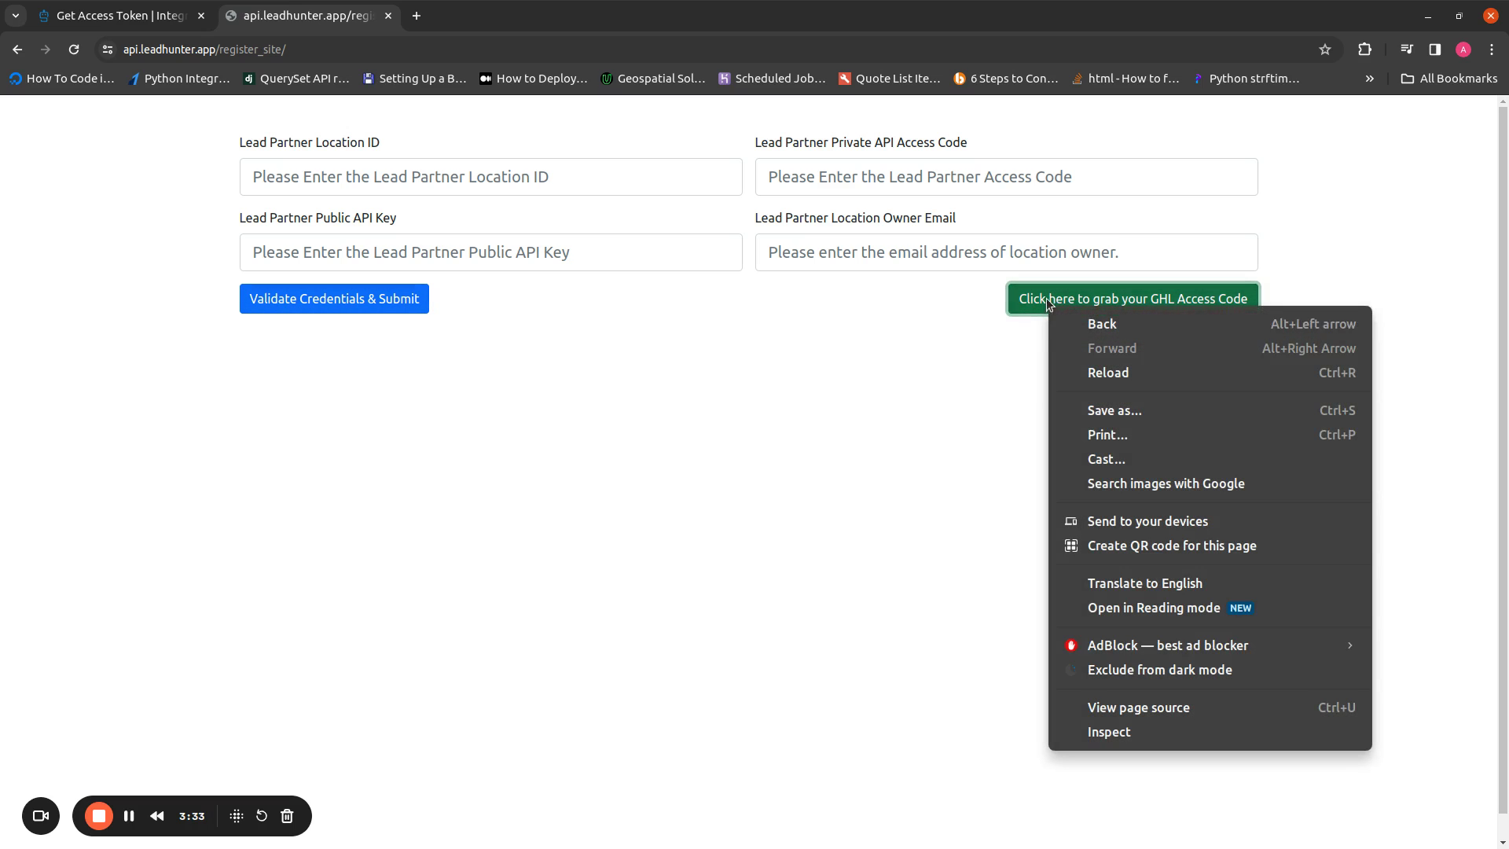
pyautogui.click(1046, 298)
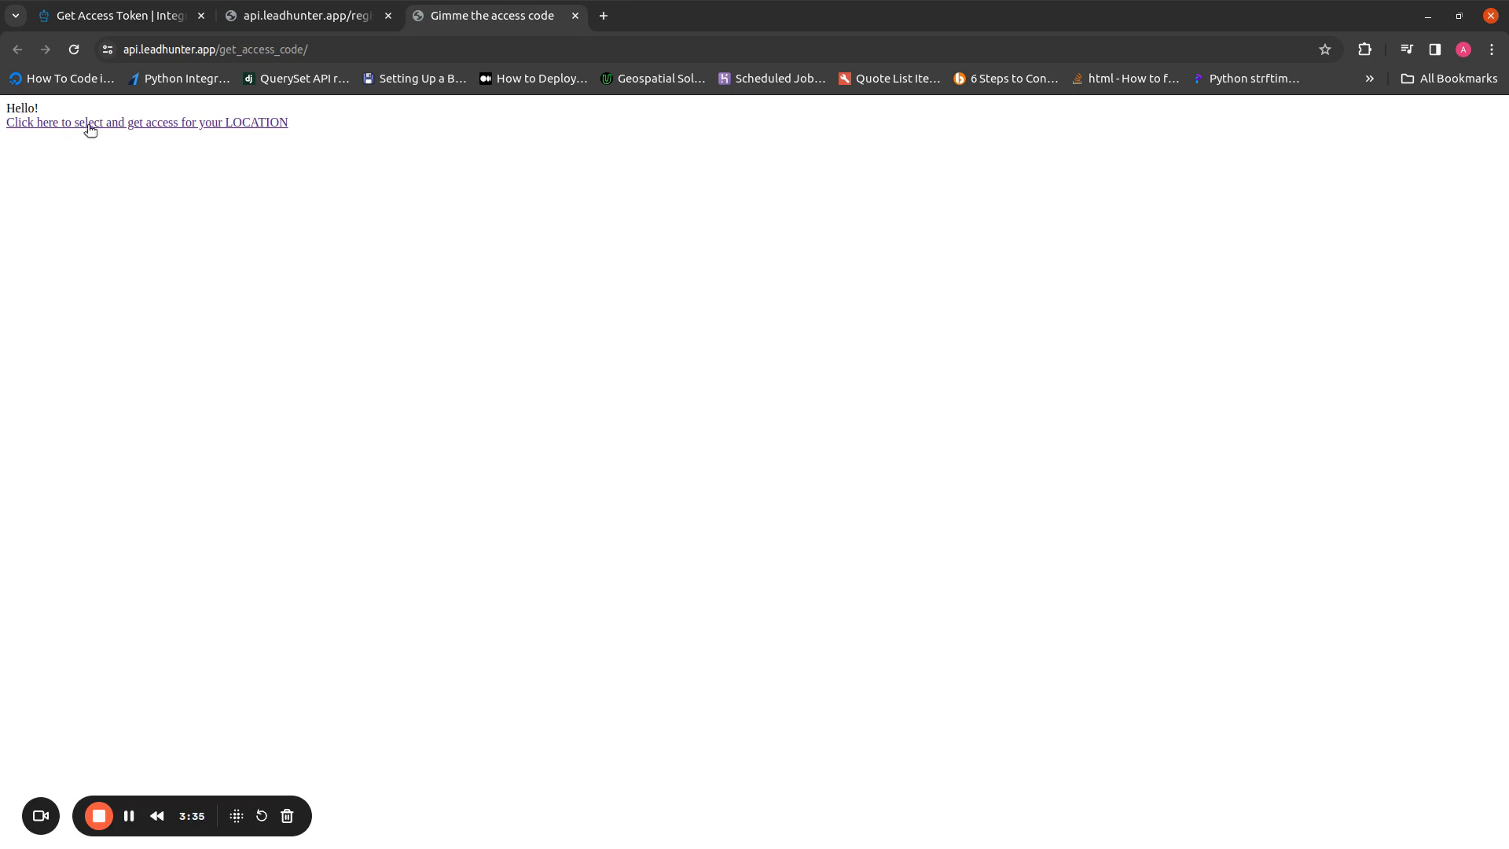
pyautogui.rightClick(145, 127)
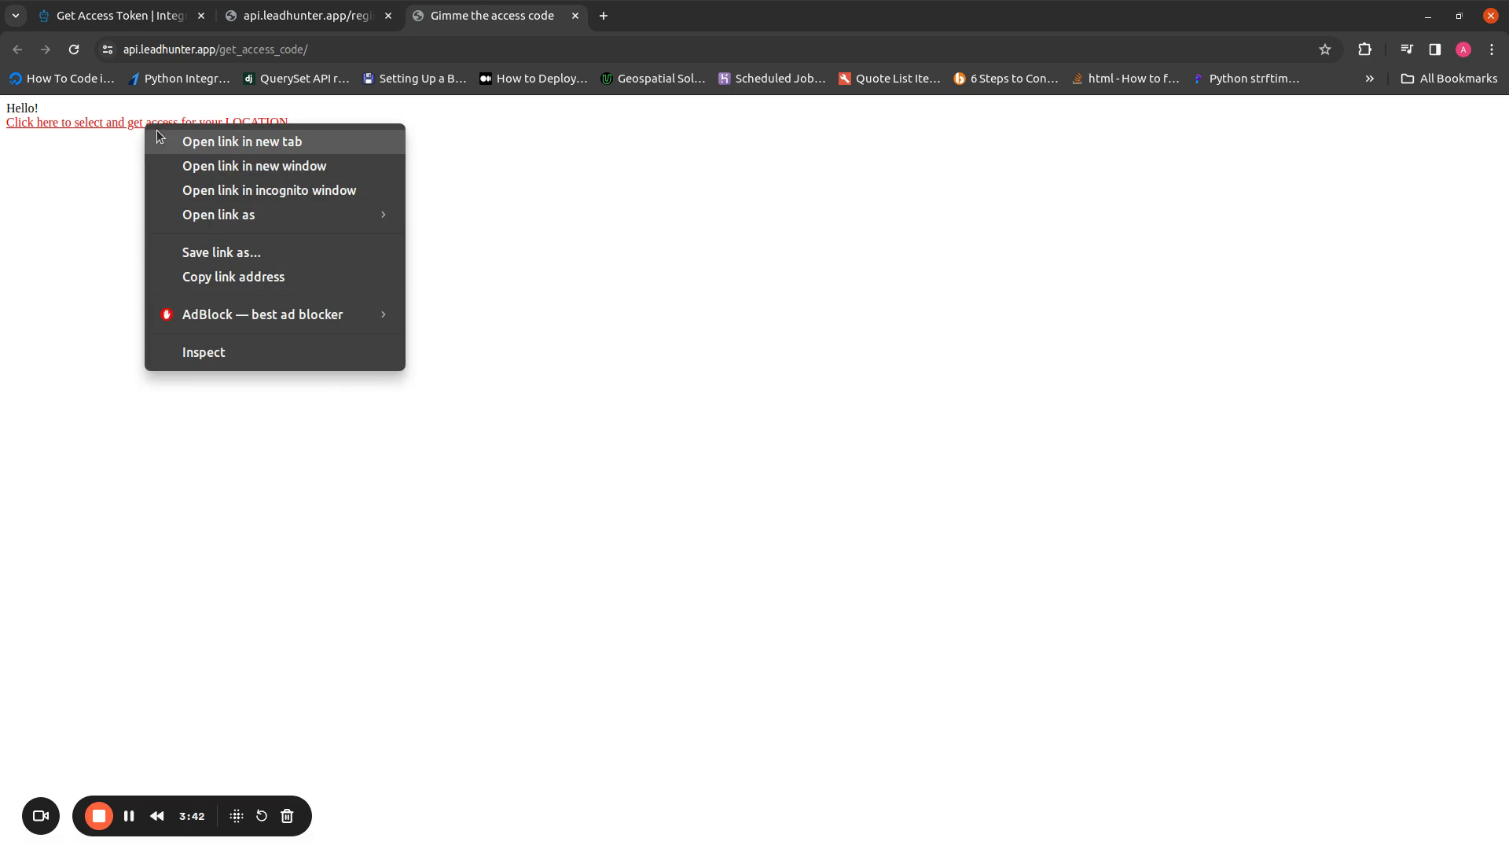
# Open the location link in a new Marketplace tab and point out redirect_uri in its address
pyautogui.click(200, 143)
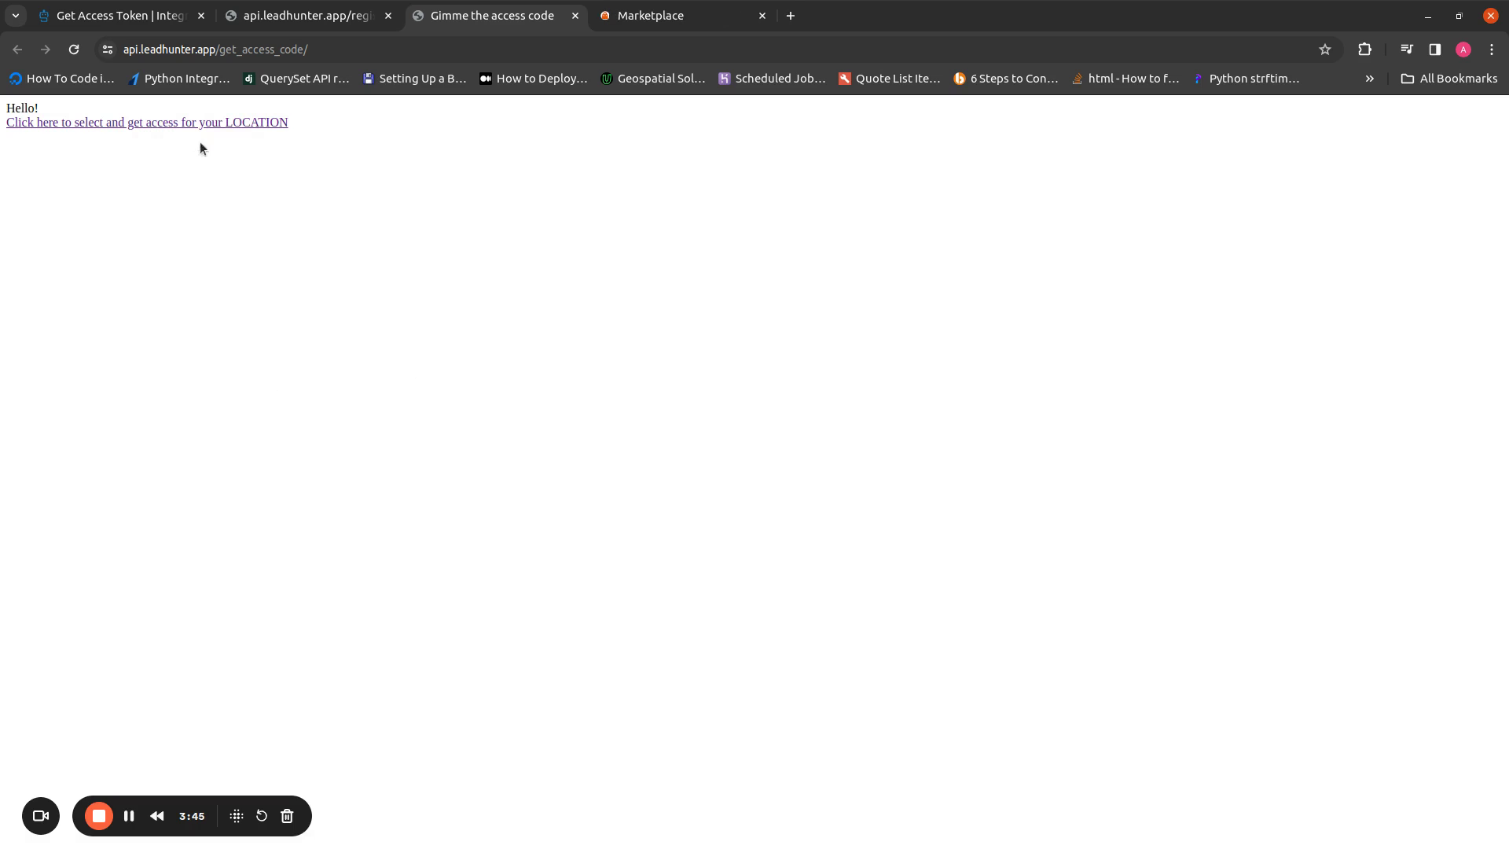
pyautogui.click(704, 11)
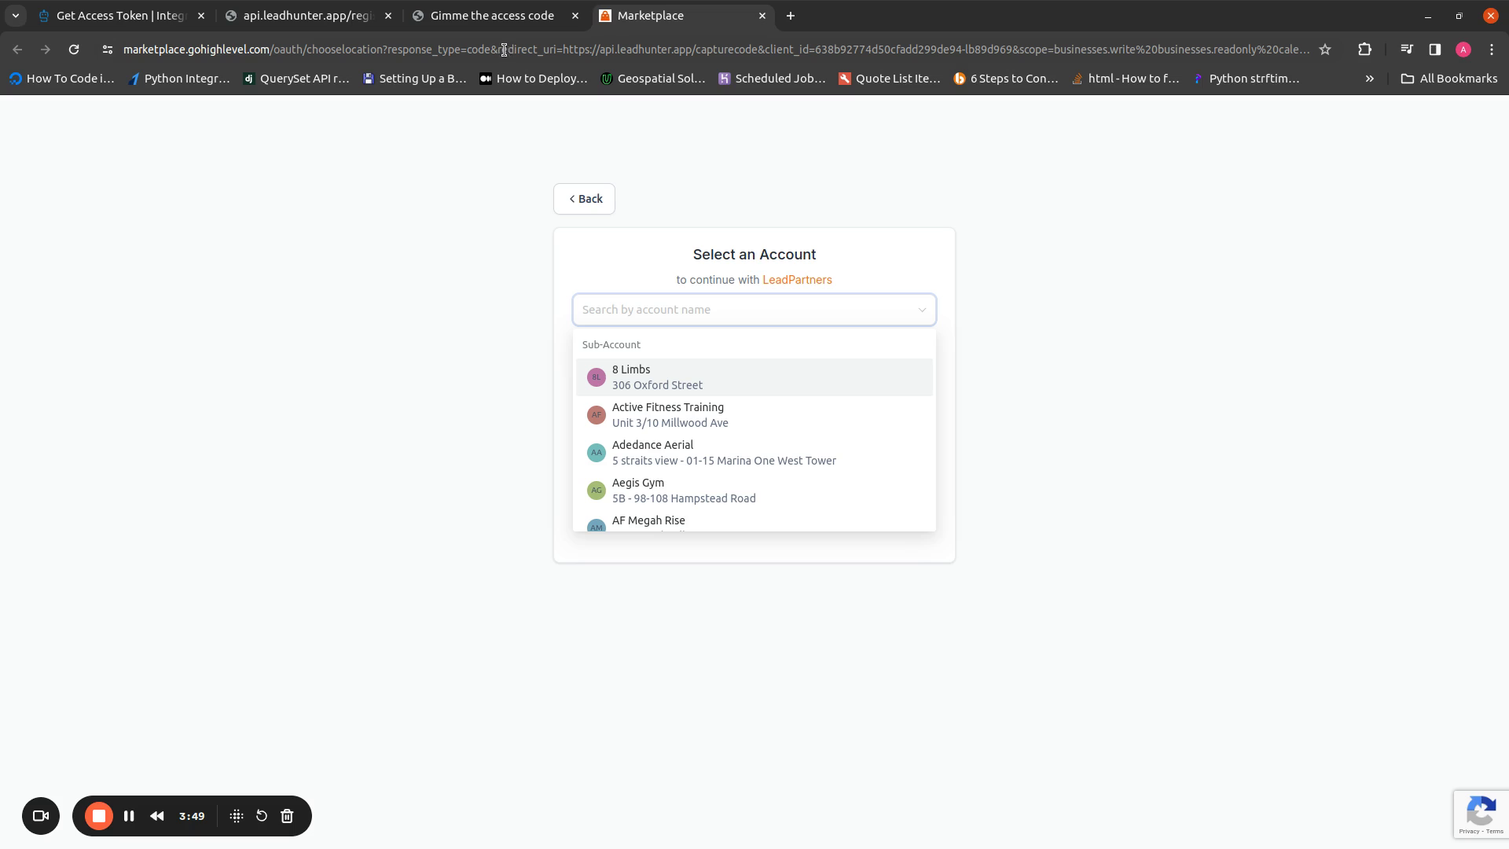
pyautogui.moveTo(498, 49); pyautogui.dragTo(809, 49)
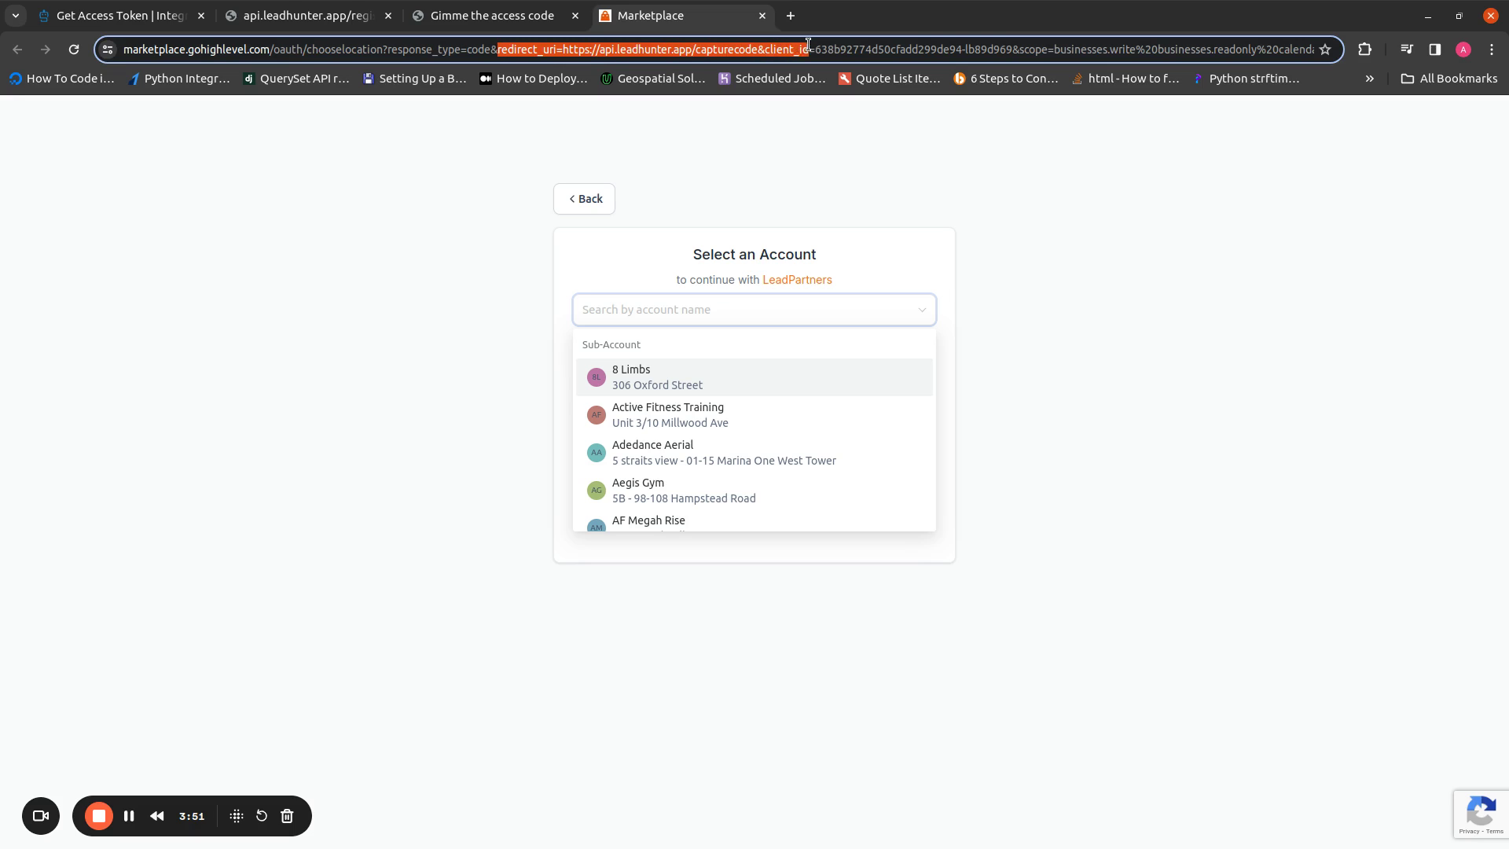
pyautogui.click(809, 48)
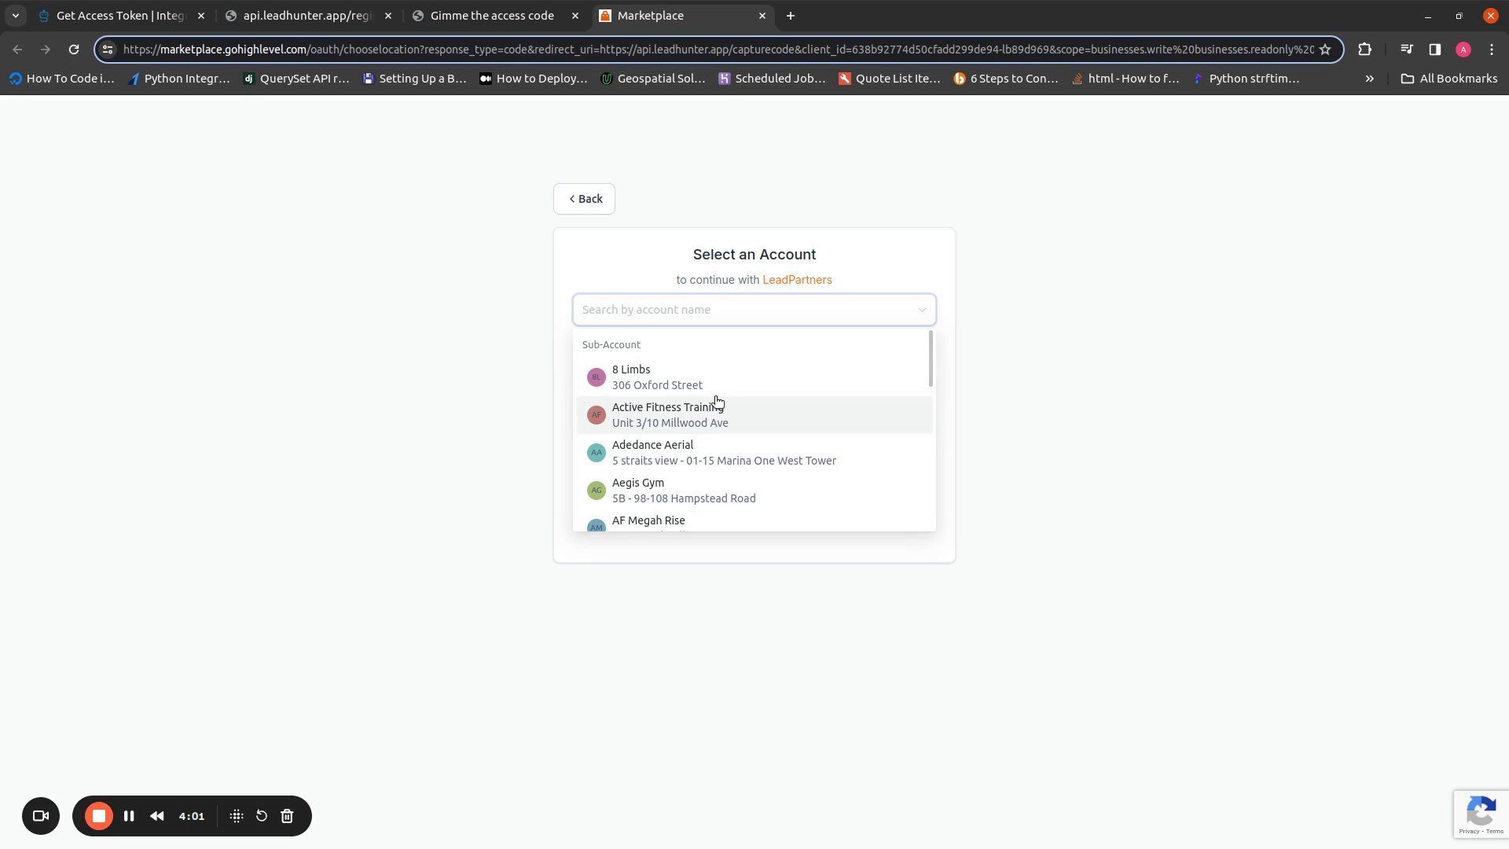
pyautogui.scroll(-10, 717, 401)
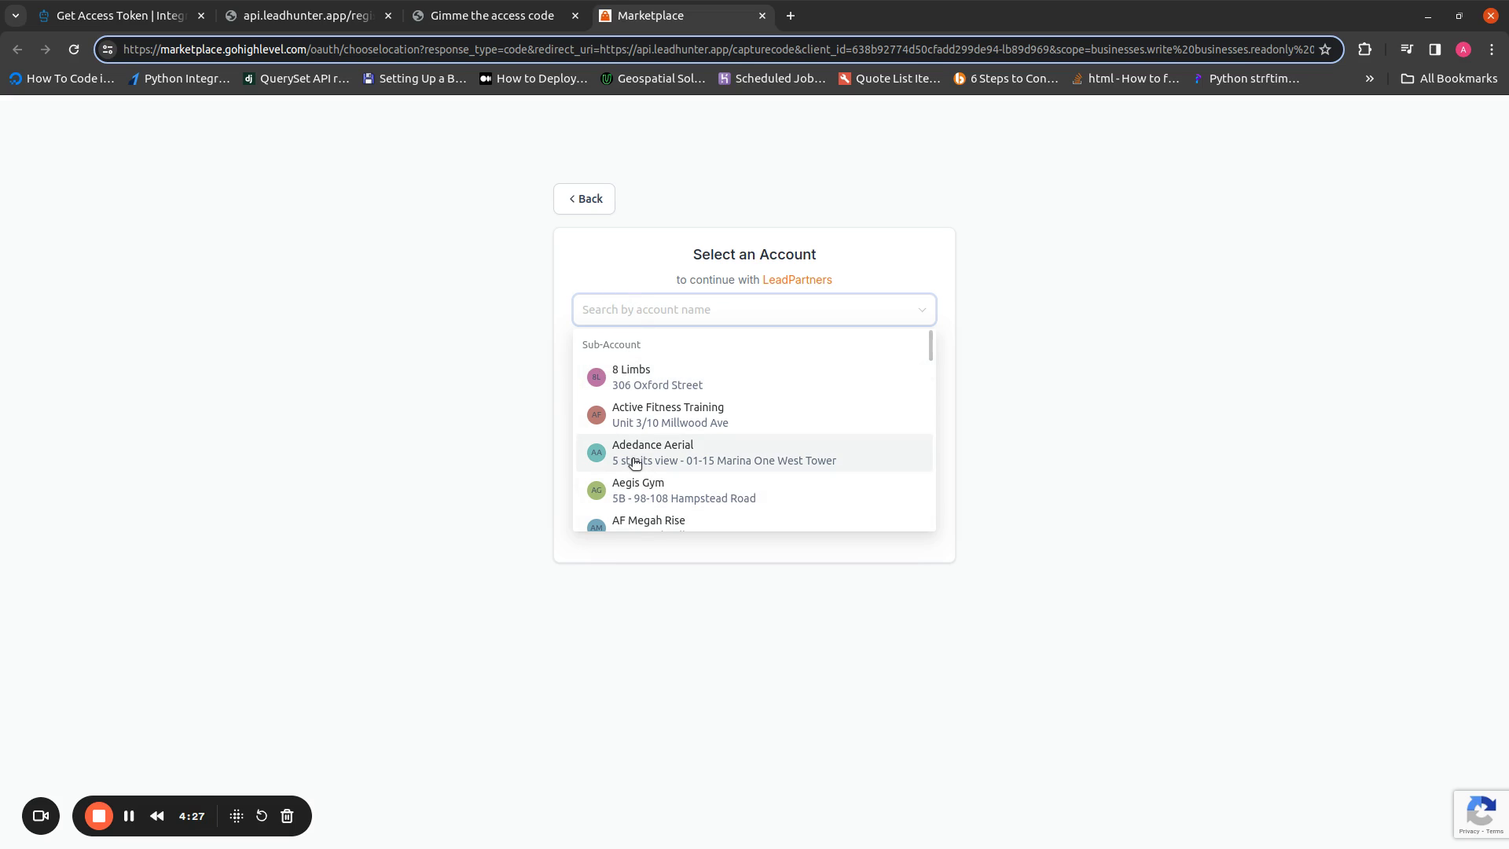
pyautogui.click(460, 15)
pyautogui.click(342, 9)
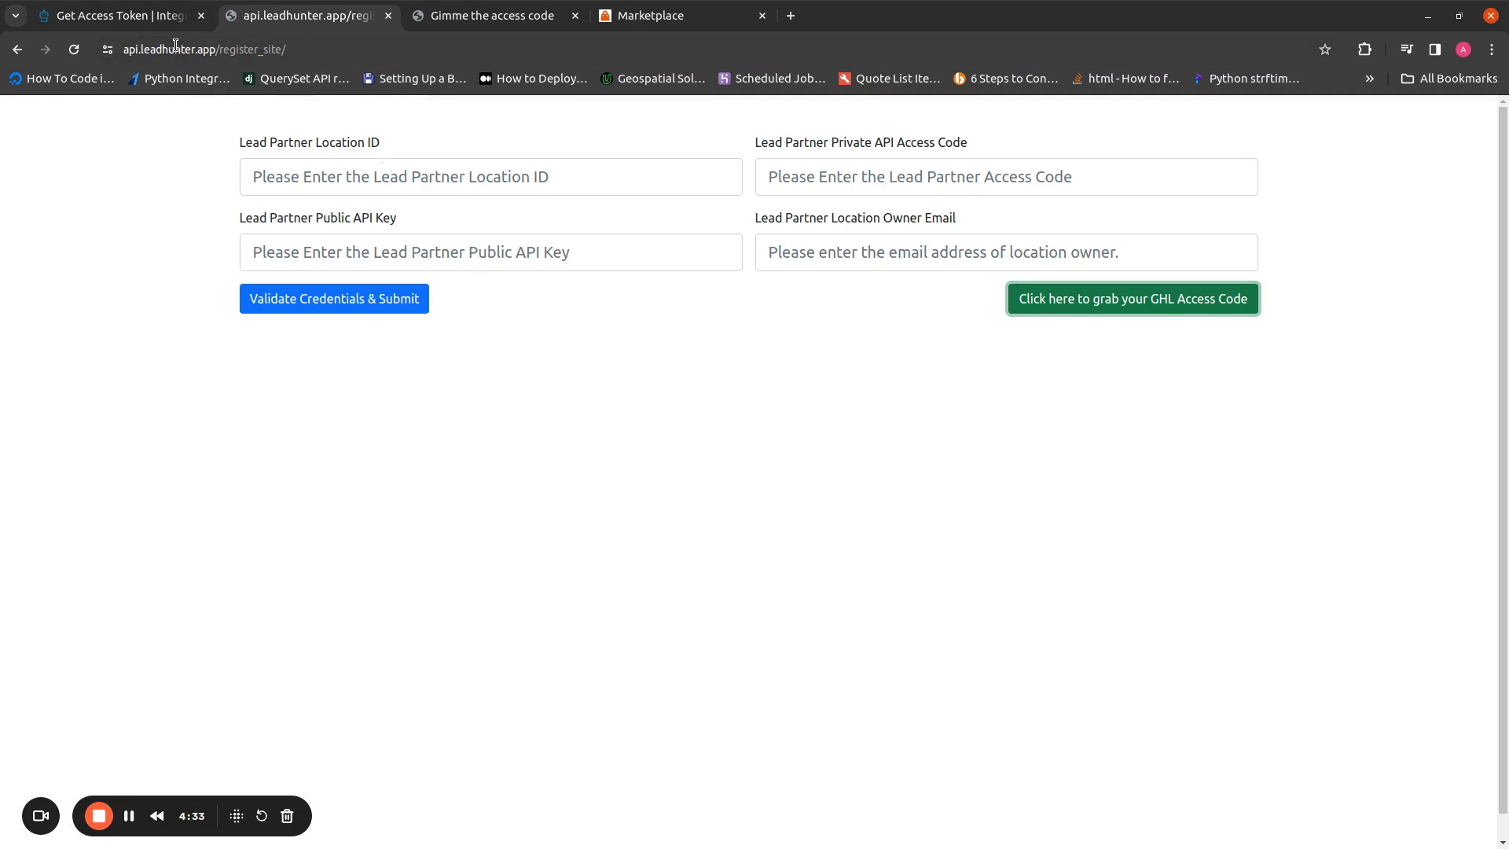
pyautogui.click(684, 6)
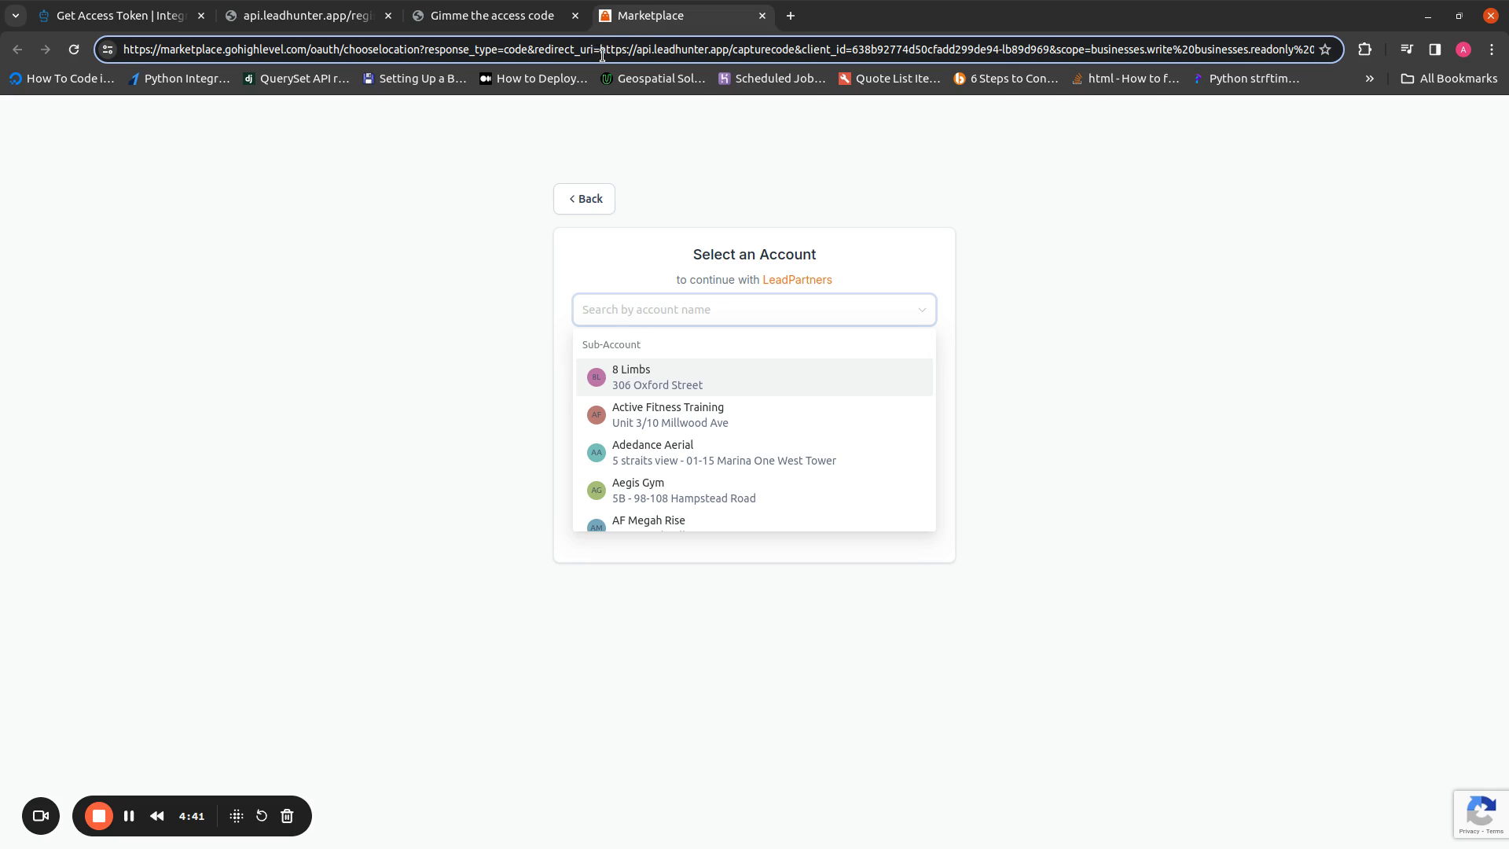
# Replace the address with the copied redirect URI followed by /?code= and a sample authorization code
pyautogui.moveTo(600, 49); pyautogui.dragTo(793, 49)
pyautogui.rightClick(783, 48)
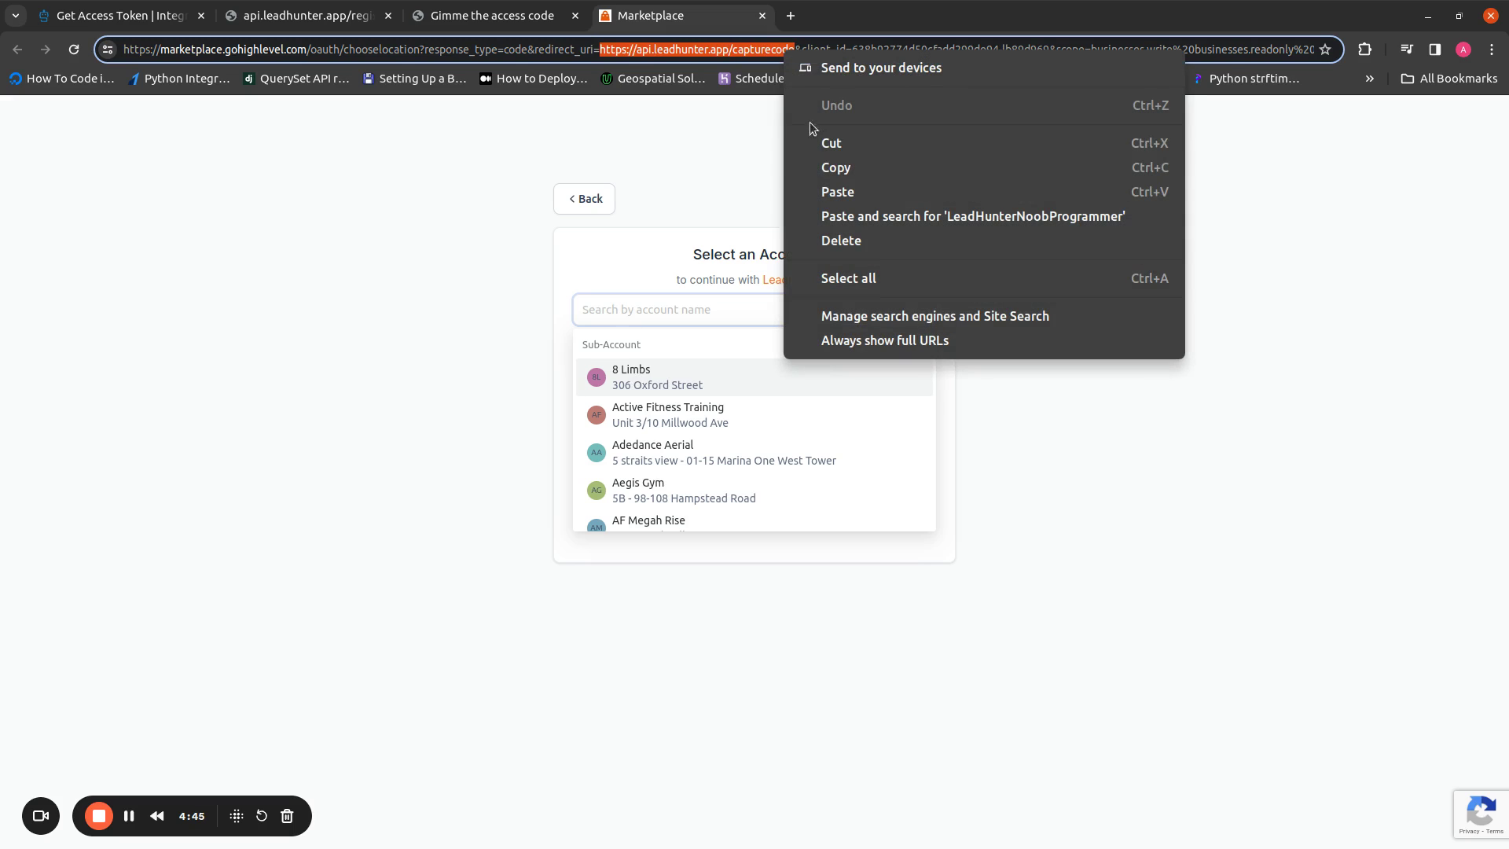
pyautogui.click(827, 161)
pyautogui.click(389, 51)
pyautogui.hotkey('ctrl', 'a')
pyautogui.hotkey('ctrl', 'v')
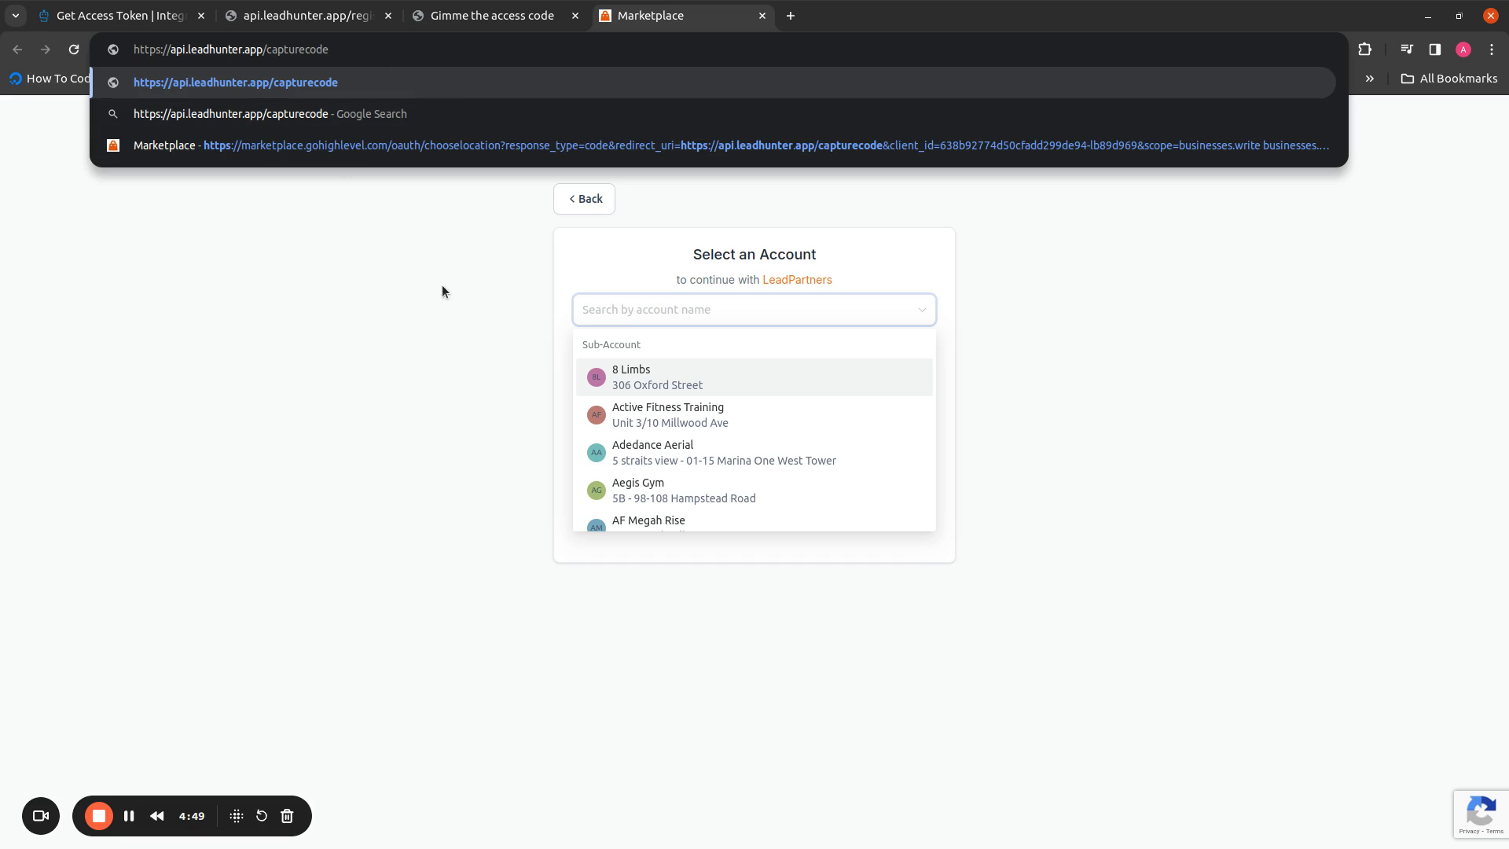
pyautogui.write('/')
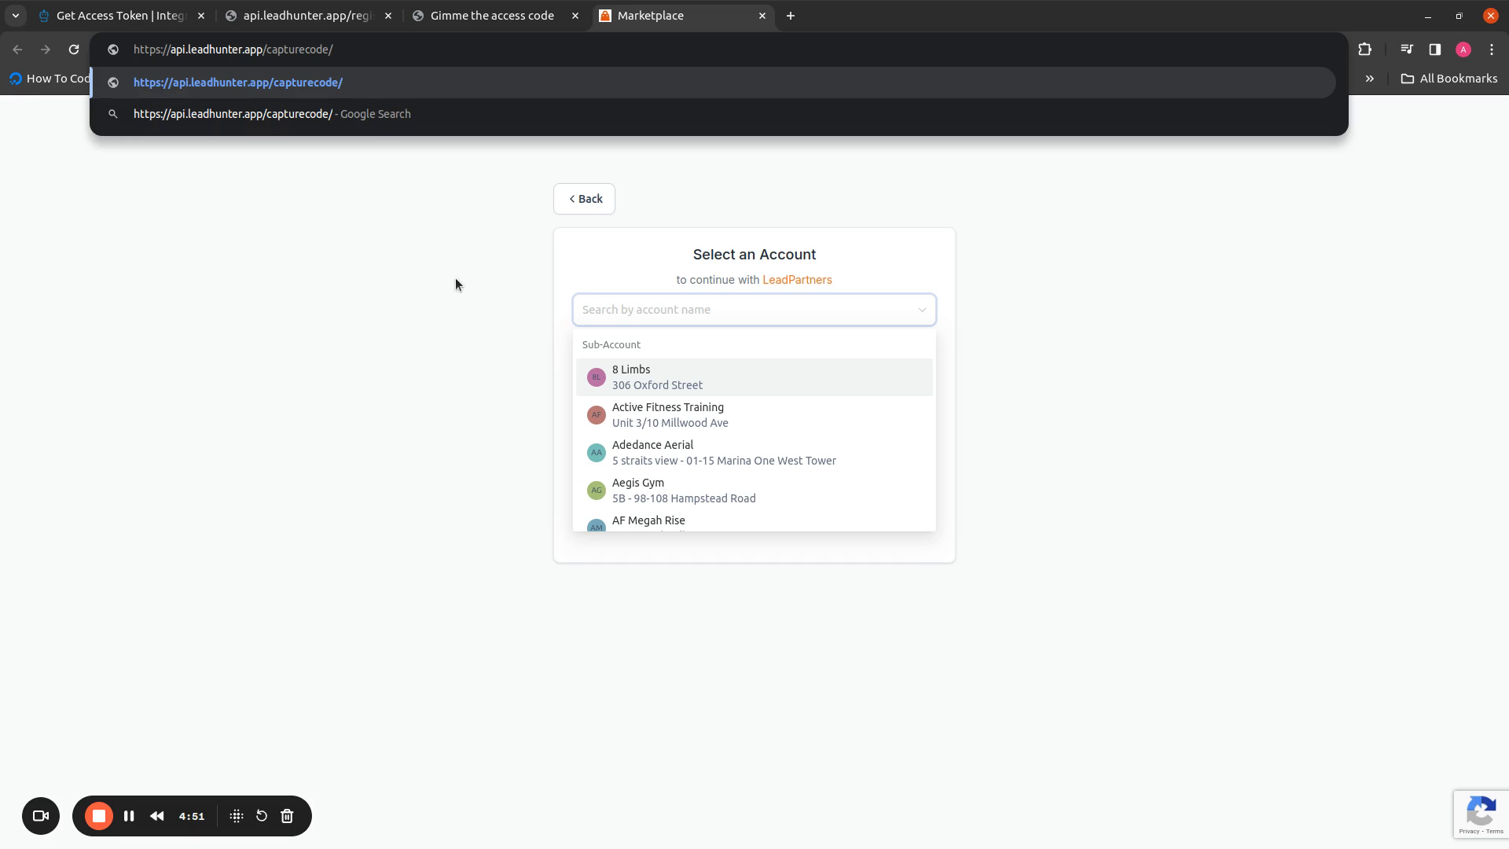
pyautogui.write('?code=12345gndfhjdhfdfdf')
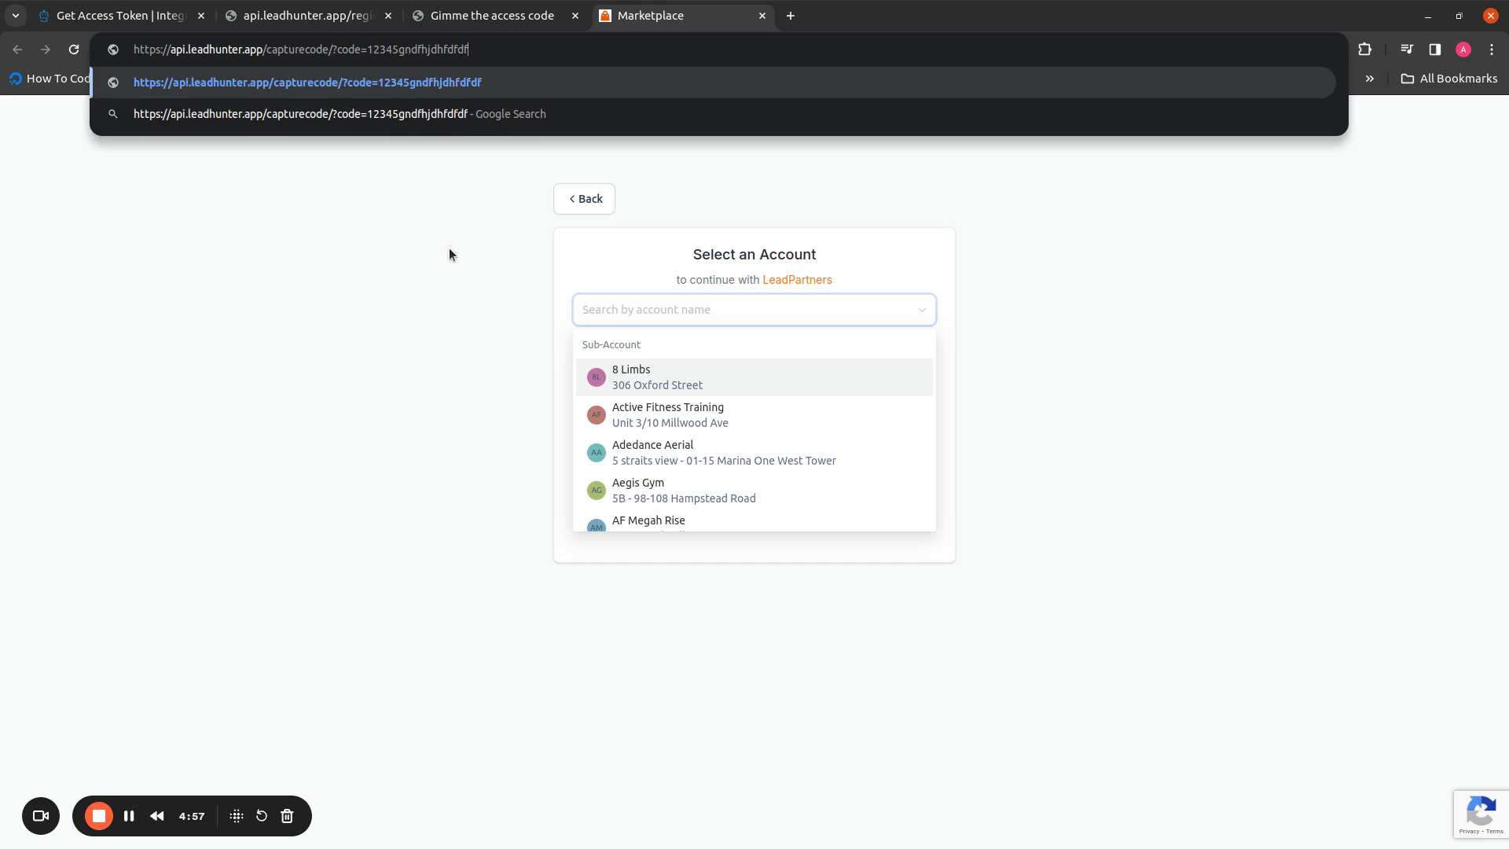
pyautogui.click(174, 209)
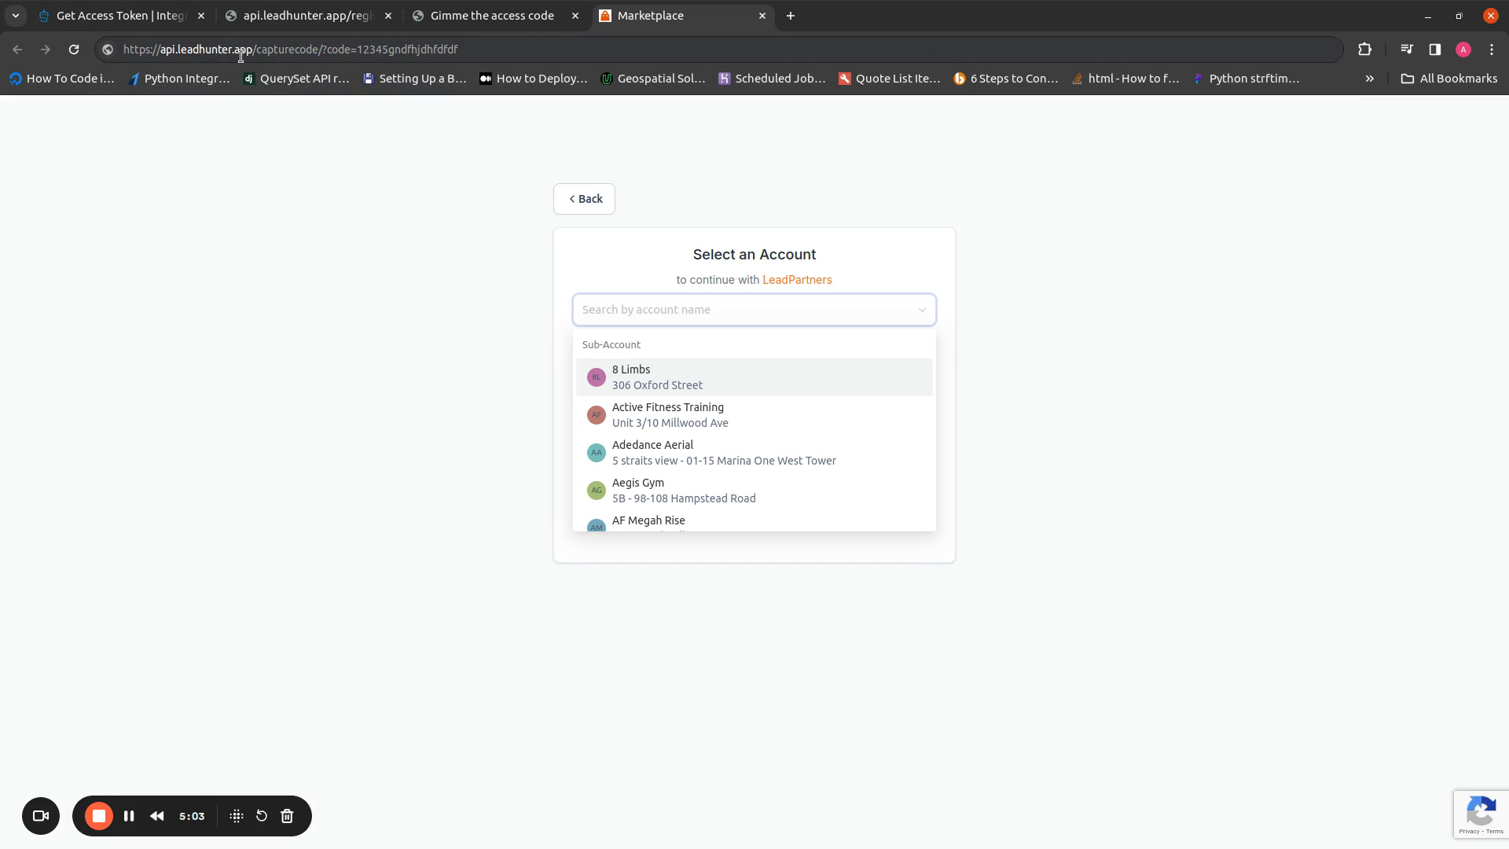
# Copy the sample authorization code from the callback URL in the address bar
pyautogui.moveTo(160, 50); pyautogui.dragTo(320, 52)
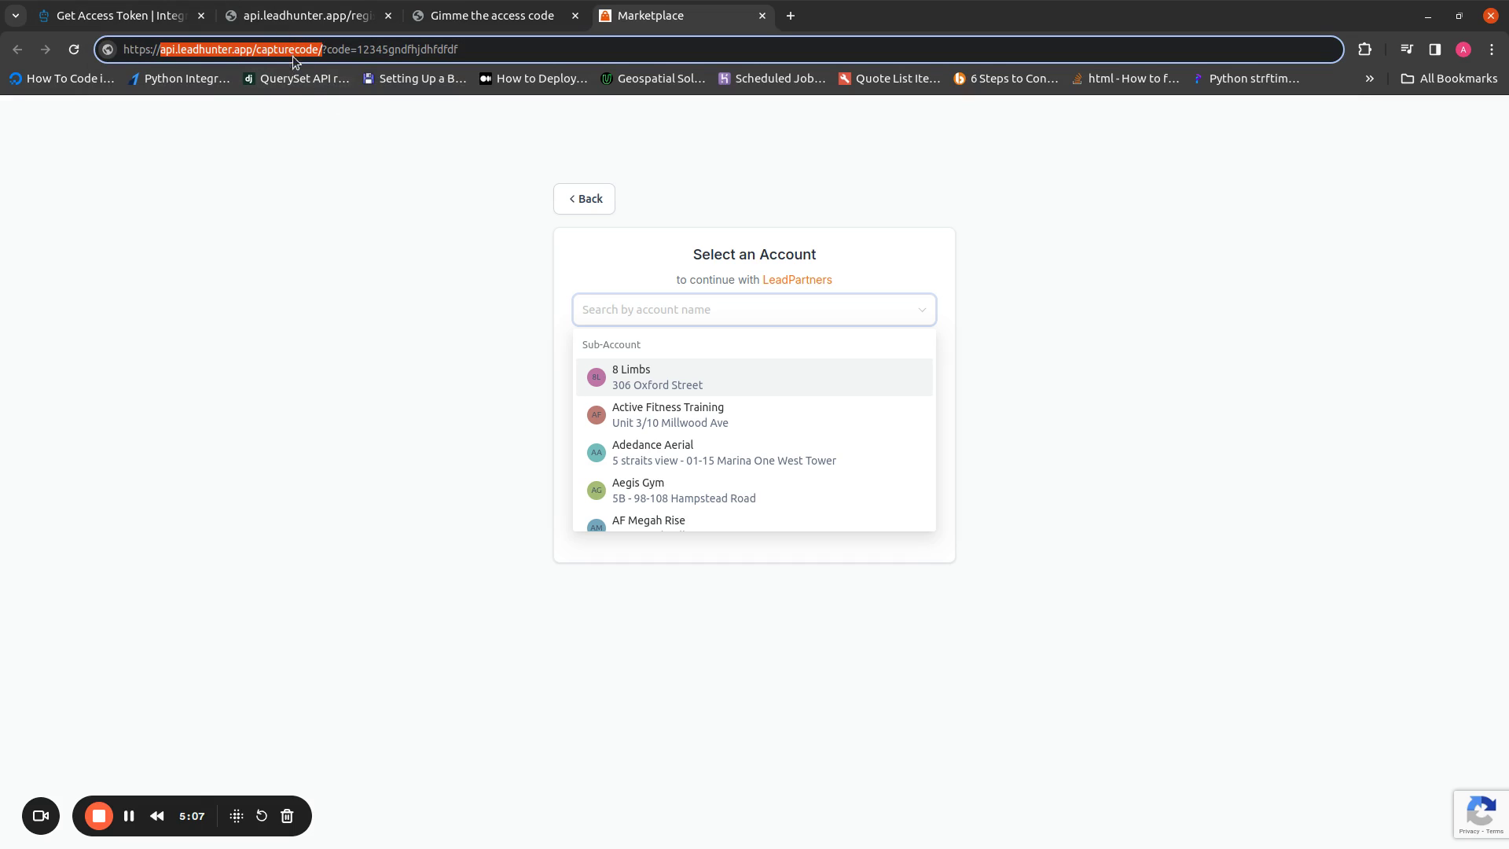
pyautogui.moveTo(357, 51); pyautogui.dragTo(463, 50)
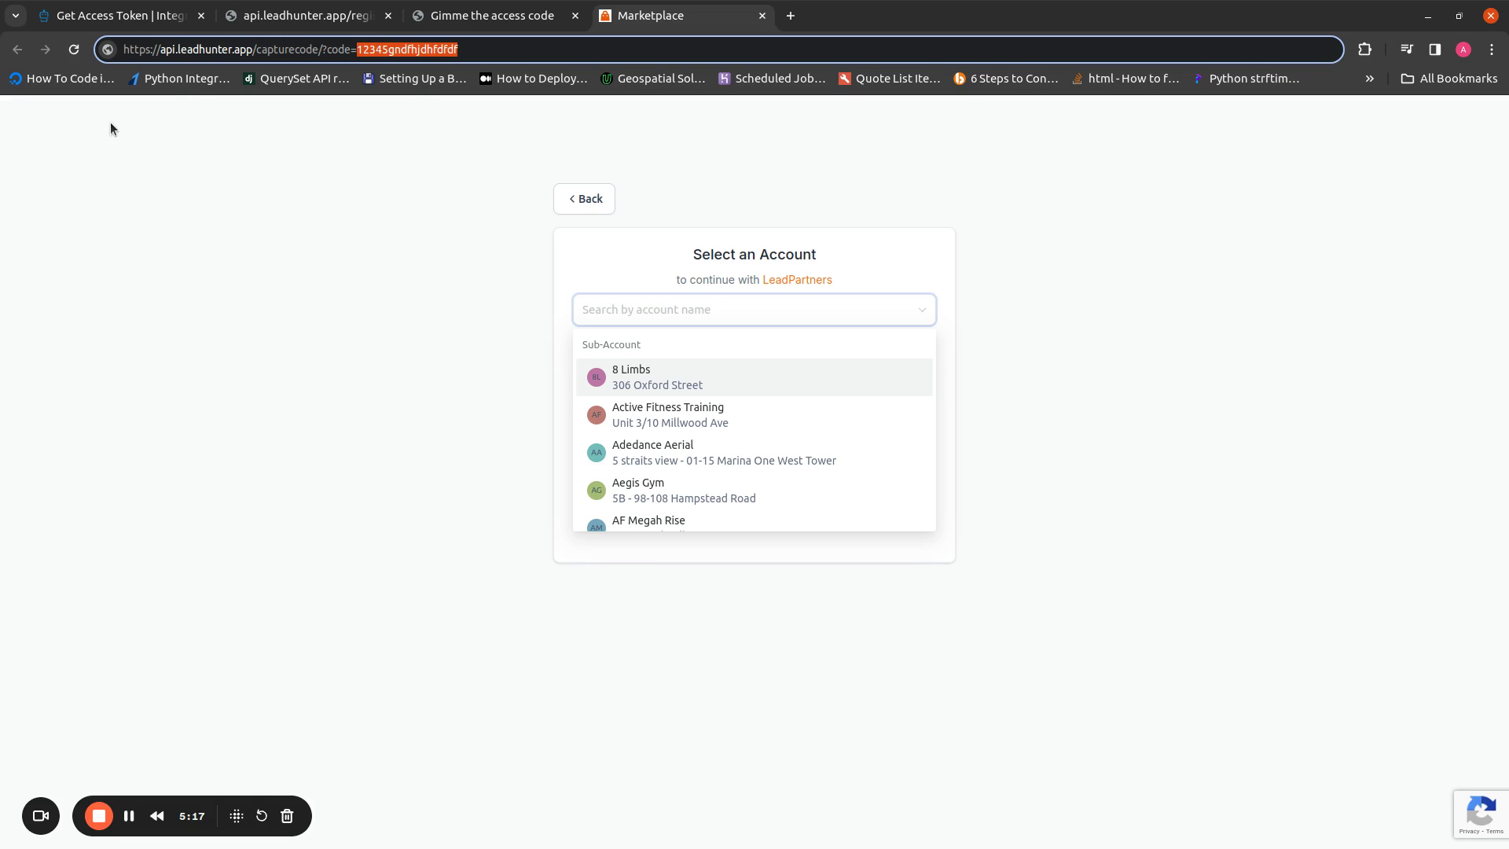
pyautogui.rightClick(379, 51)
pyautogui.click(440, 169)
# Paste the copied authorization code into the Private API Access Code field
pyautogui.click(480, 16)
pyautogui.click(339, 6)
pyautogui.click(837, 177)
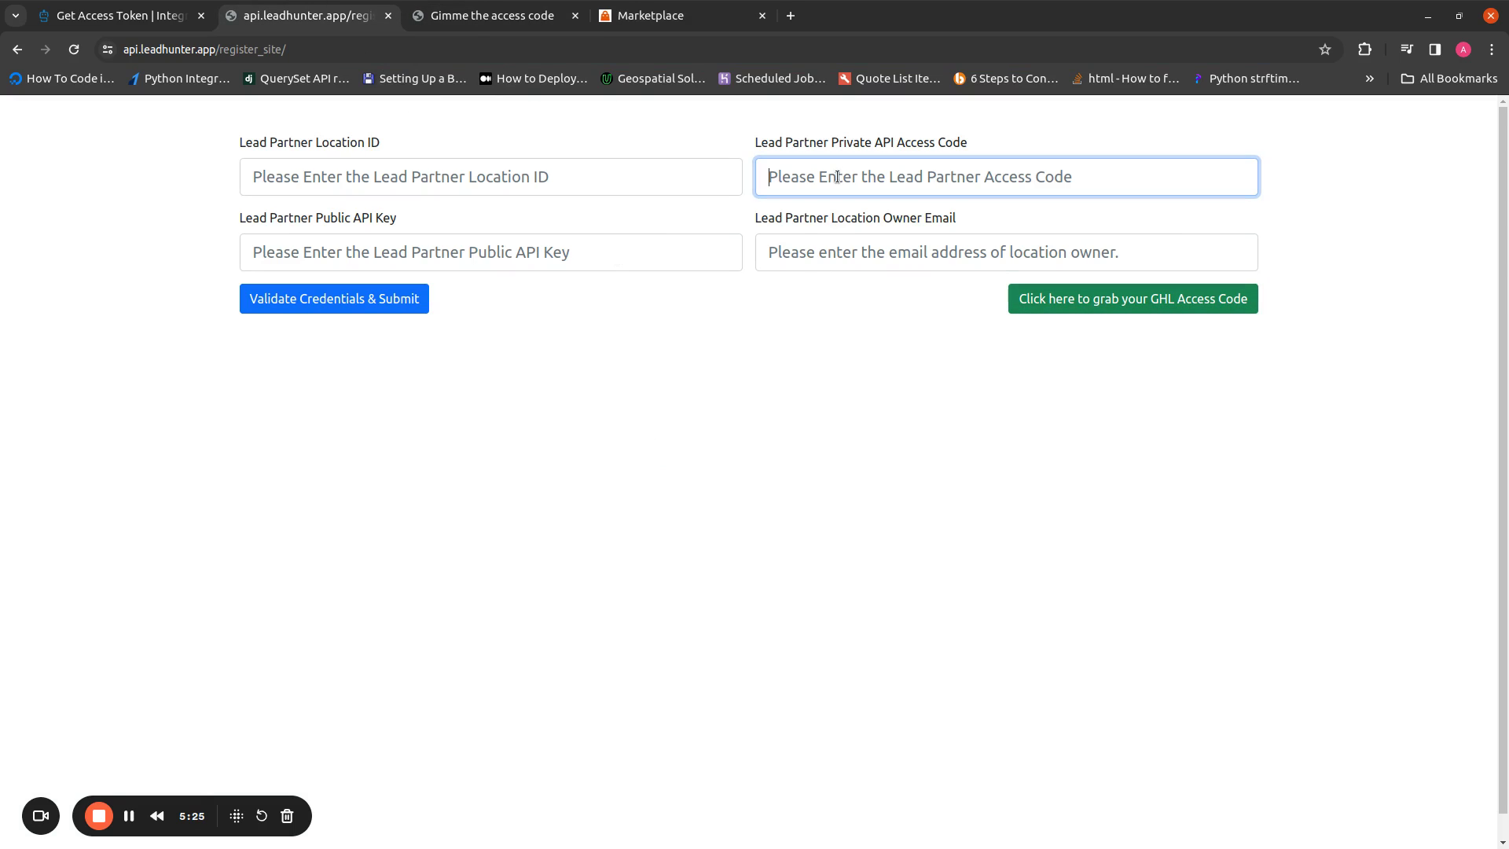
pyautogui.hotkey('ctrl', 'v')
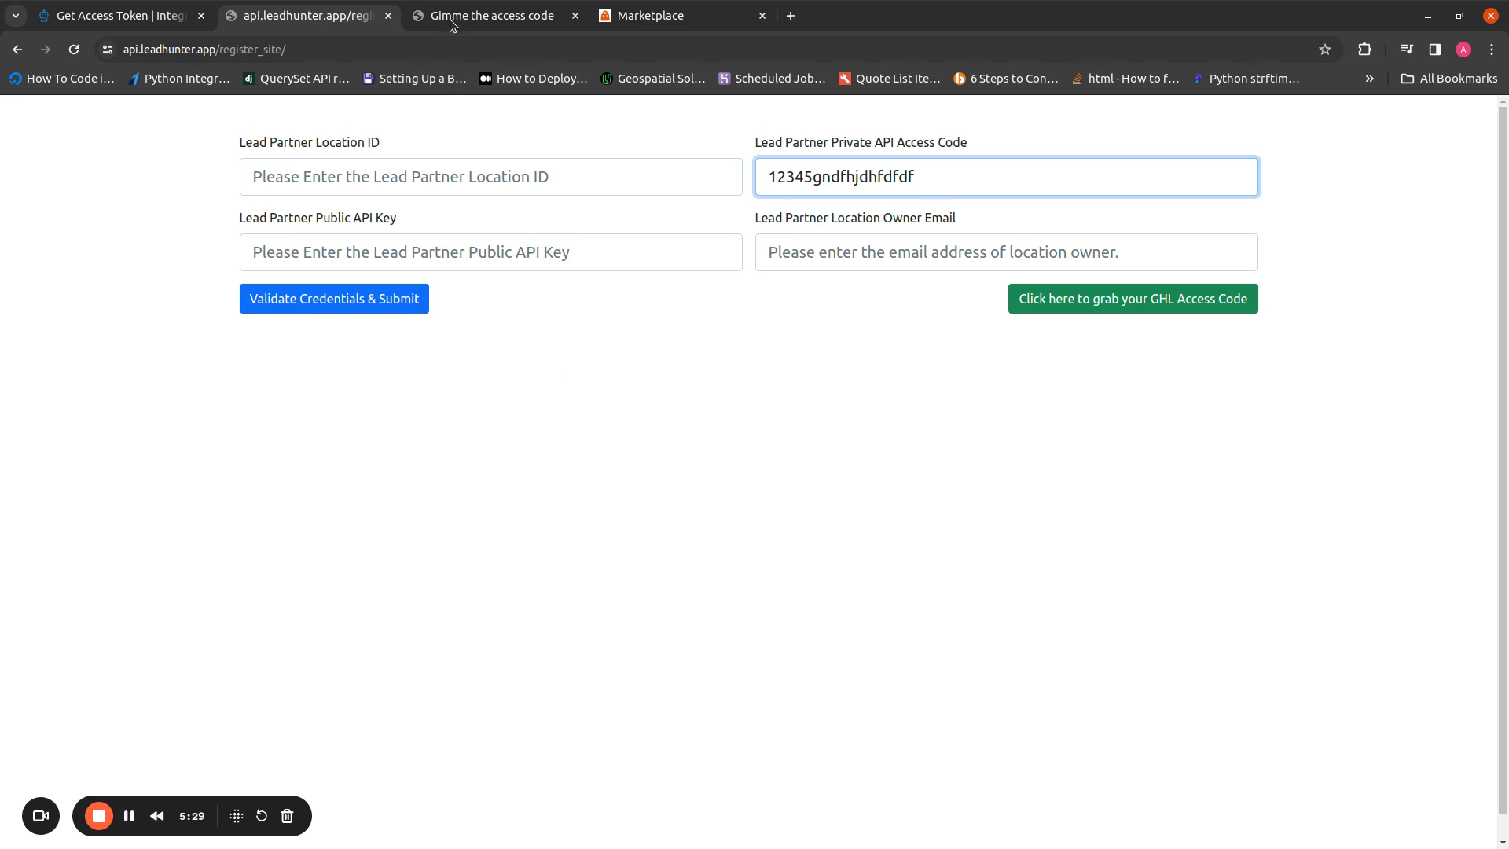
# Verify the pasted code, point out the public key and owner email fields, and focus Location ID
pyautogui.click(619, 8)
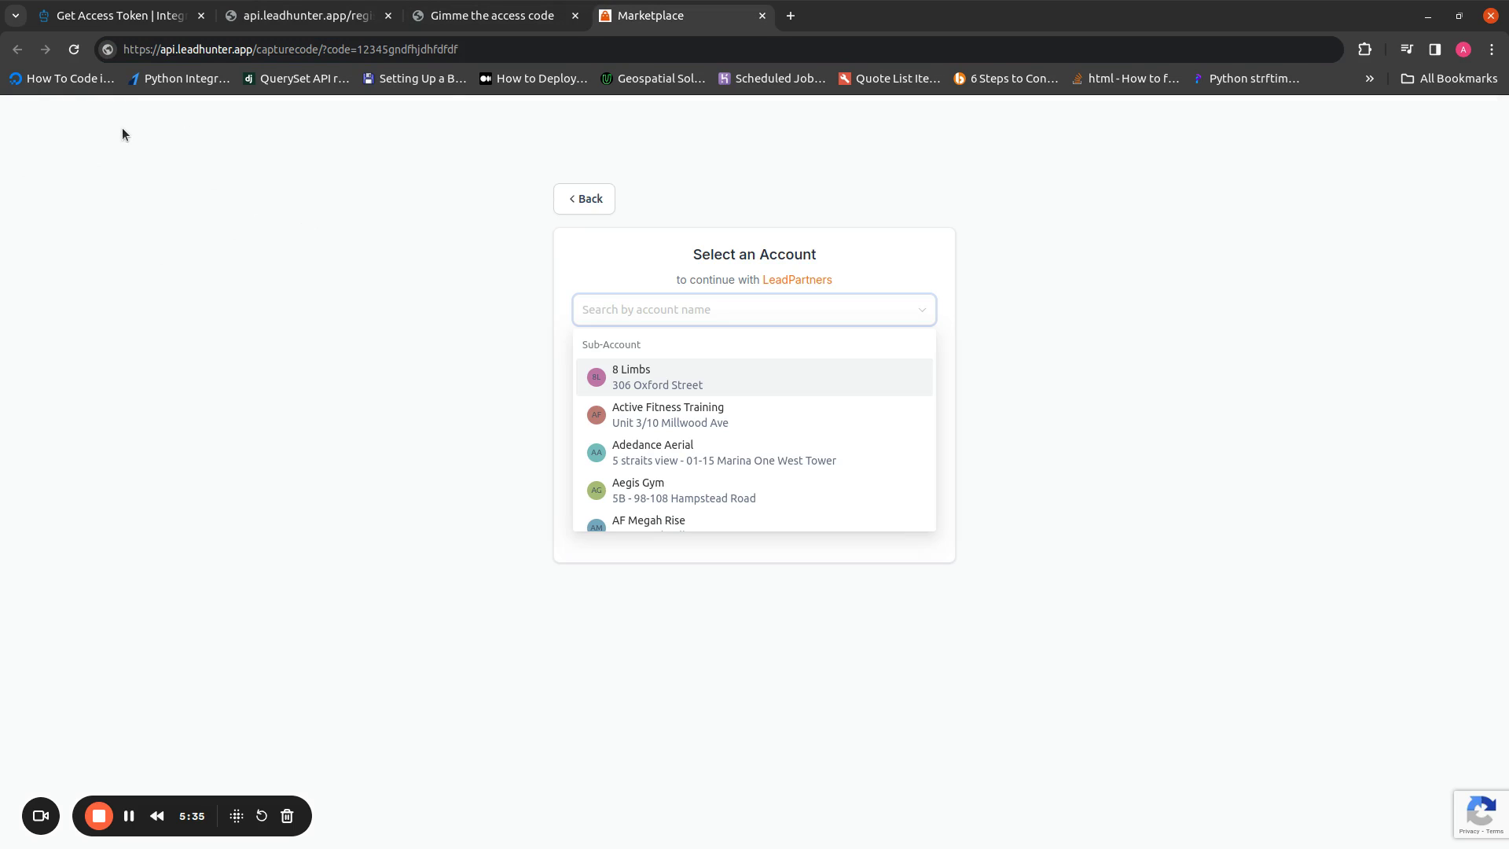
pyautogui.click(306, 16)
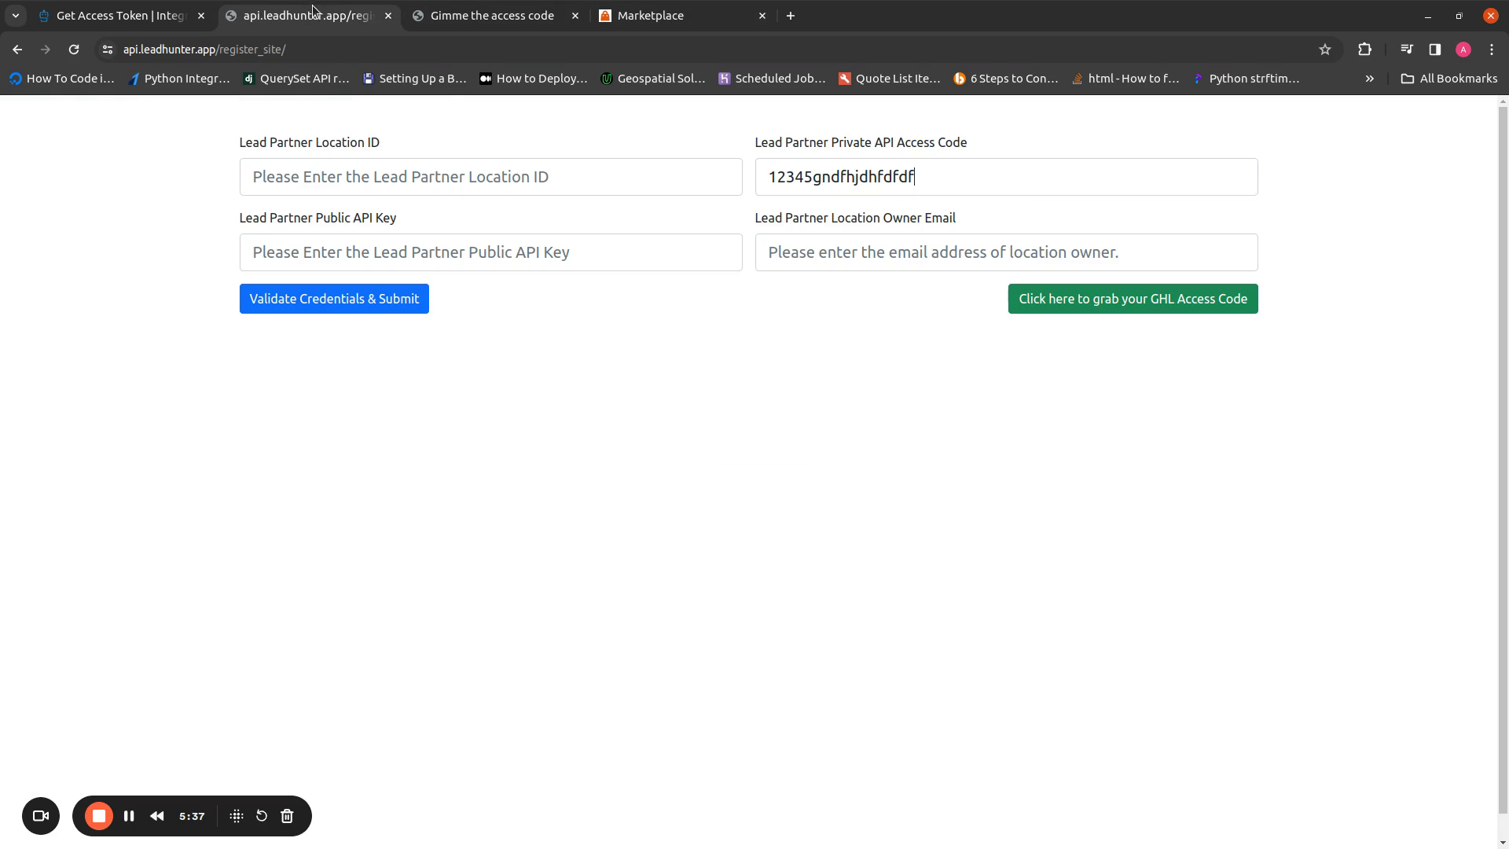
pyautogui.hotkey('ctrl', 'a')
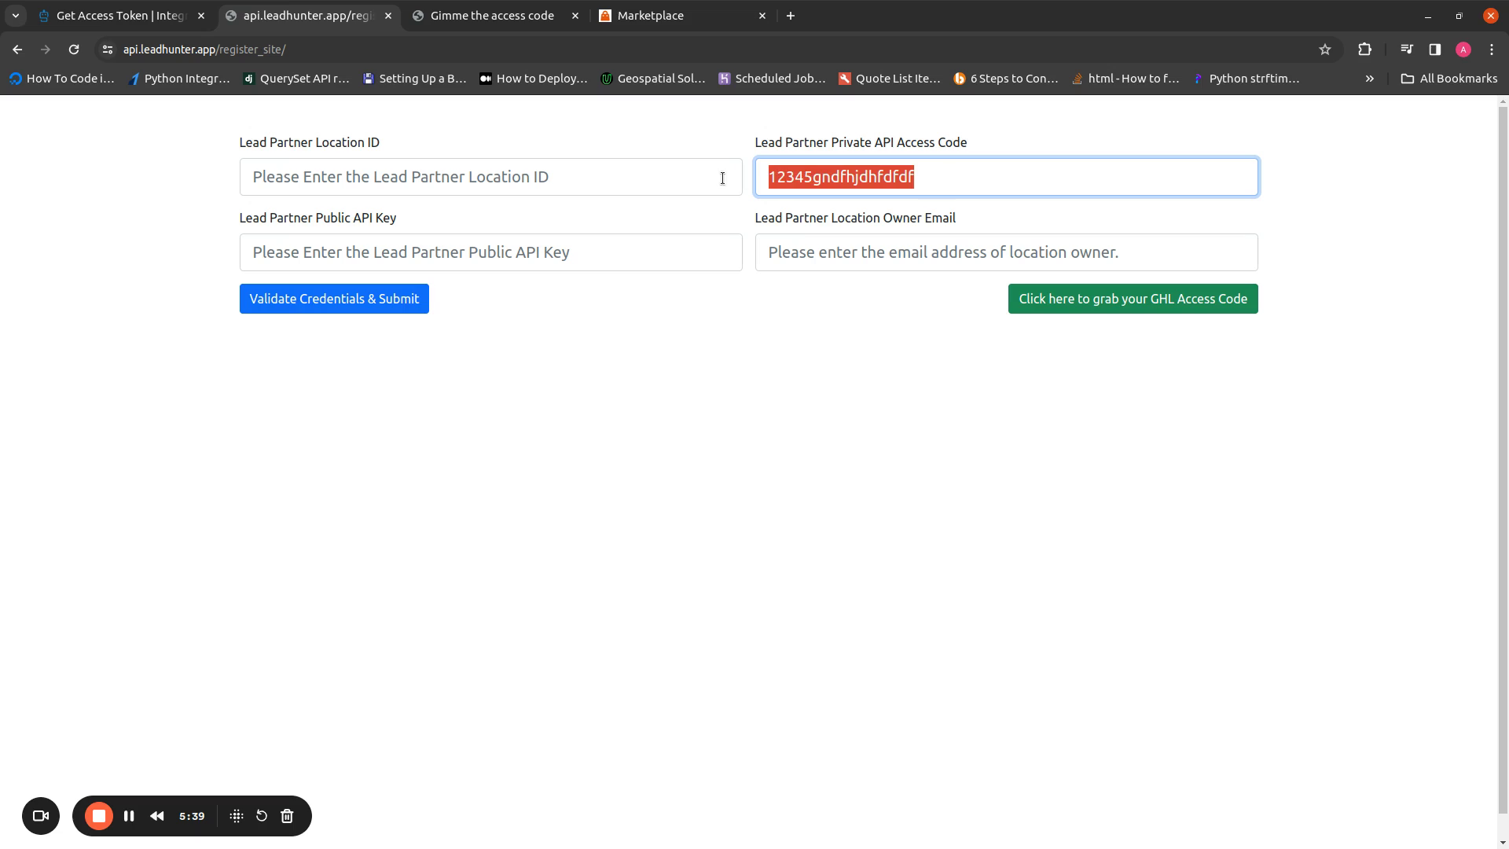
pyautogui.click(946, 169)
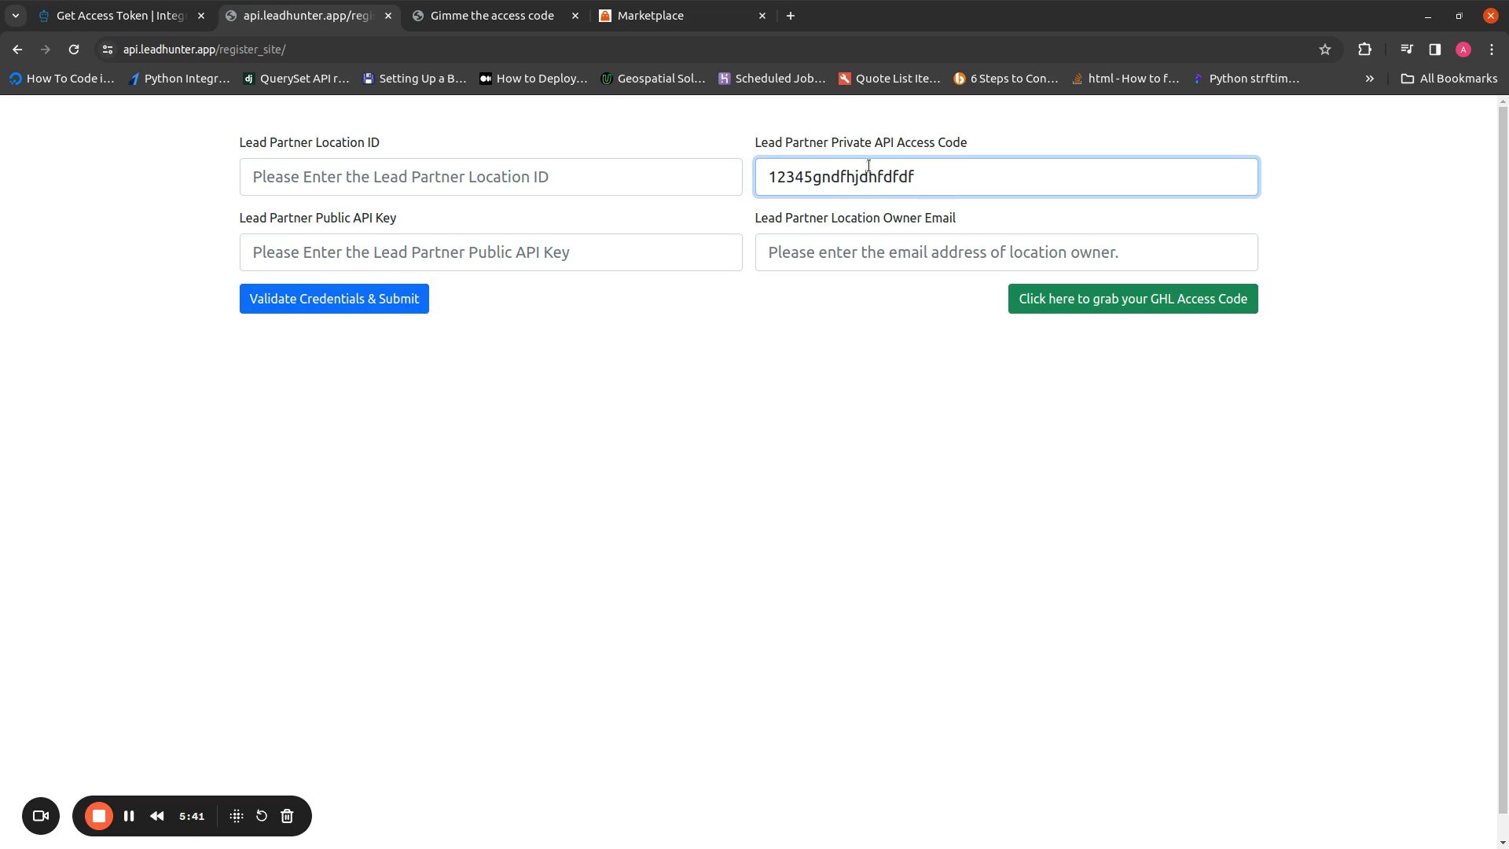
pyautogui.click(533, 177)
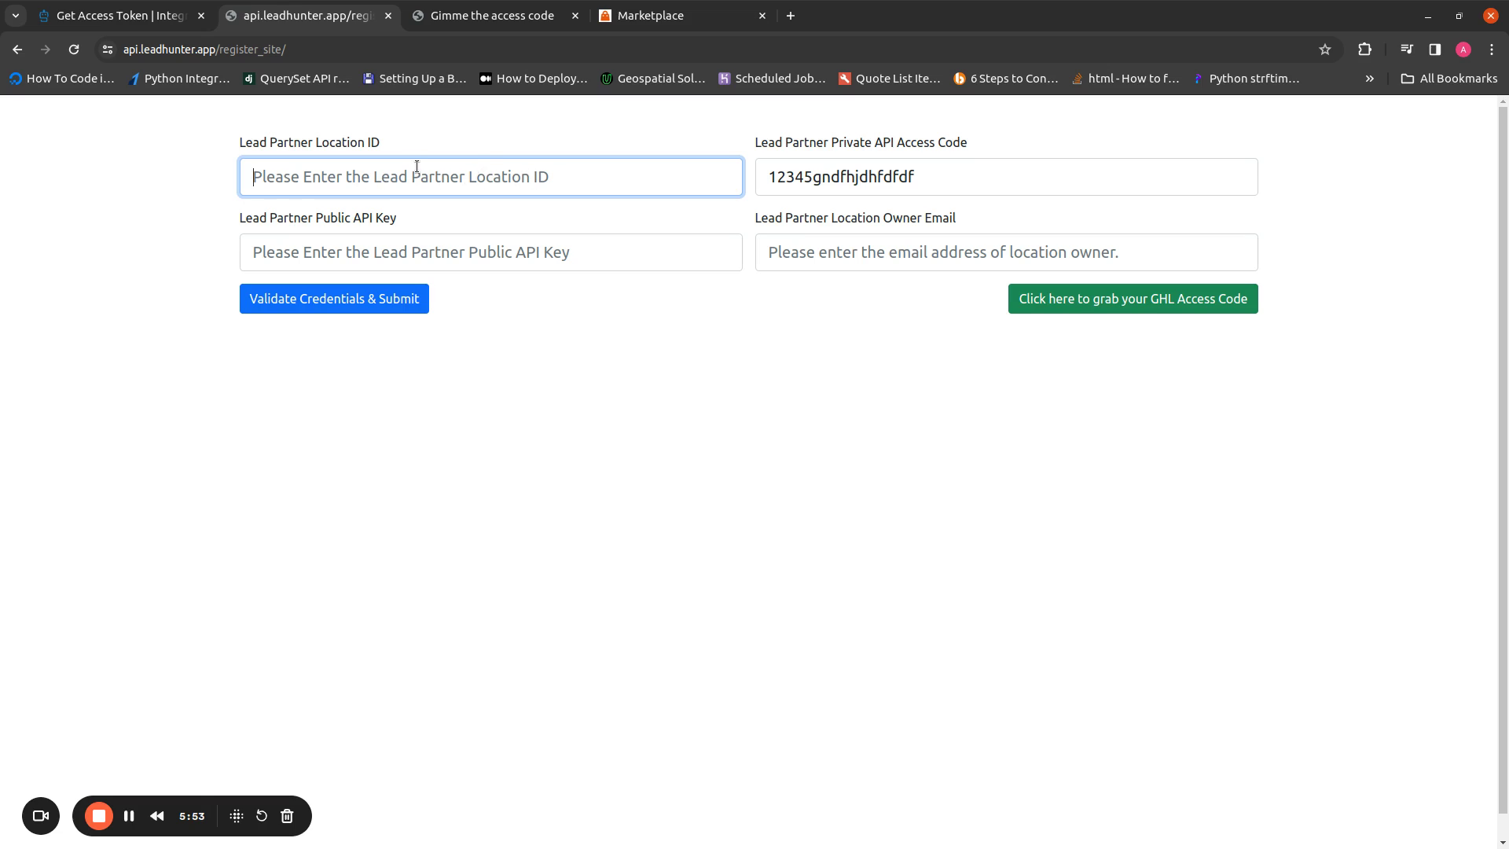
pyautogui.moveTo(248, 224); pyautogui.dragTo(945, 229)
pyautogui.click(880, 230)
pyautogui.click(315, 173)
# Set grant_type to authorization_code in the Get Access Token request form
pyautogui.click(117, 15)
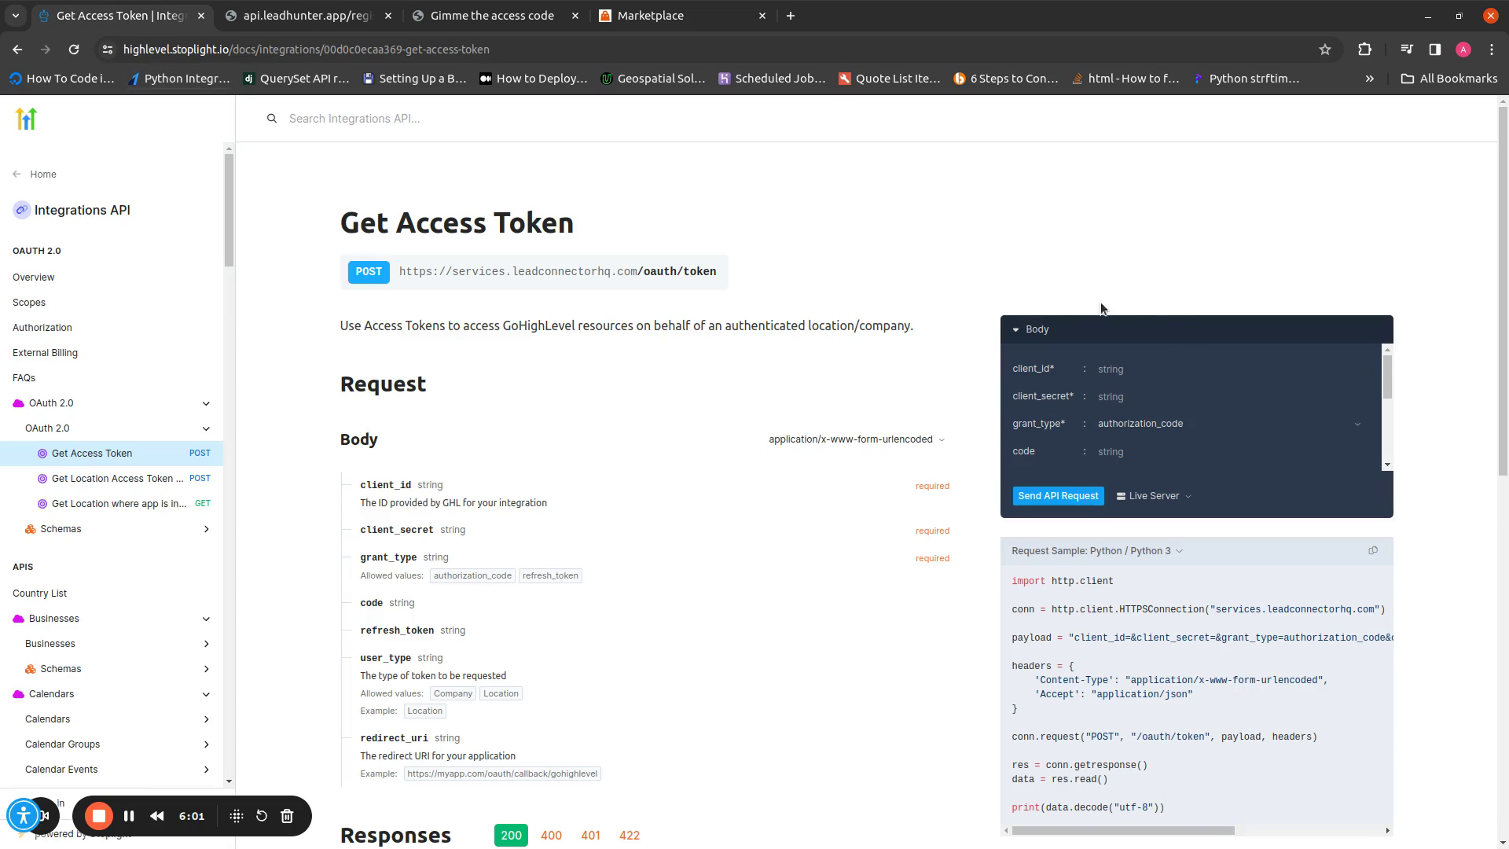
pyautogui.click(276, 13)
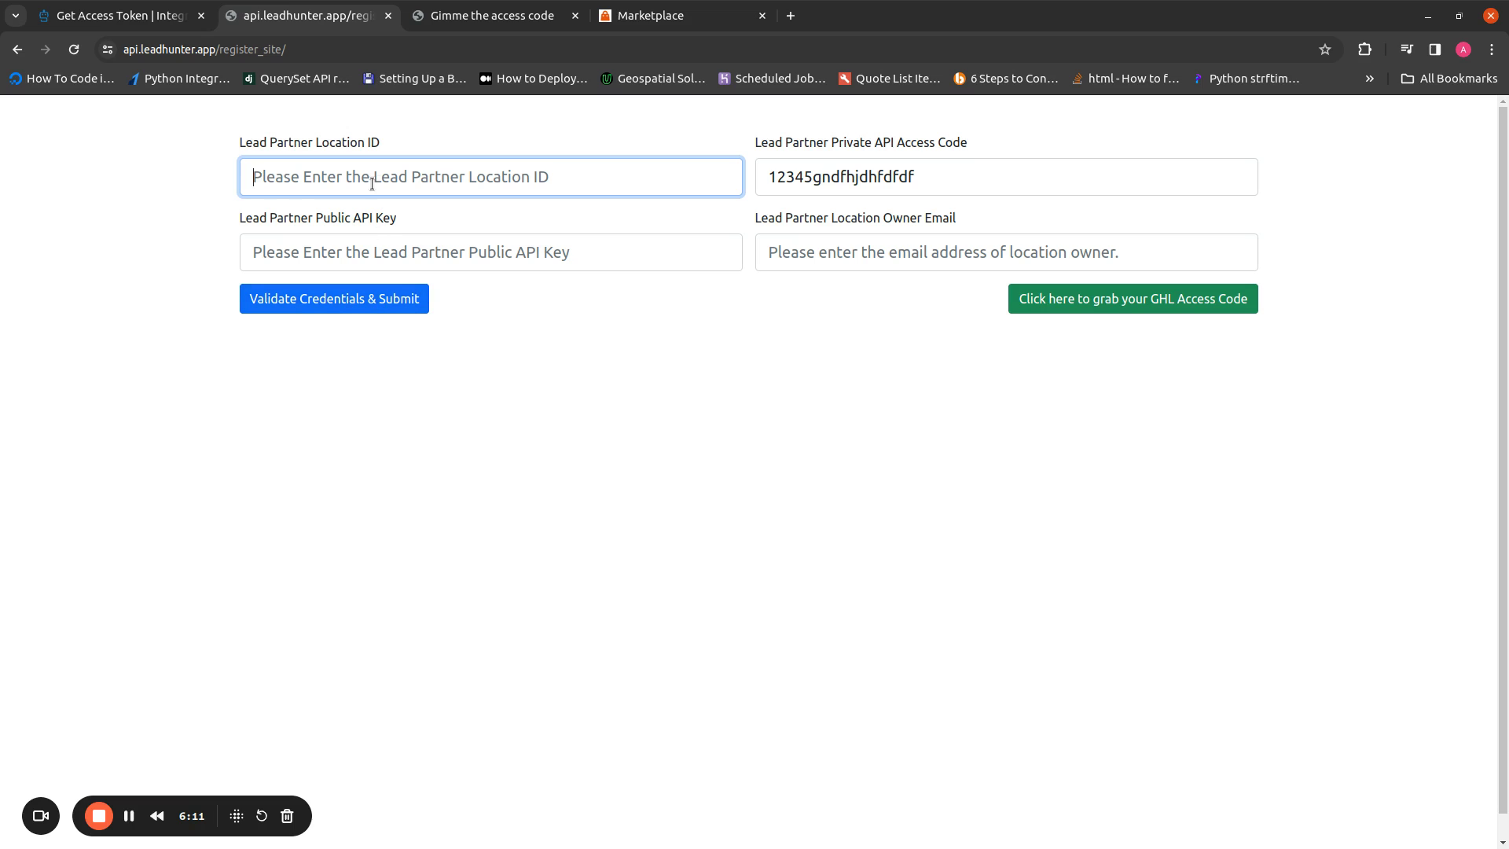
pyautogui.click(942, 177)
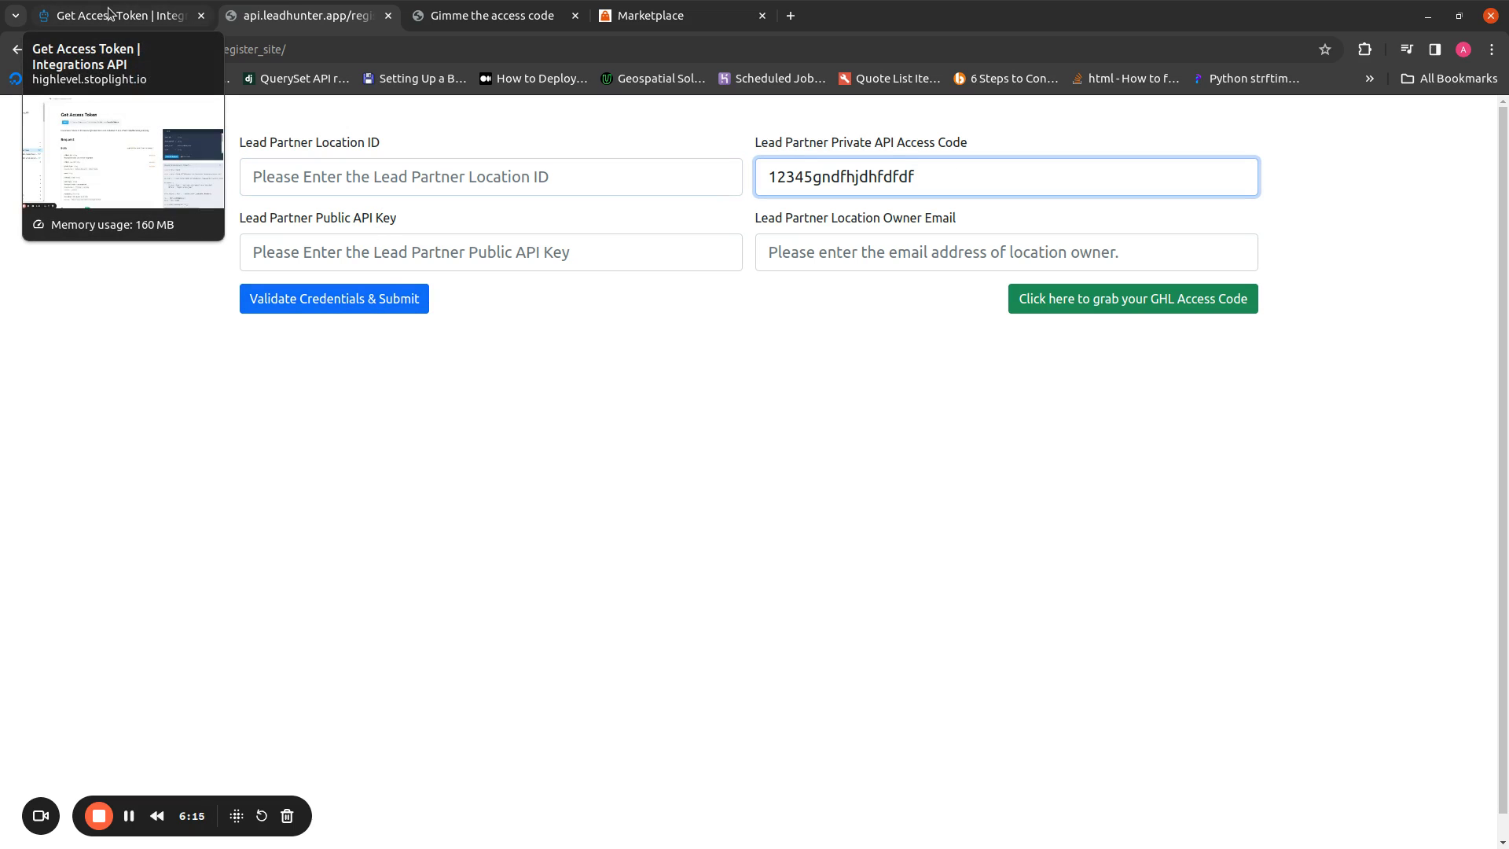
pyautogui.click(109, 13)
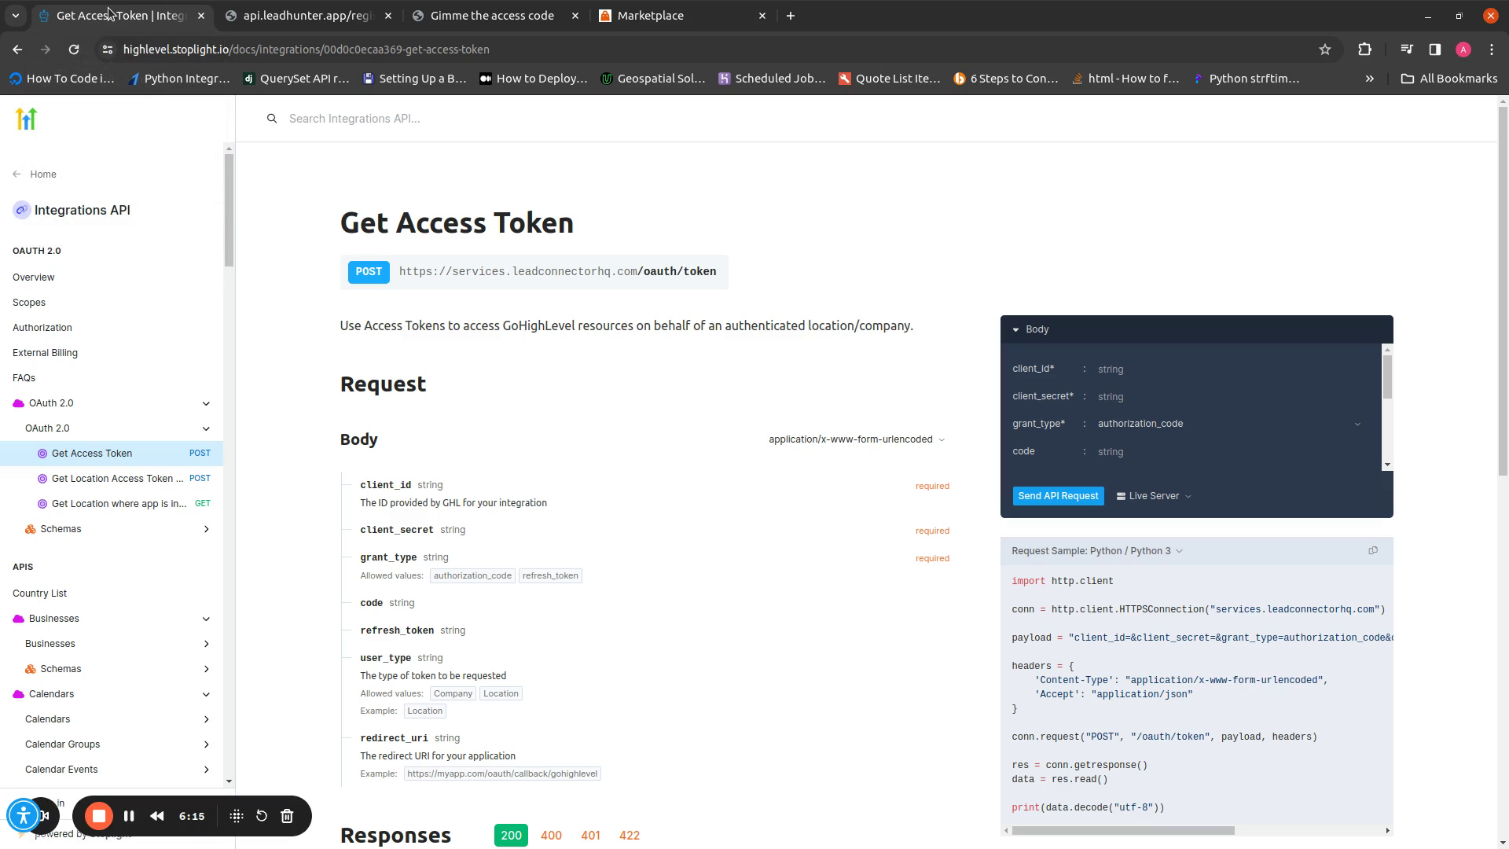
pyautogui.click(1137, 394)
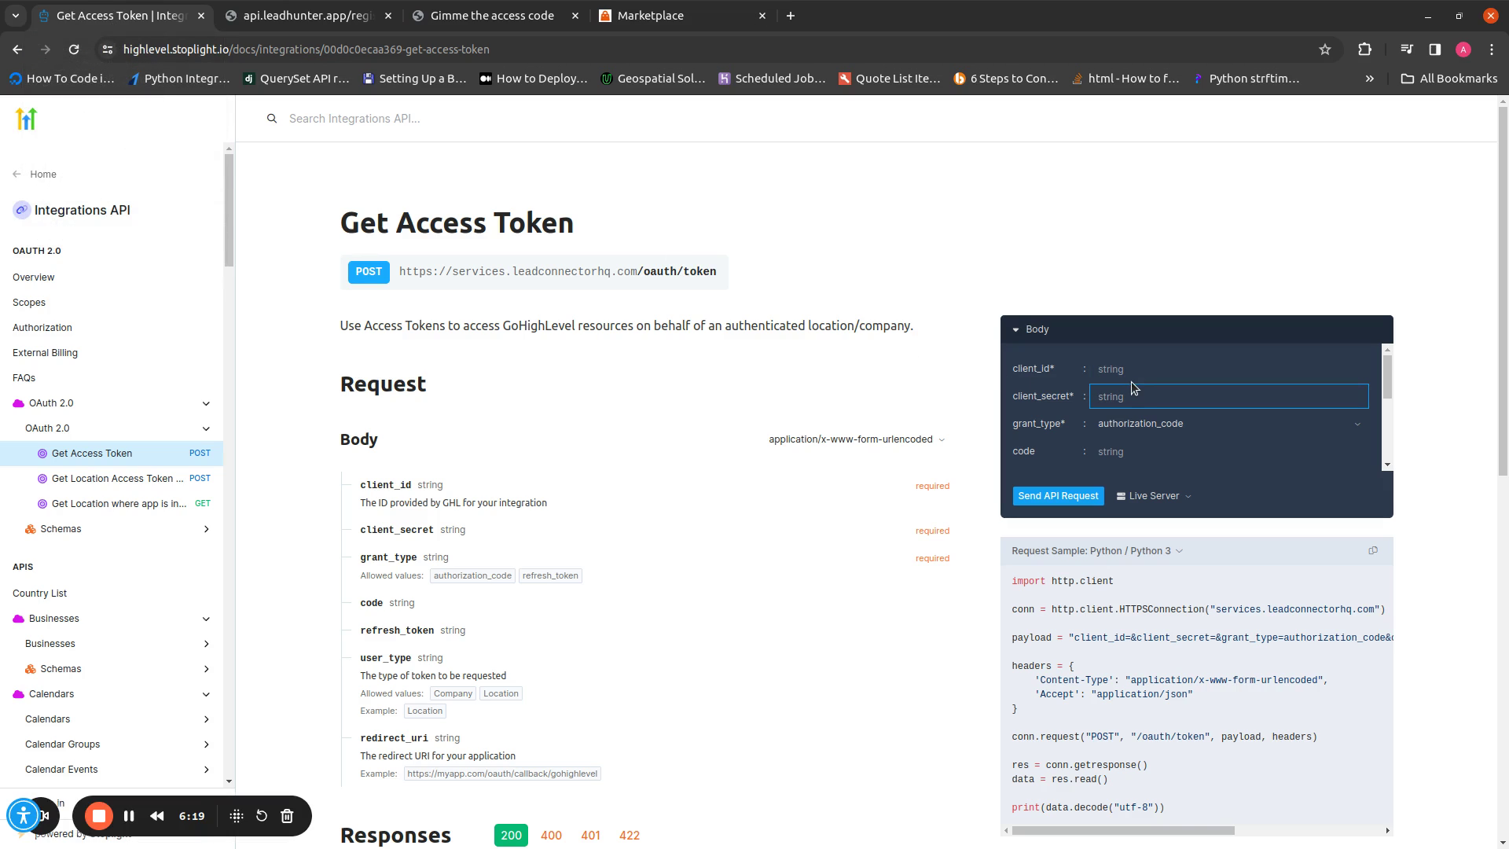
pyautogui.click(1142, 374)
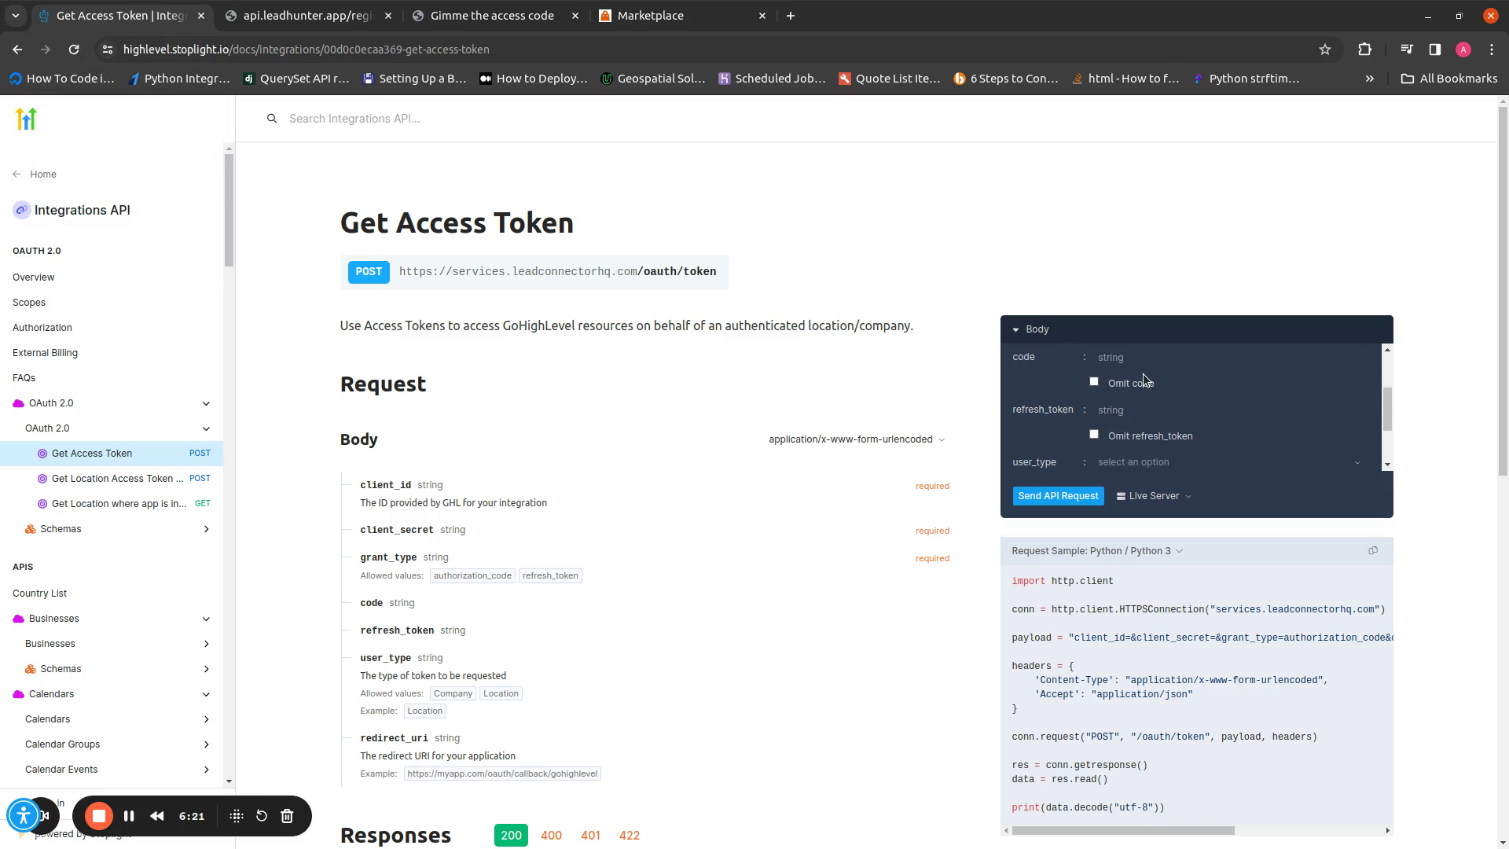
pyautogui.click(1134, 424)
pyautogui.click(1134, 431)
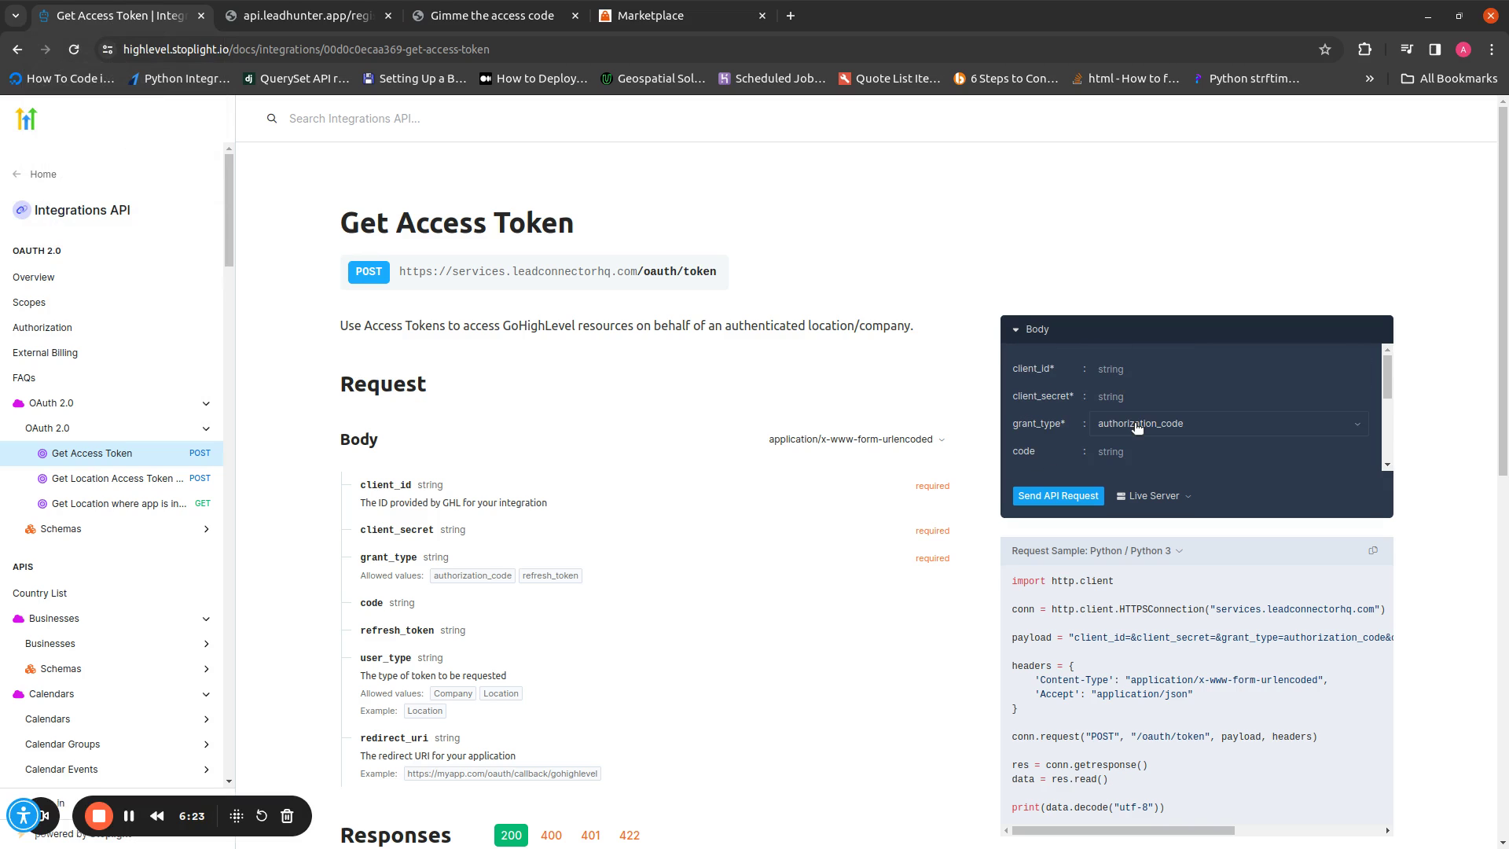
# Omit refresh_token, user_type and redirect_uri from the test request, leaving code
pyautogui.scroll(-2, 1127, 377)
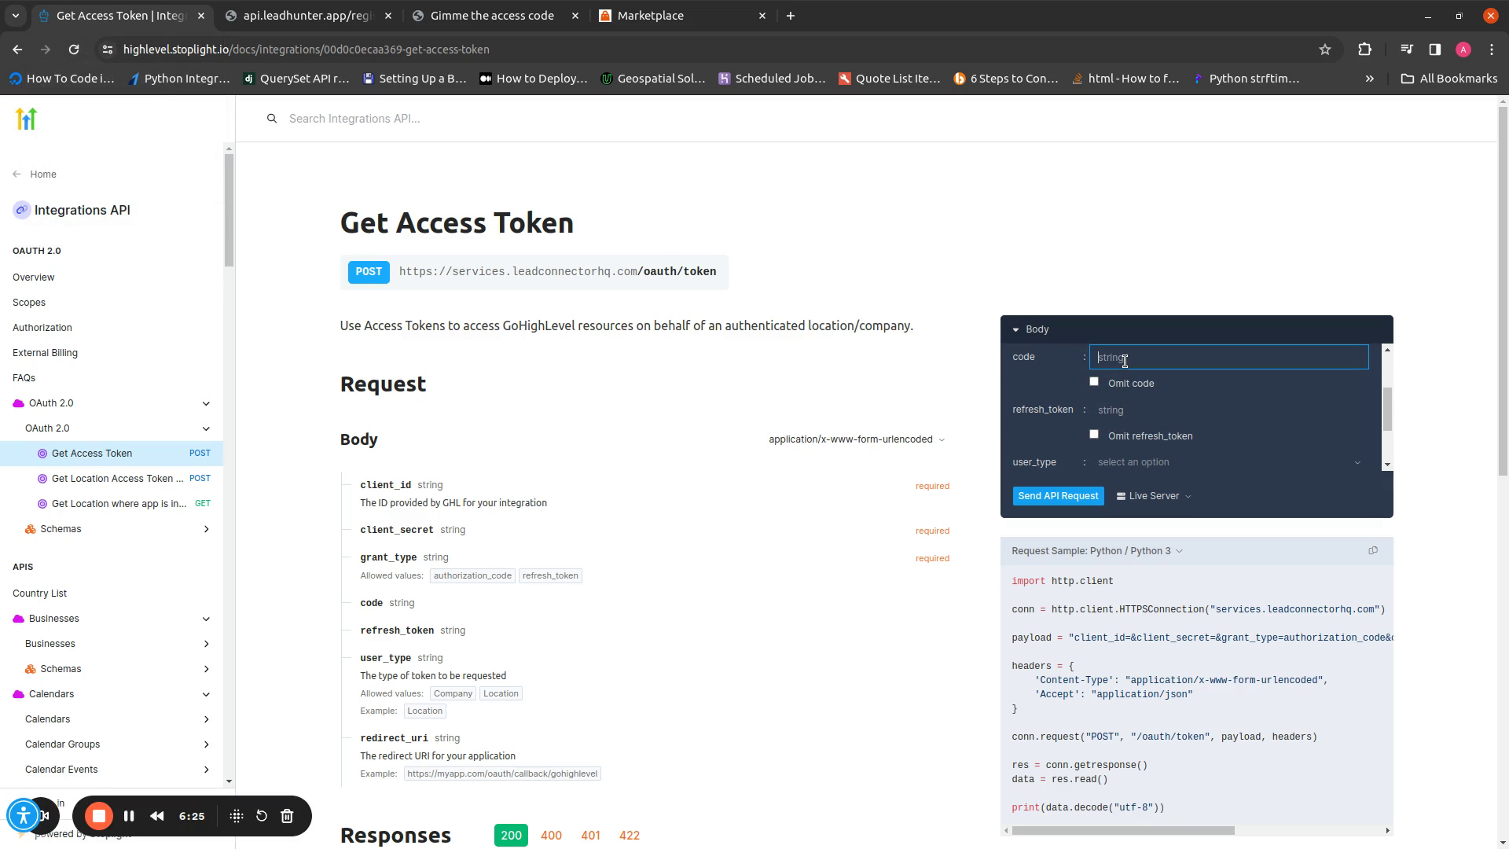
pyautogui.click(330, 17)
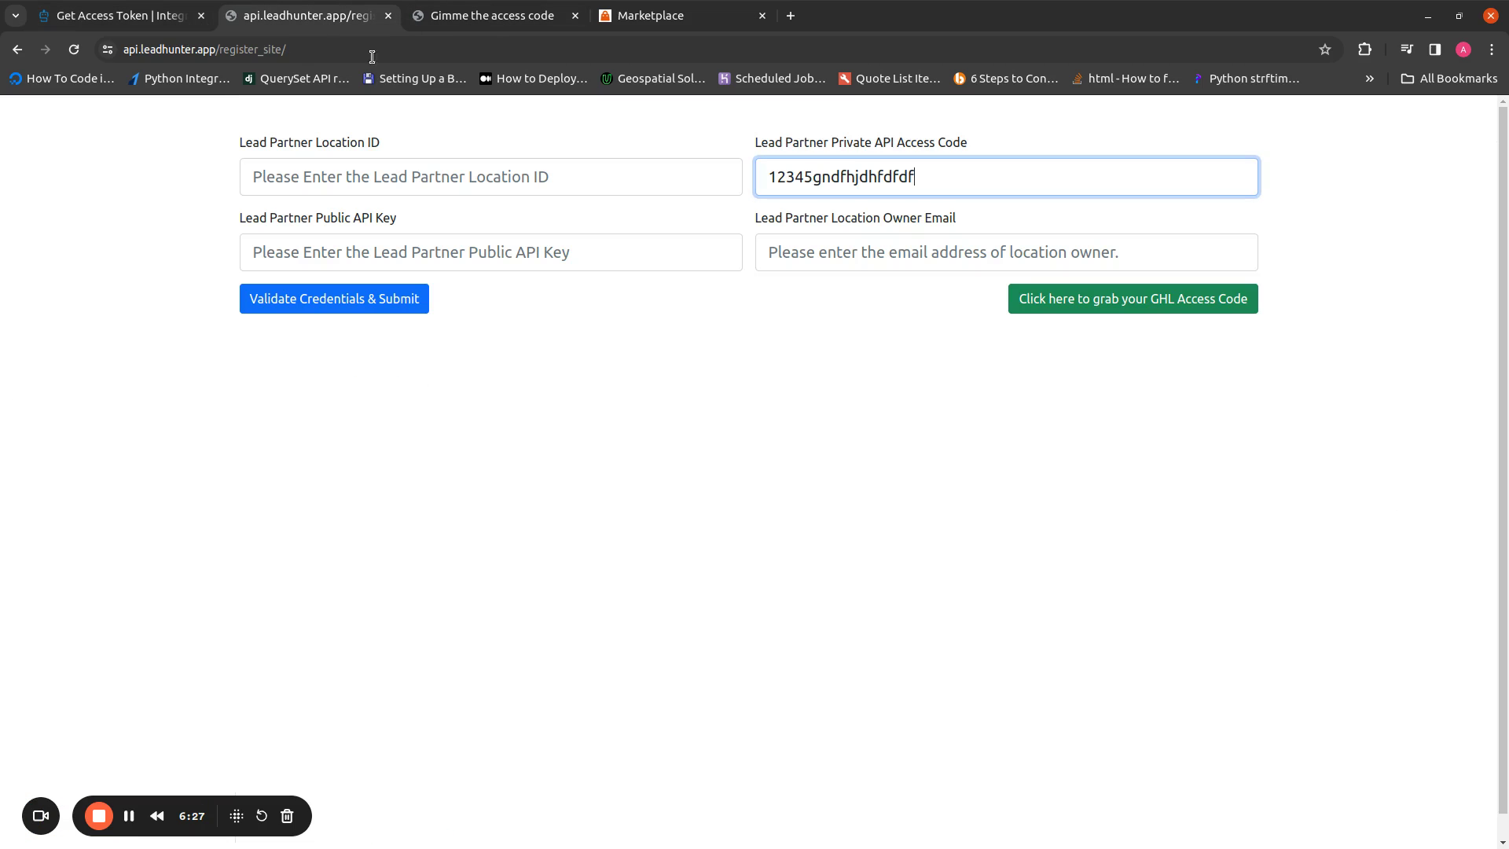
pyautogui.click(178, 10)
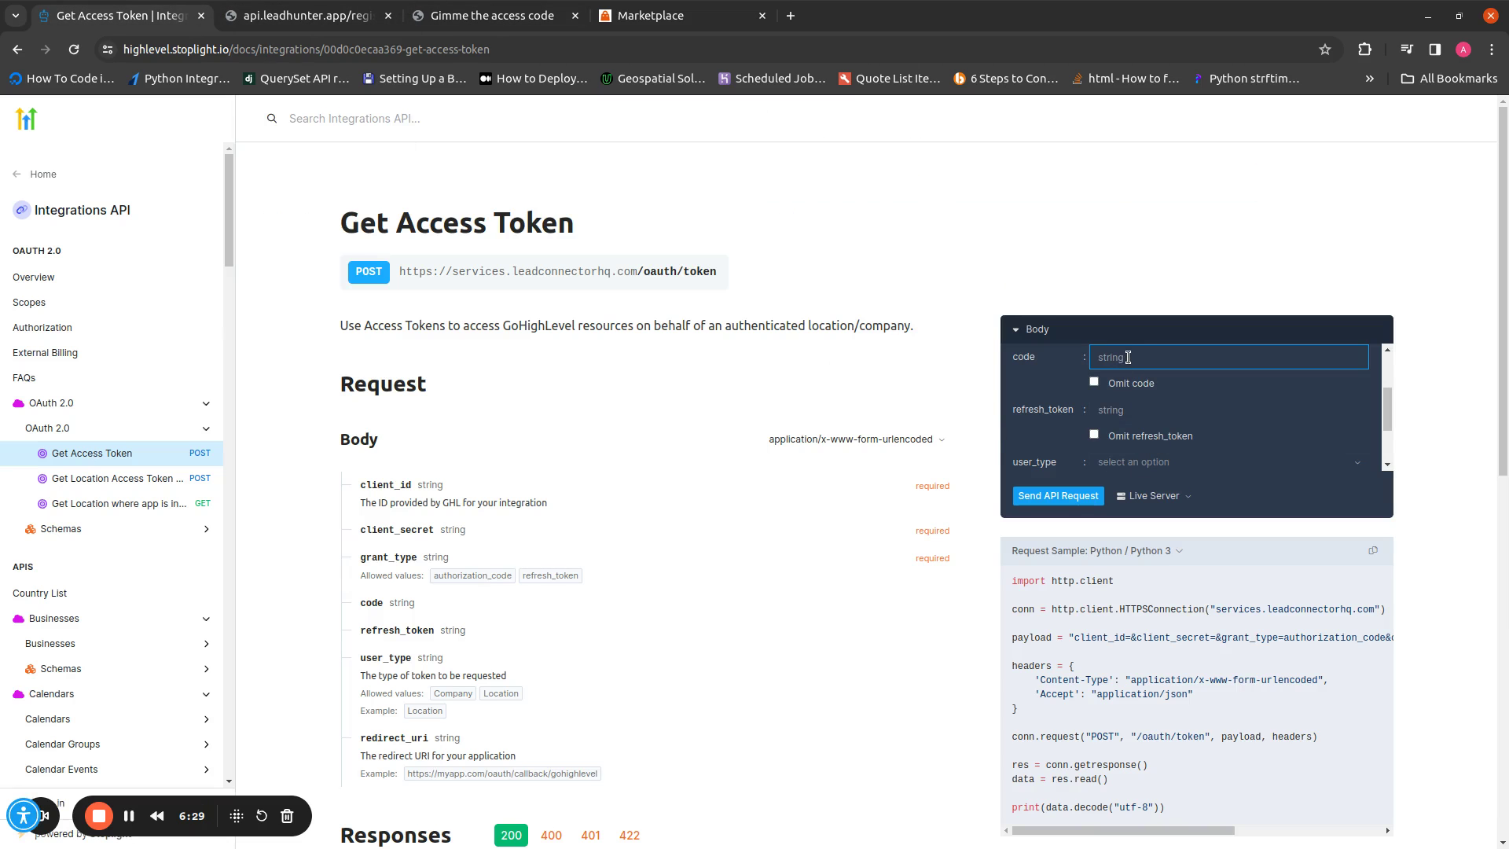
pyautogui.click(1094, 435)
pyautogui.scroll(-1, 1091, 416)
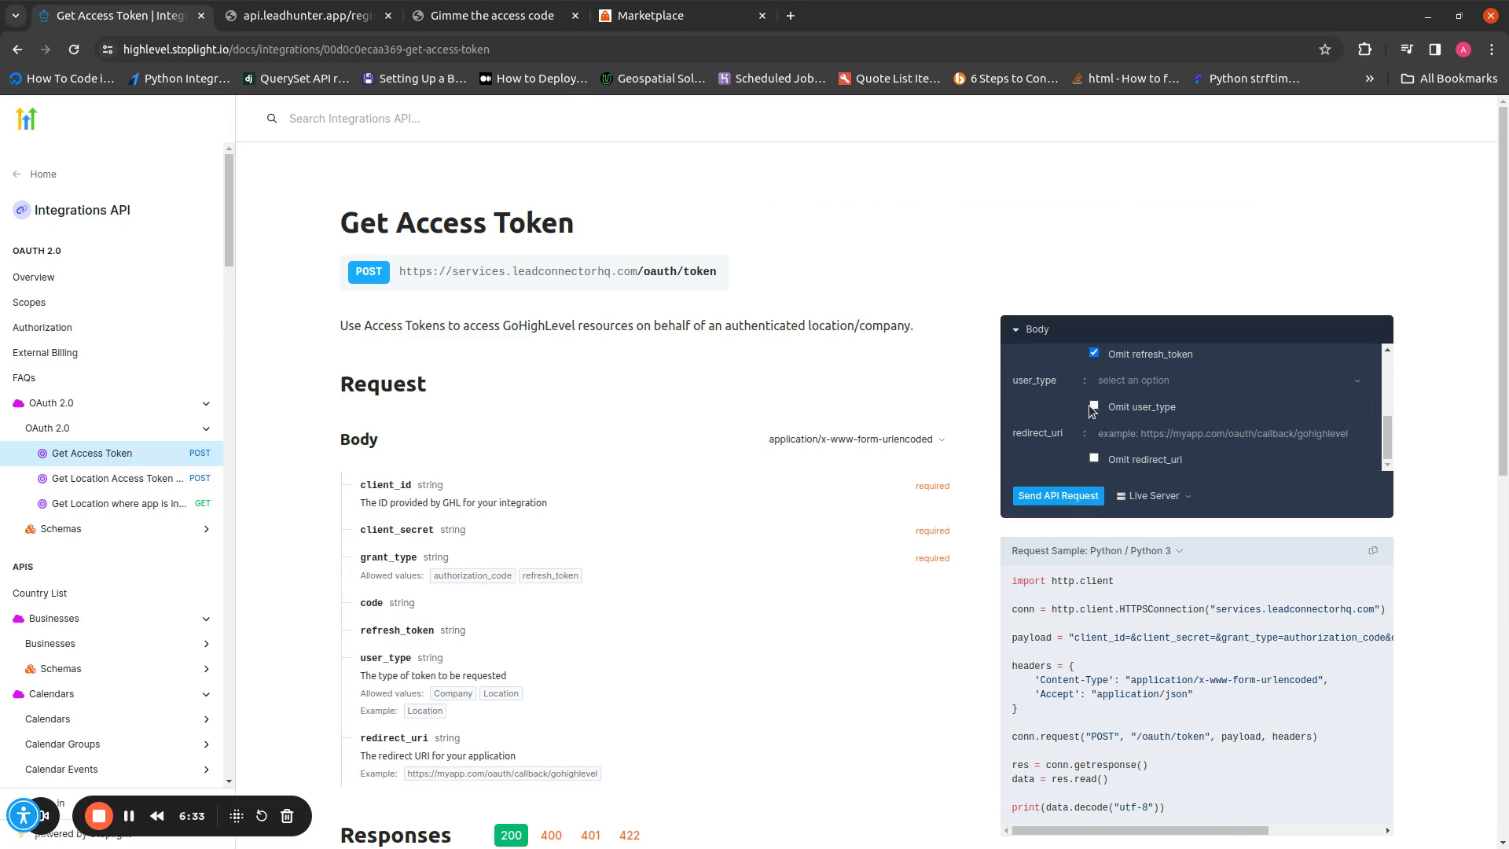
pyautogui.click(1093, 406)
pyautogui.click(1094, 459)
pyautogui.scroll(-1, 1149, 391)
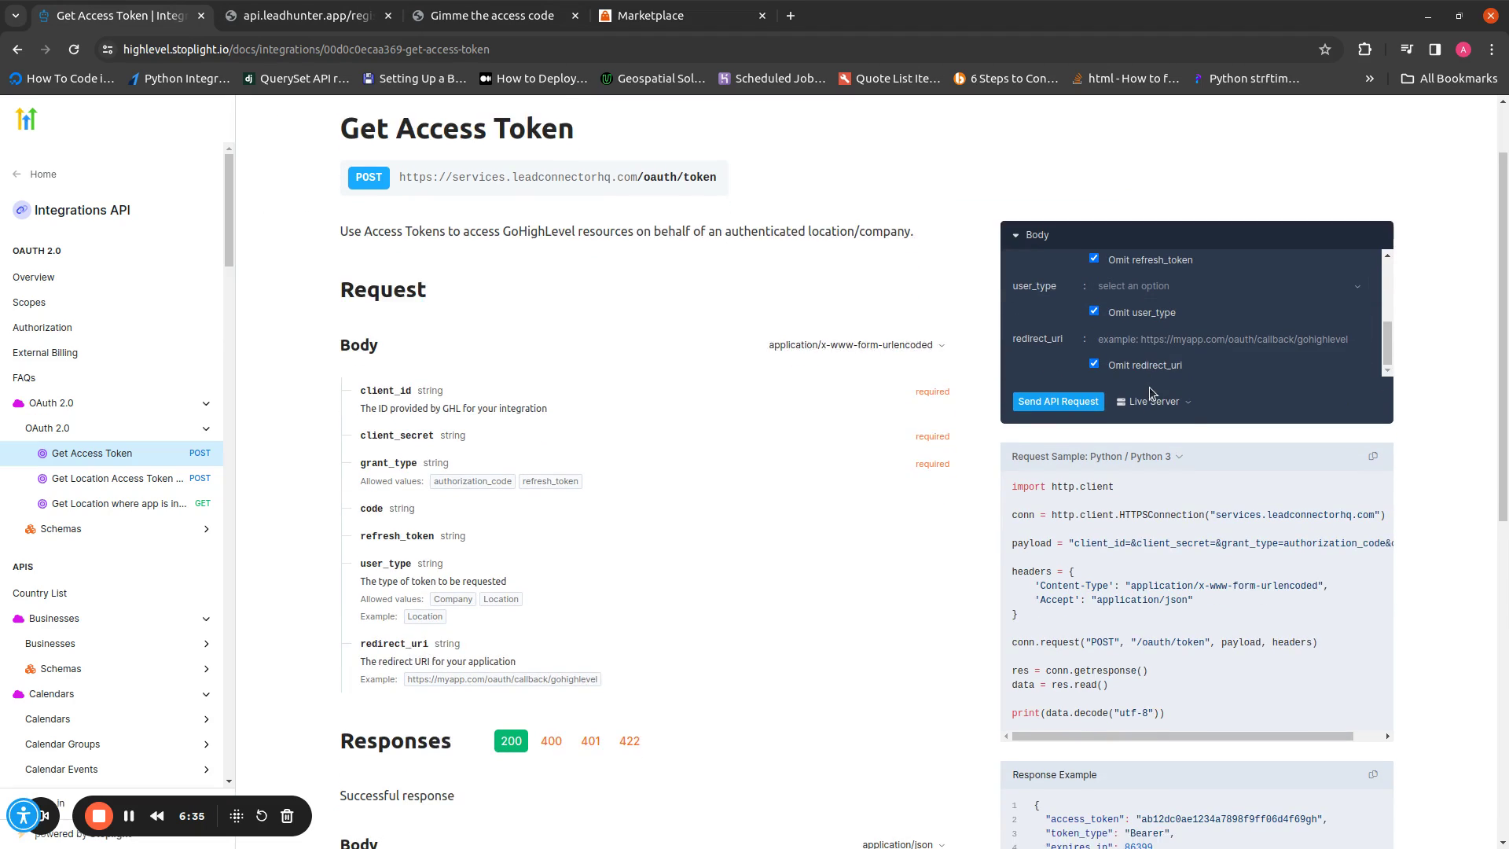
pyautogui.scroll(1, 839, 424)
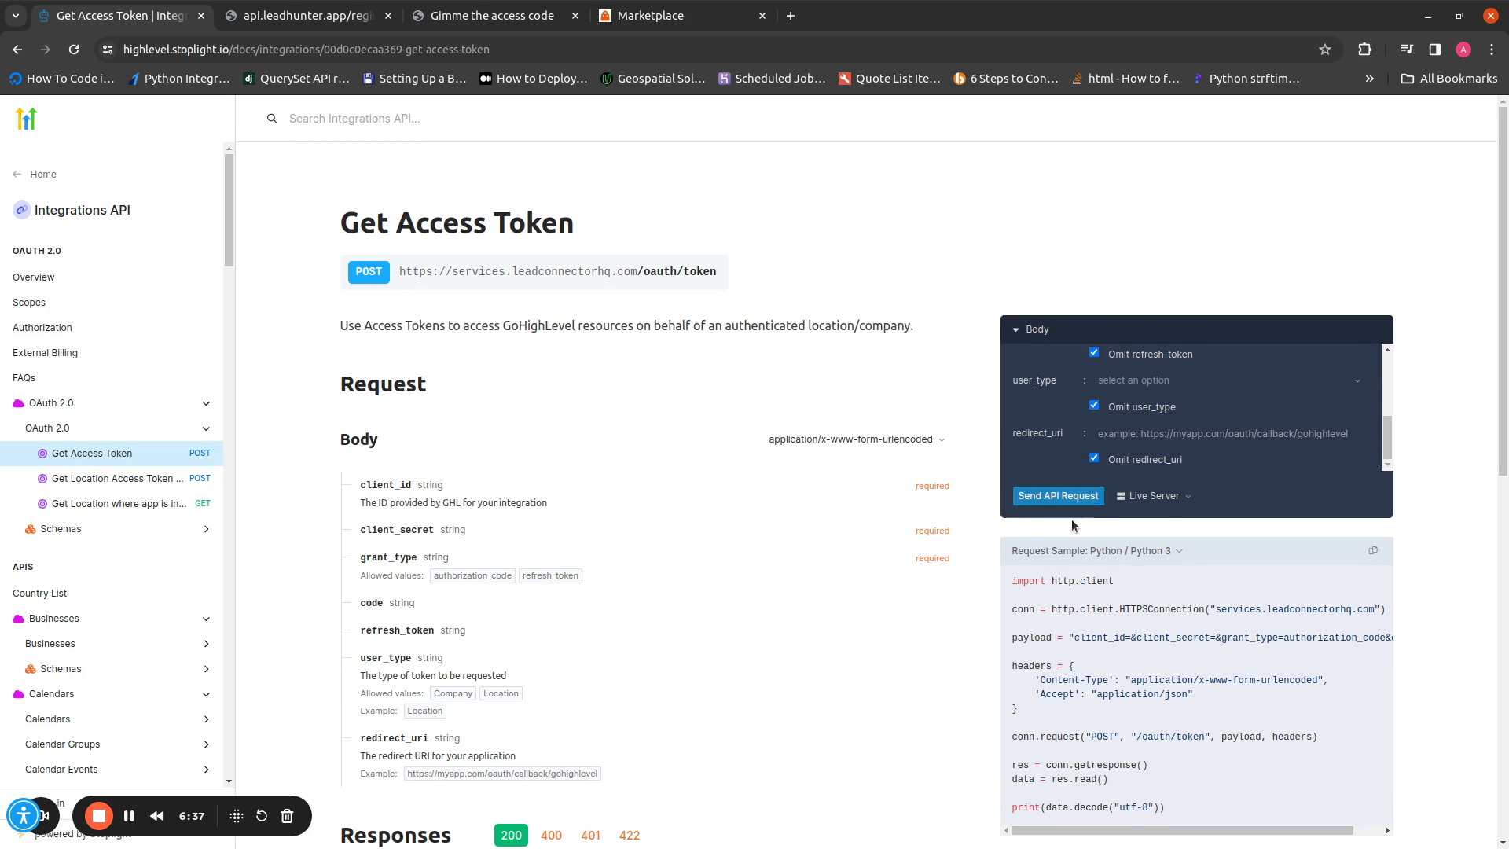
pyautogui.scroll(-4, 915, 421)
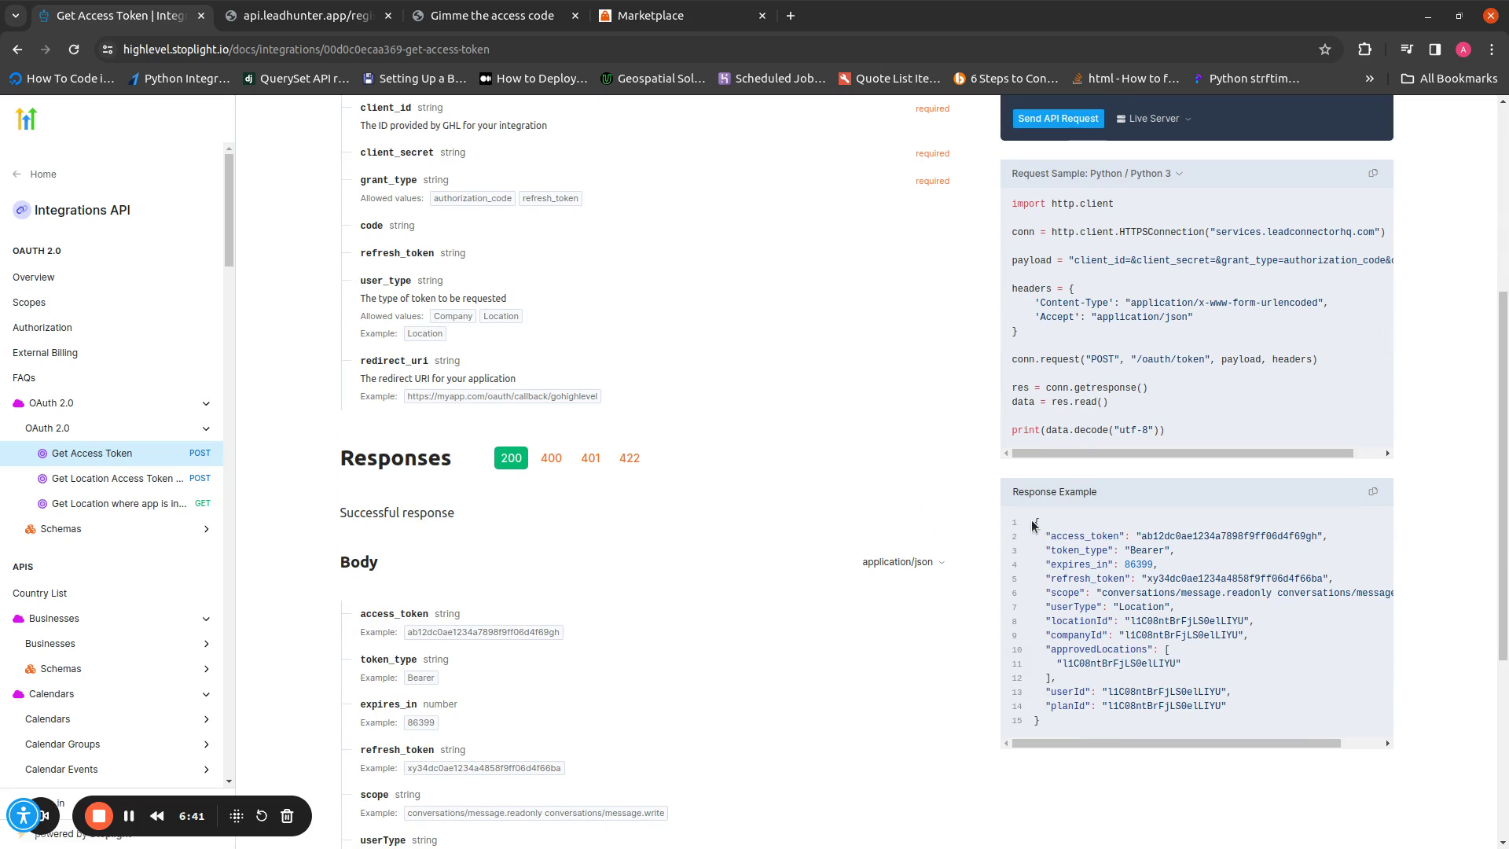
# Copy the example access_token value from the 200 response and select the refresh_token value
pyautogui.moveTo(1042, 721); pyautogui.dragTo(1041, 525)
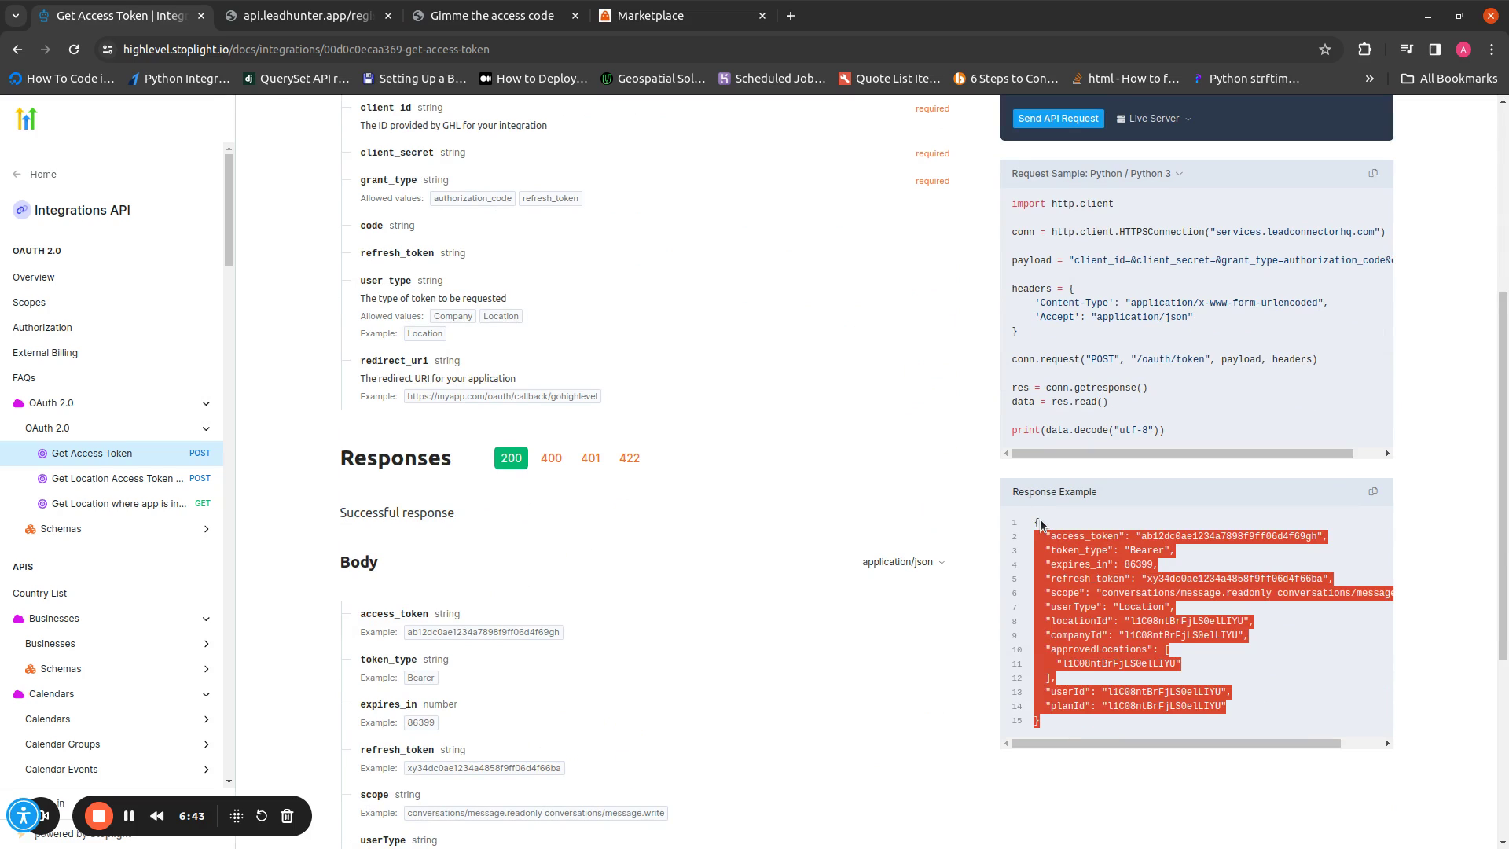
pyautogui.click(1041, 525)
pyautogui.doubleClick(1180, 538)
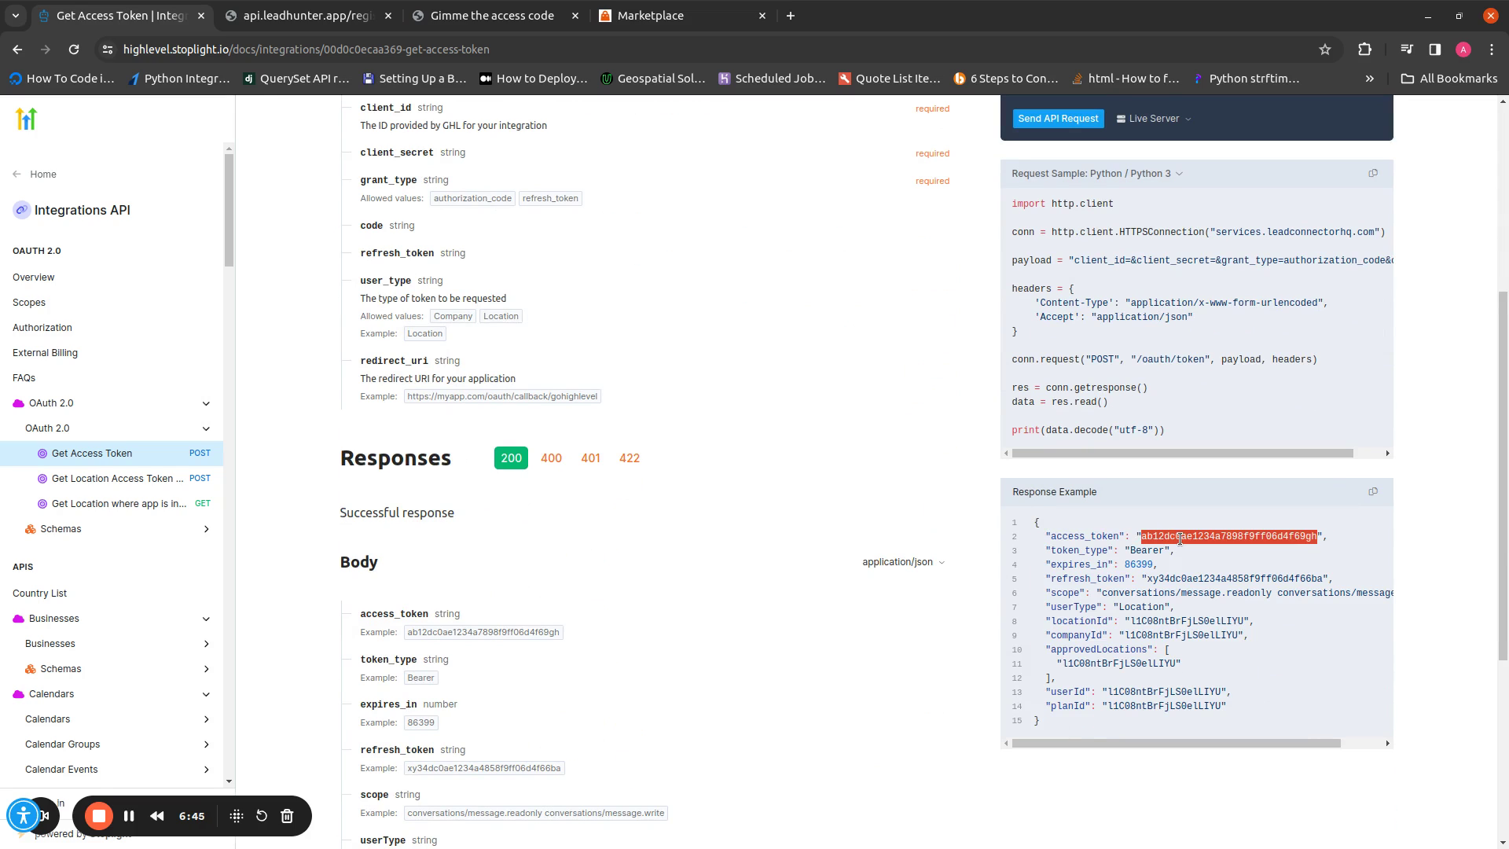
pyautogui.rightClick(1180, 538)
pyautogui.click(1152, 558)
pyautogui.doubleClick(1167, 579)
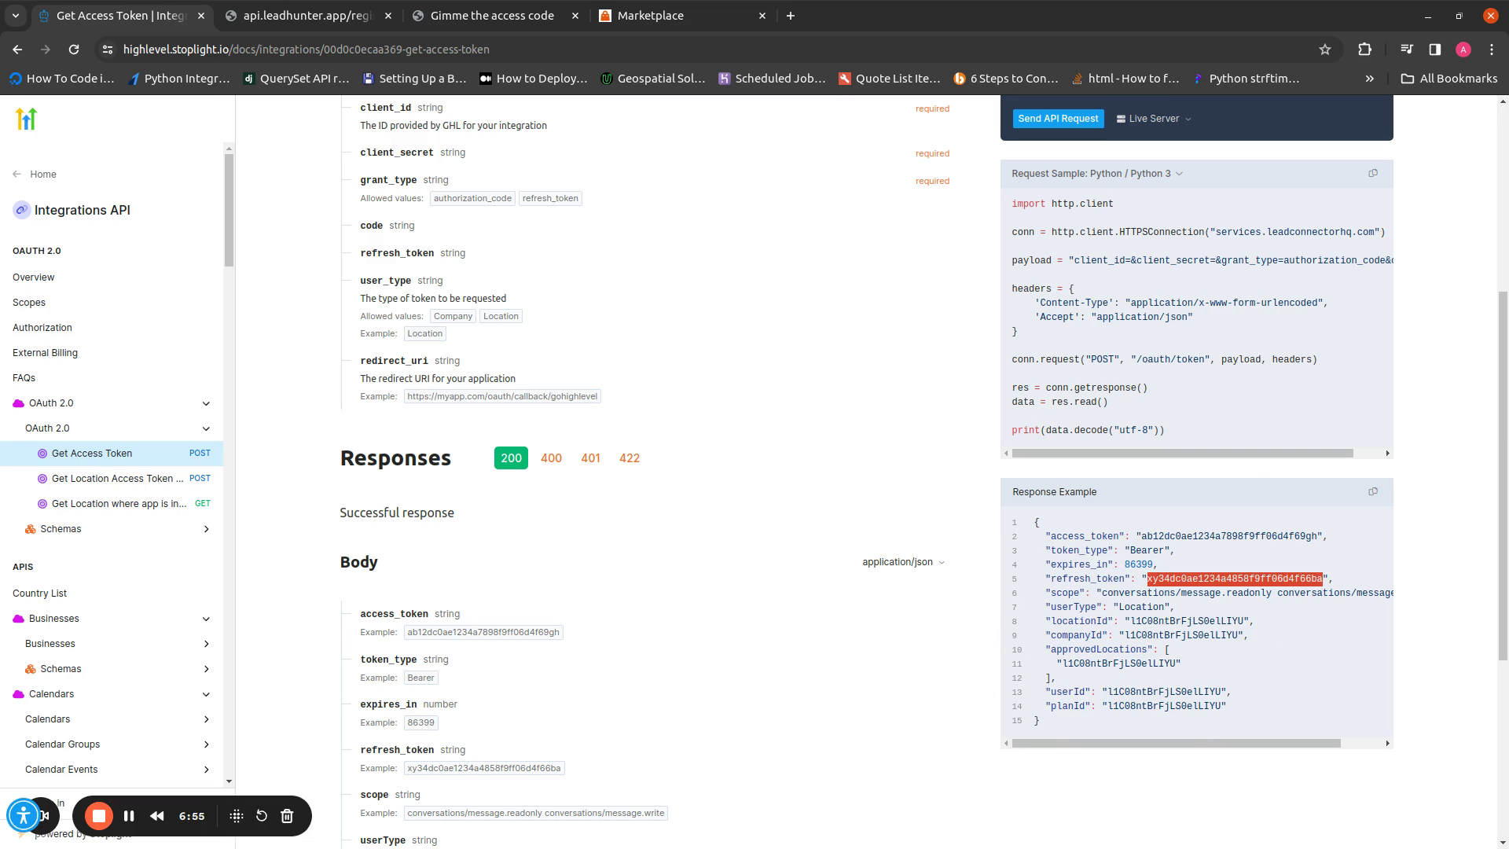
pyautogui.hotkey('alt', 'Tab')
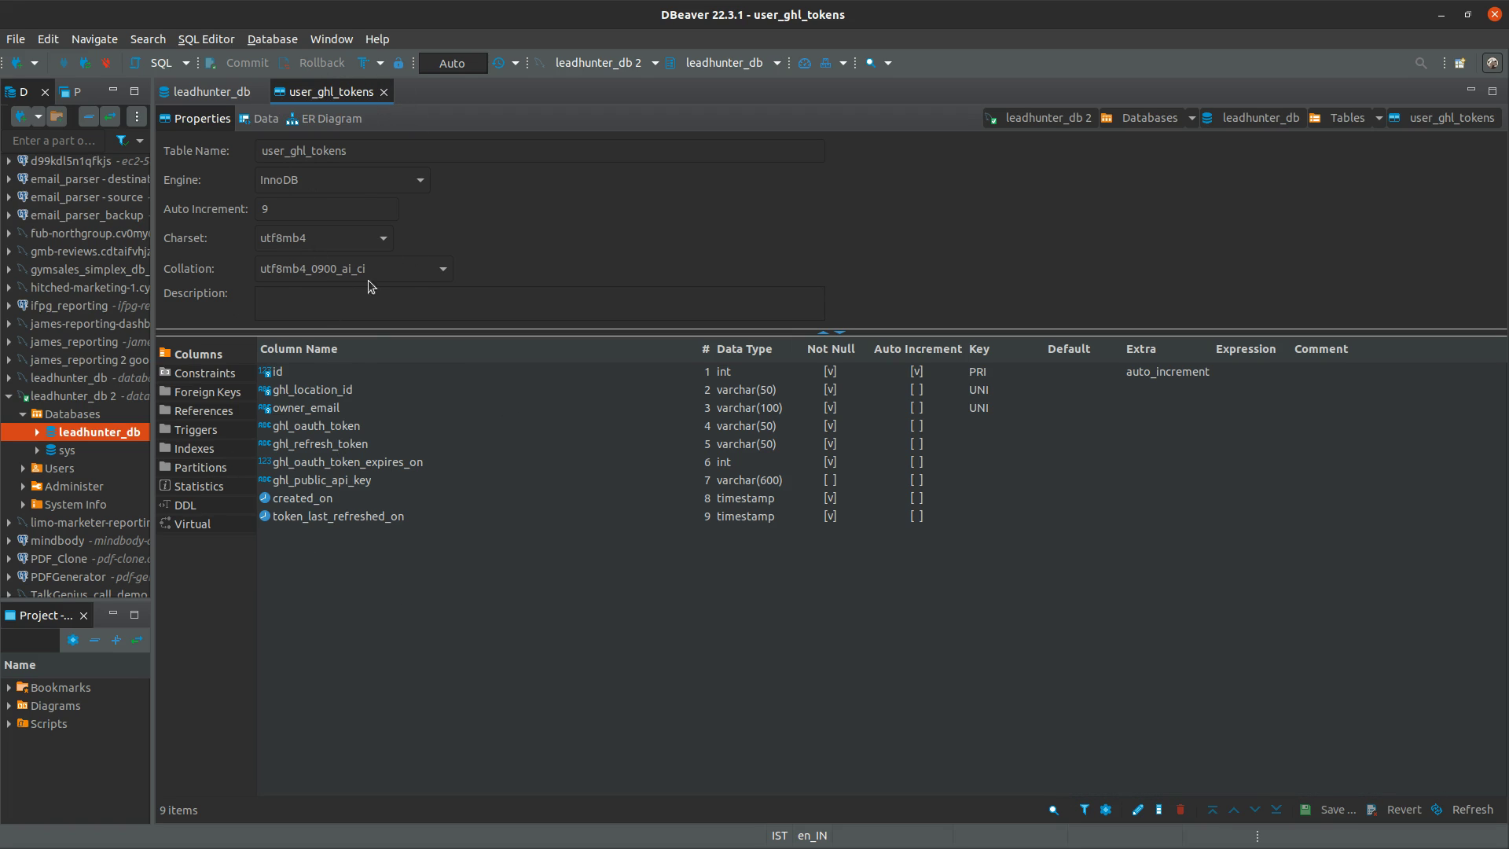
# Go over the ghl_location_id, ghl_oauth_token, ghl_refresh_token and ghl_oauth_token_expires_on column definitions
pyautogui.click(319, 392)
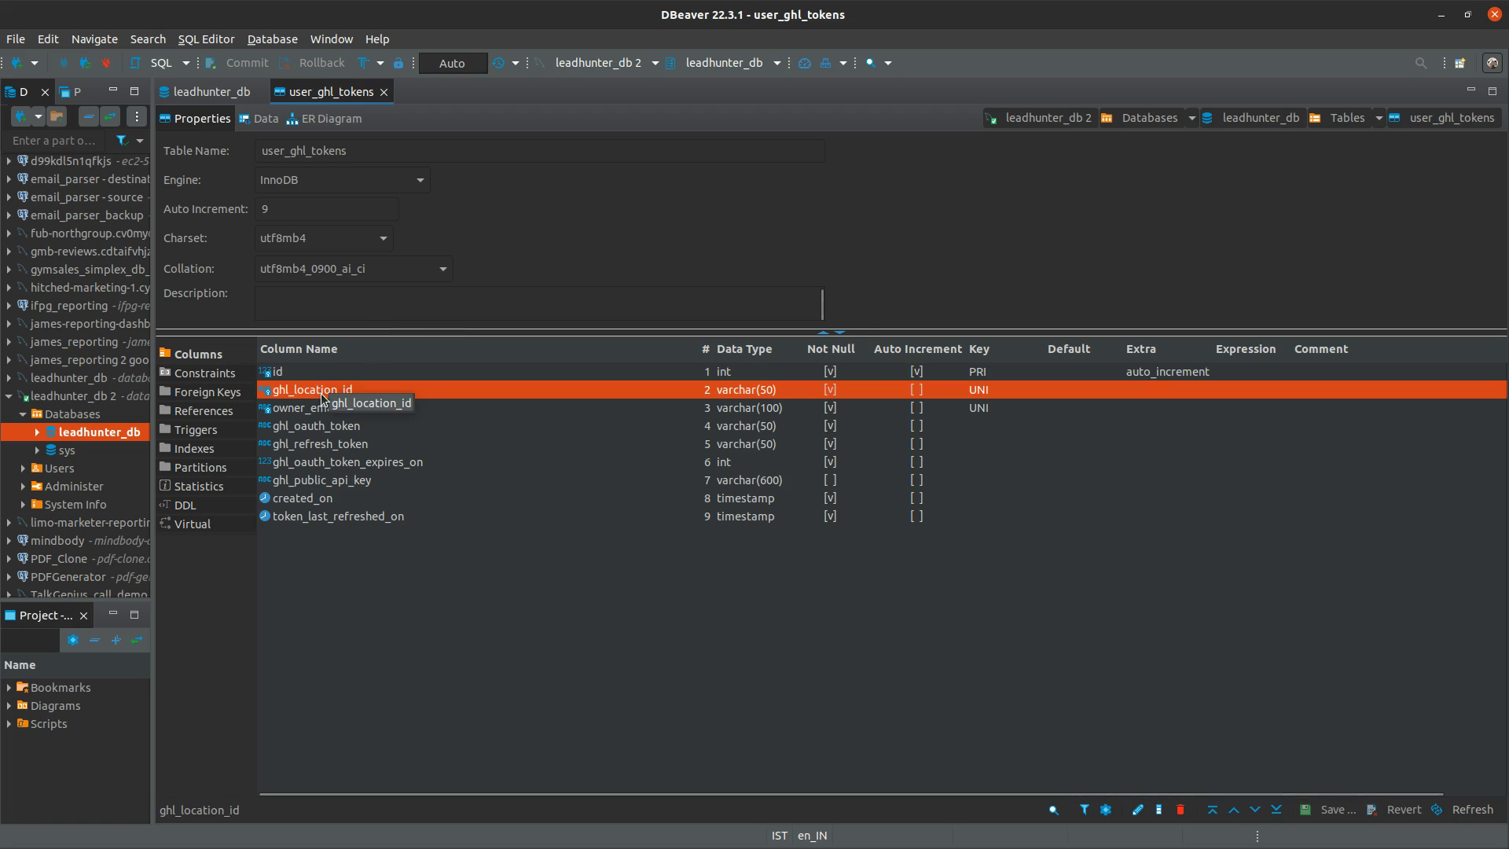
pyautogui.click(328, 427)
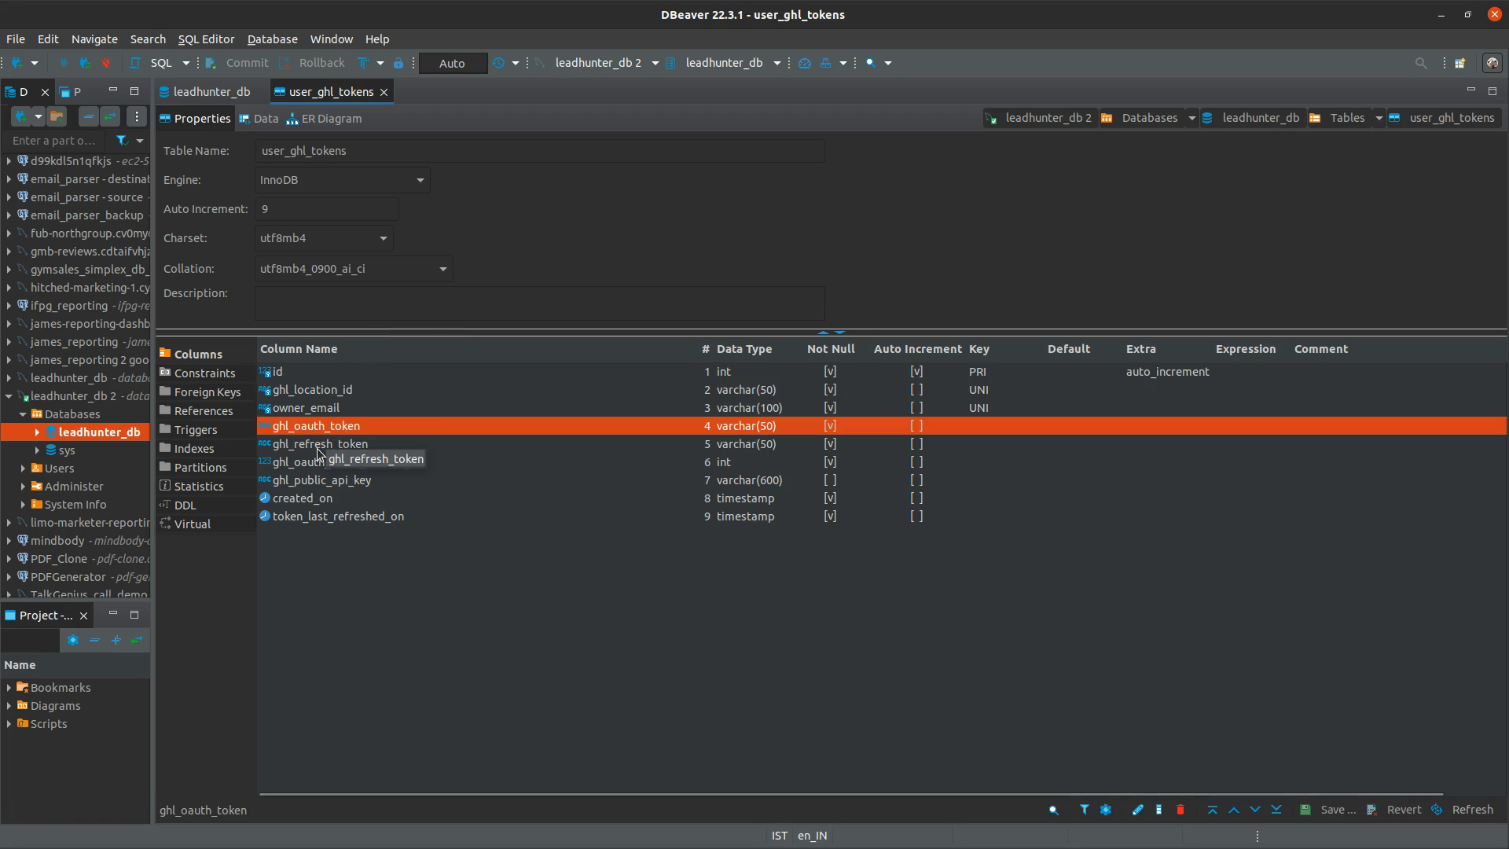
pyautogui.click(318, 450)
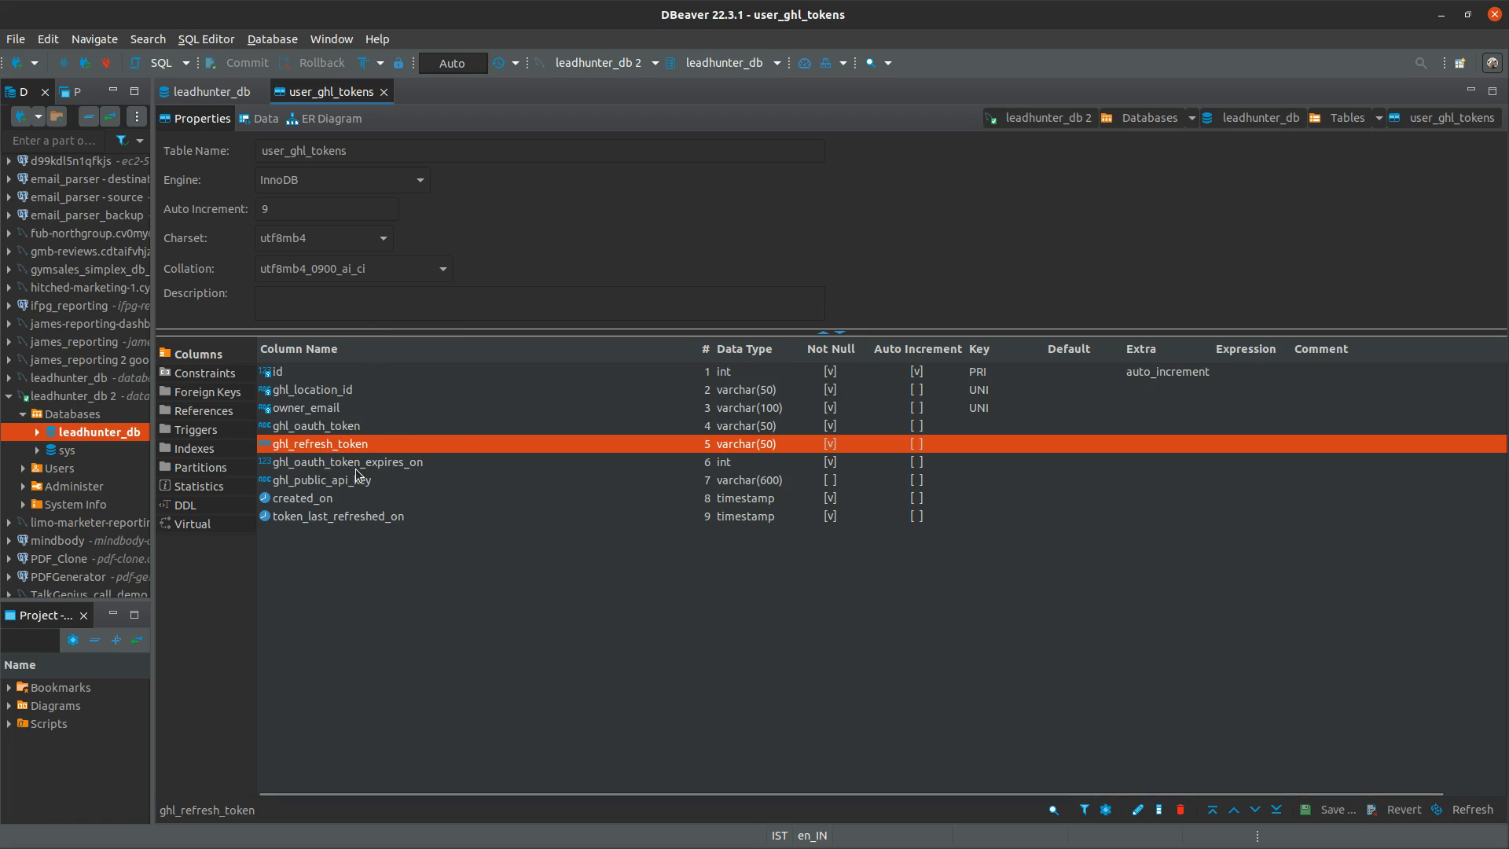
pyautogui.click(355, 467)
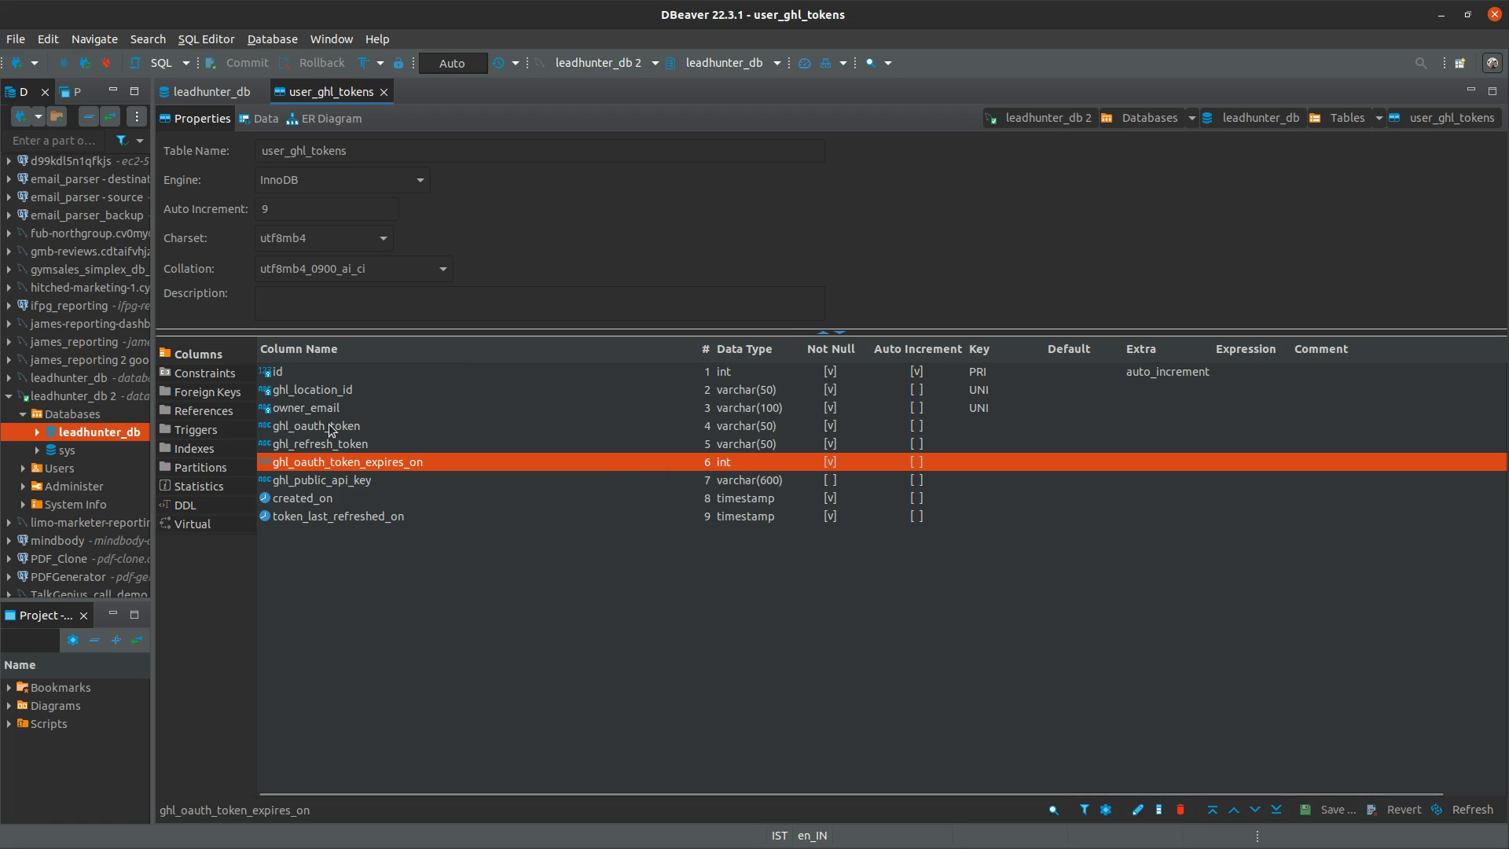
pyautogui.click(354, 426)
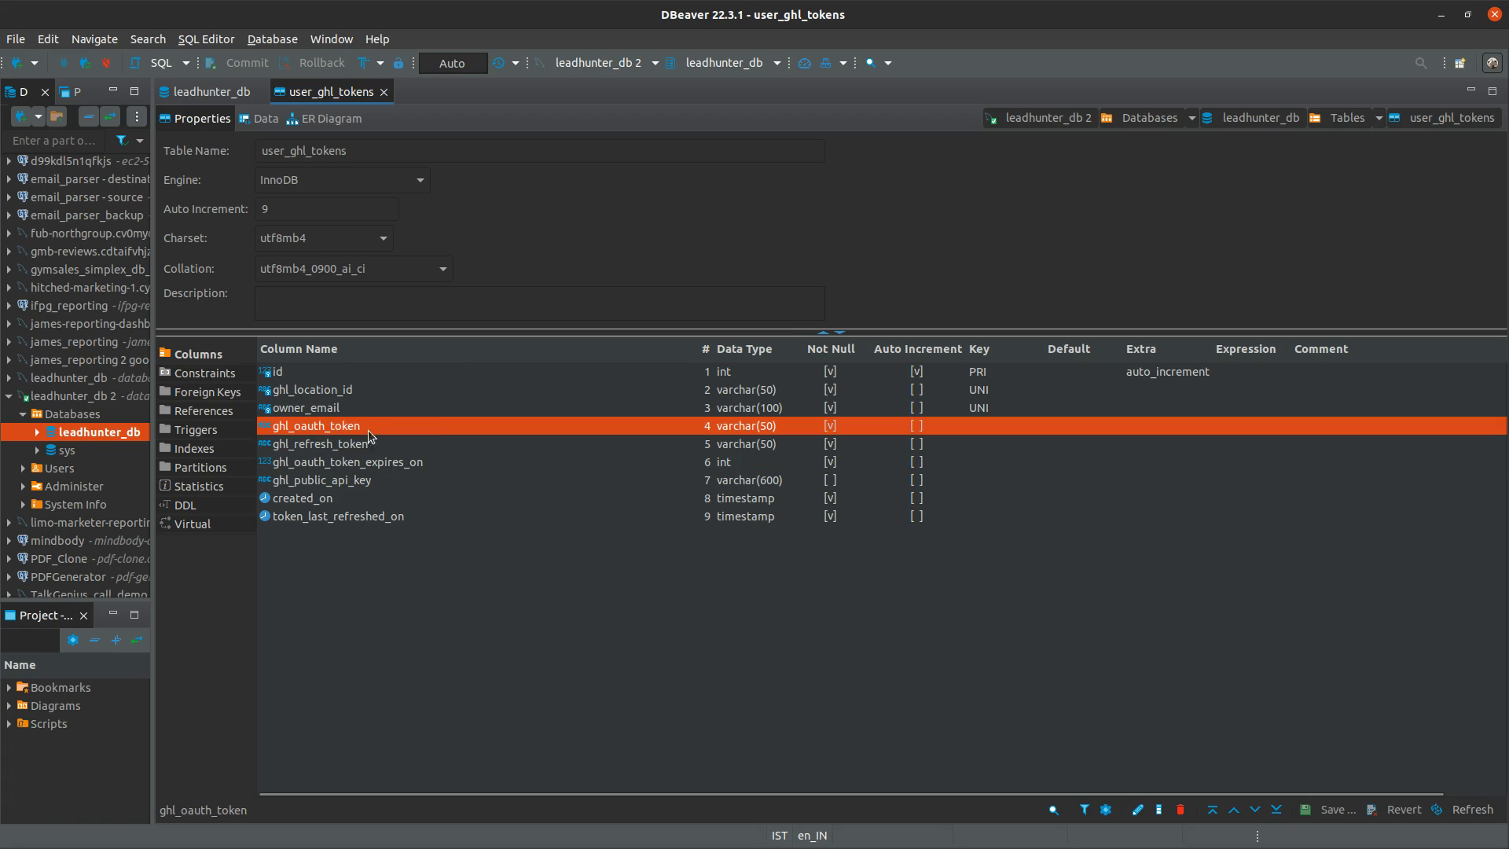
pyautogui.click(324, 445)
pyautogui.click(328, 429)
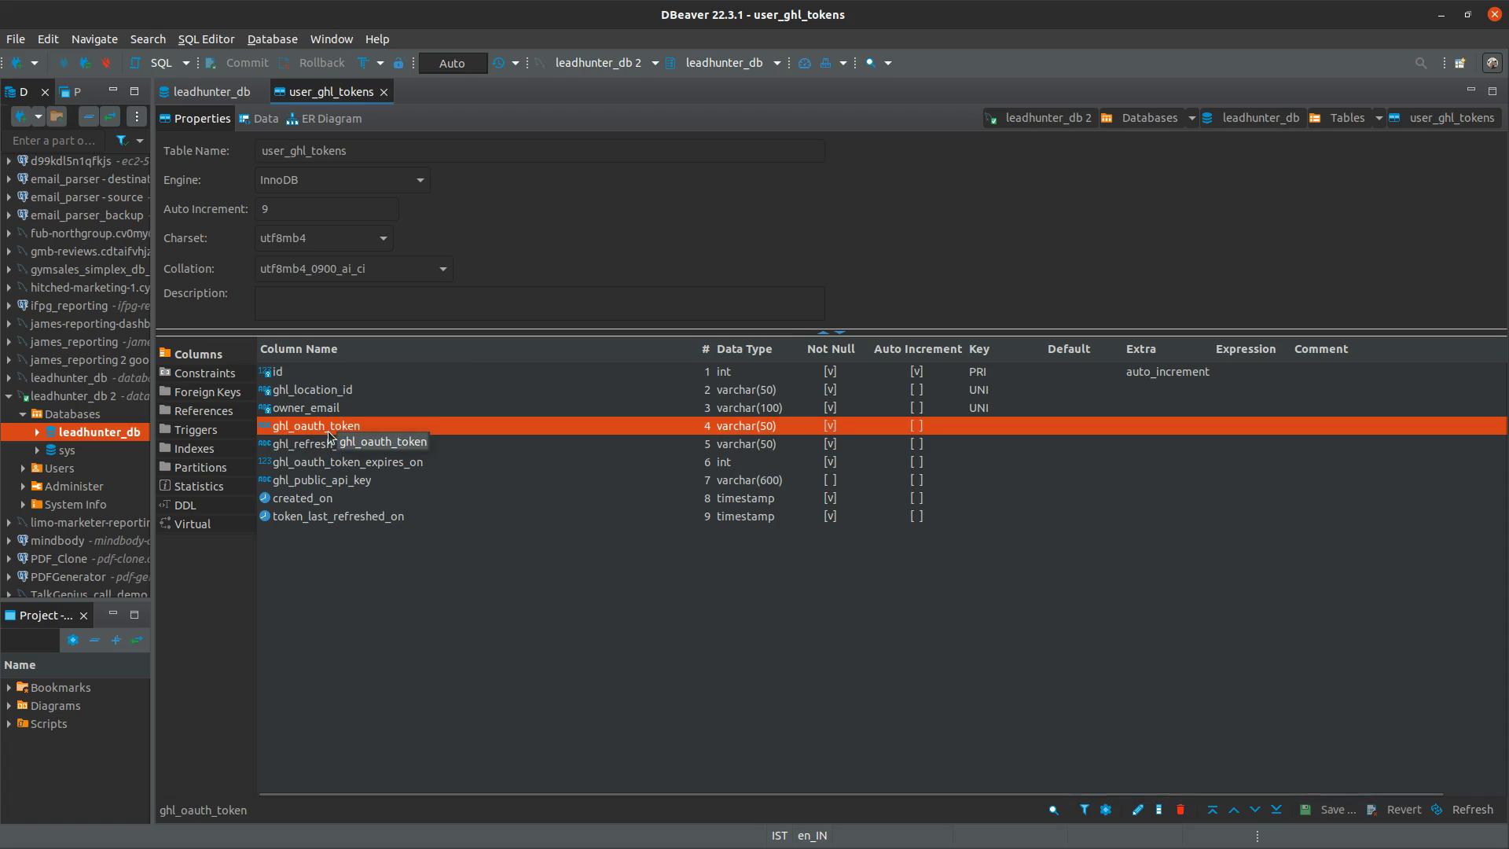
pyautogui.click(323, 466)
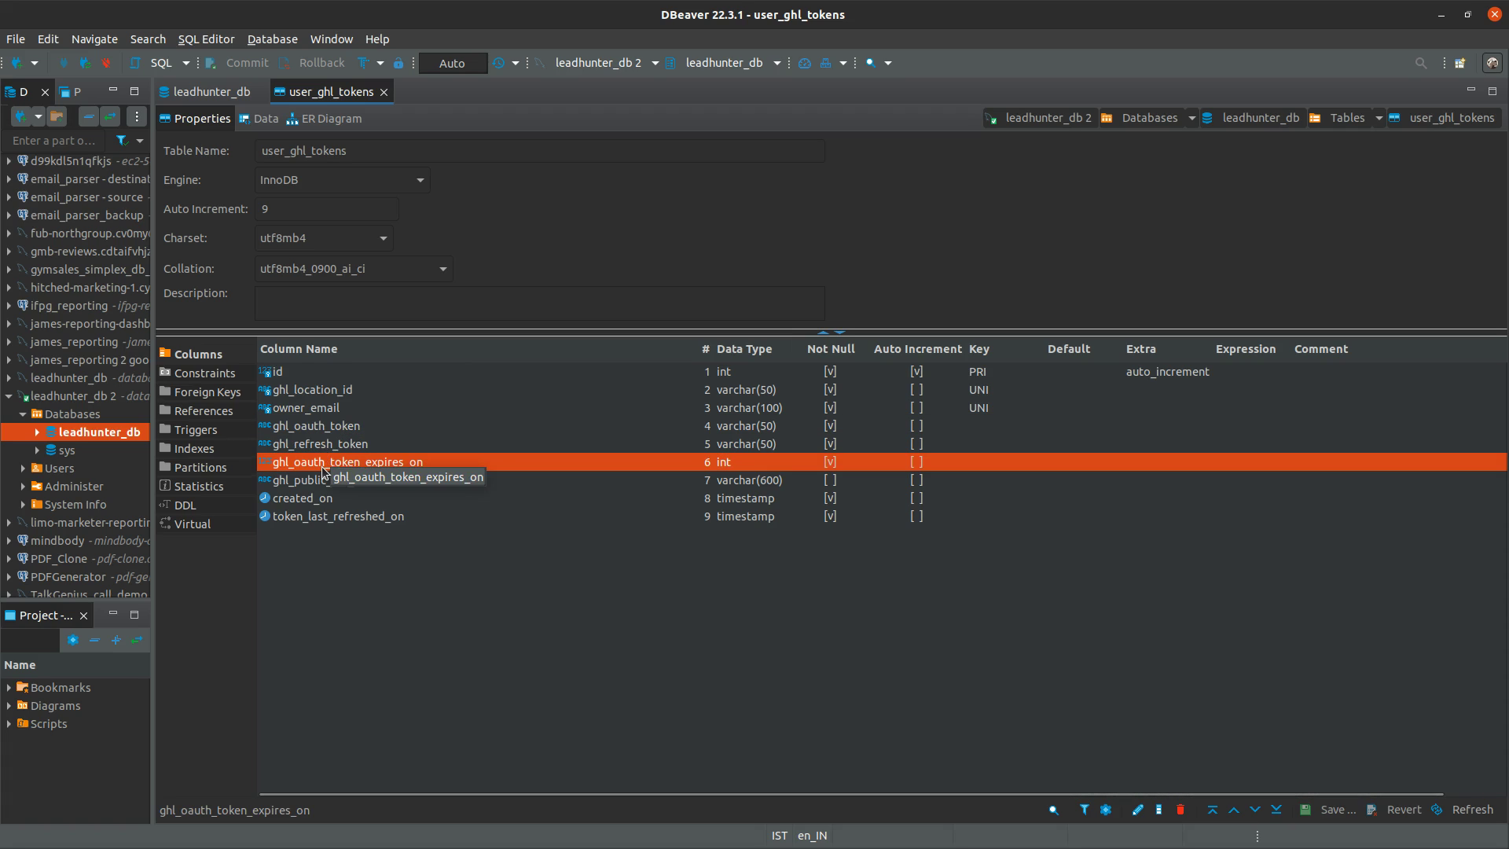
# Review ghl_public_api_key, created_on and token_last_refreshed_on, then revisit the location and token columns
pyautogui.click(309, 483)
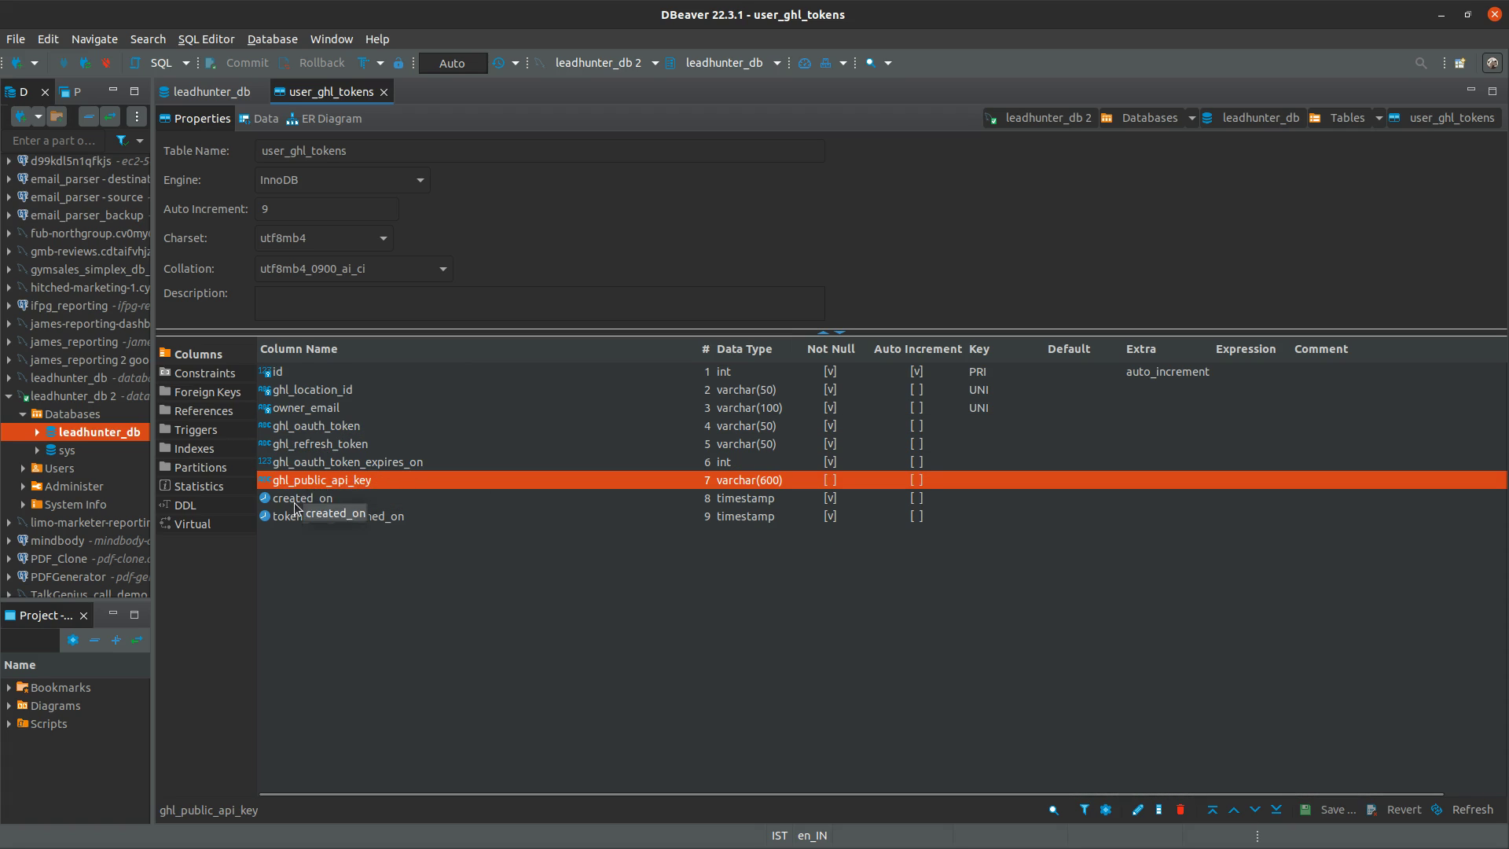
pyautogui.click(303, 498)
pyautogui.click(301, 517)
pyautogui.click(298, 503)
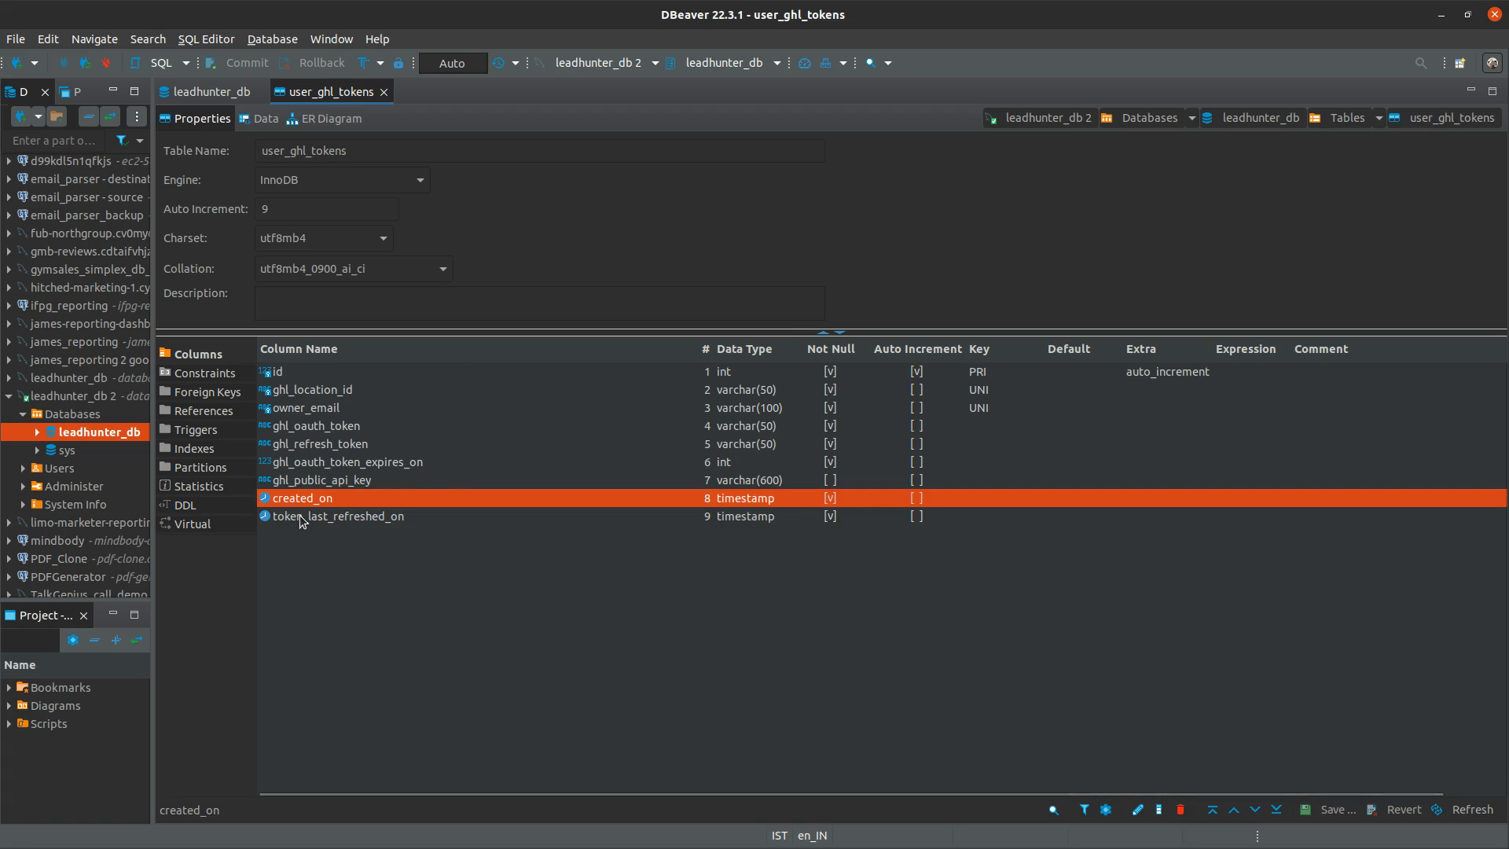
pyautogui.click(300, 515)
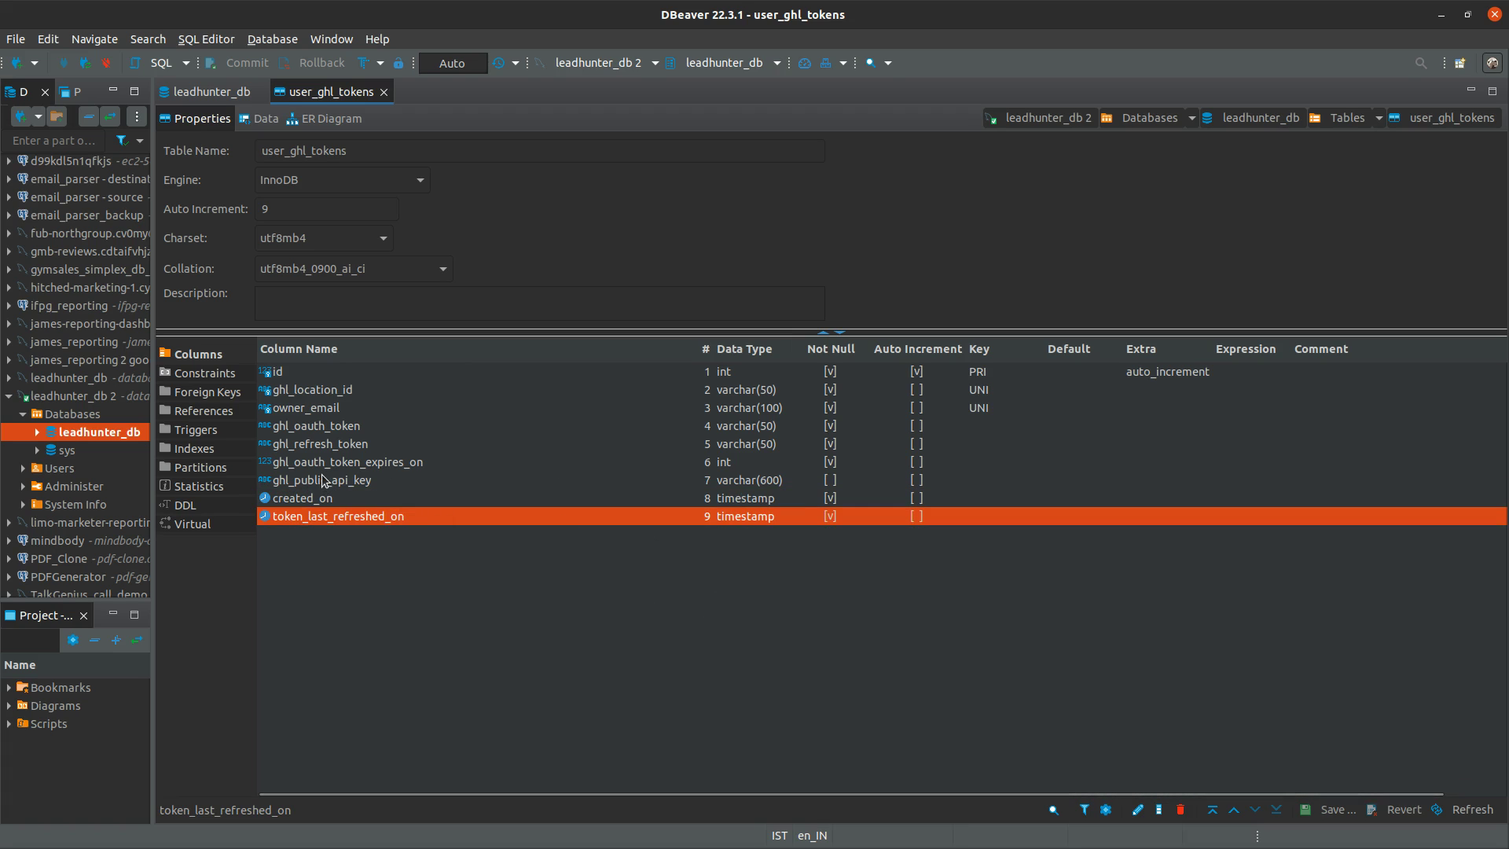
pyautogui.click(307, 390)
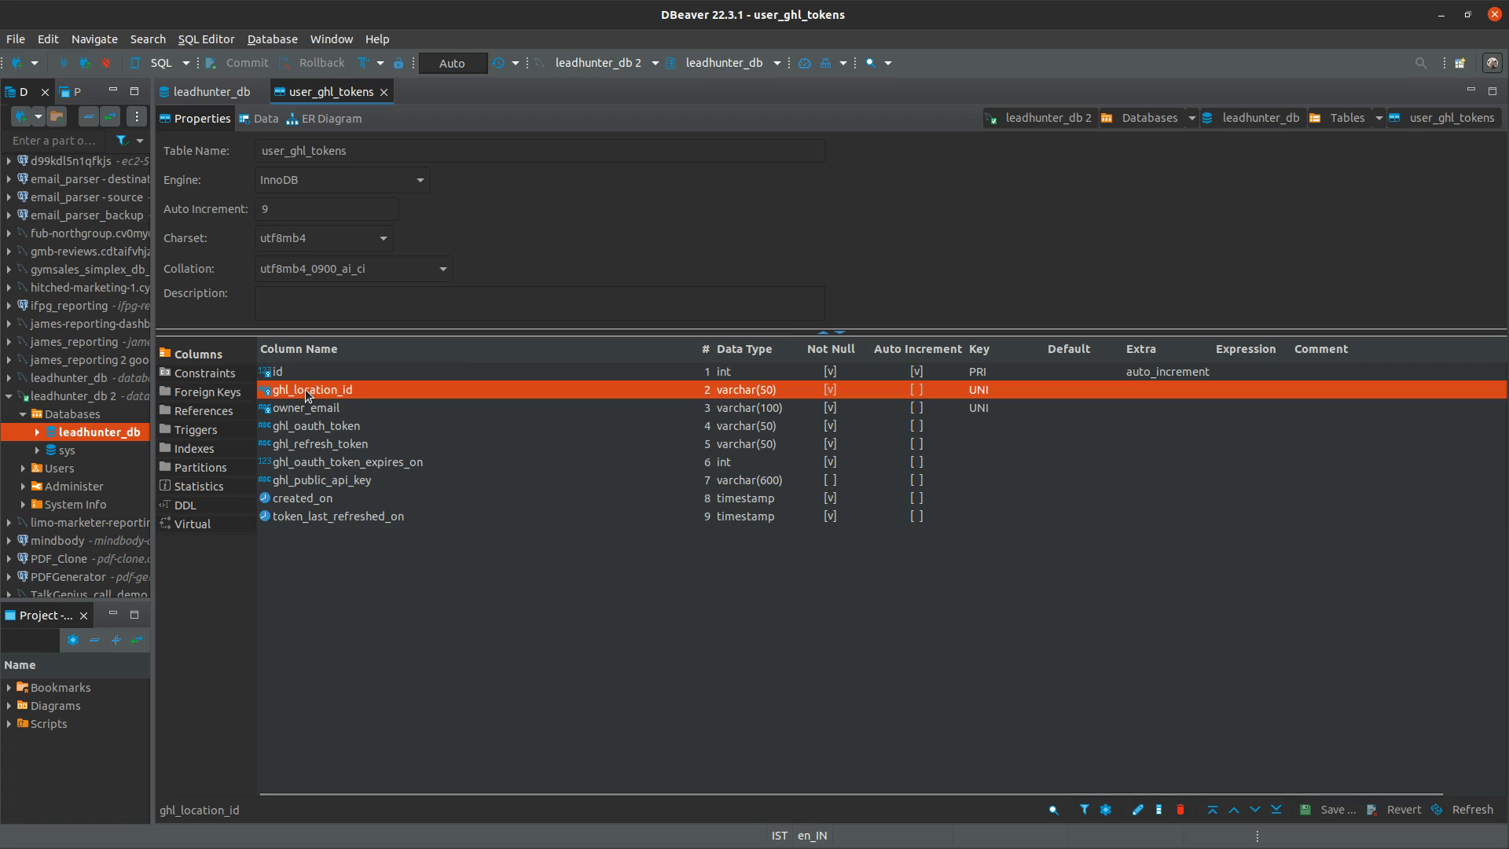
pyautogui.click(318, 431)
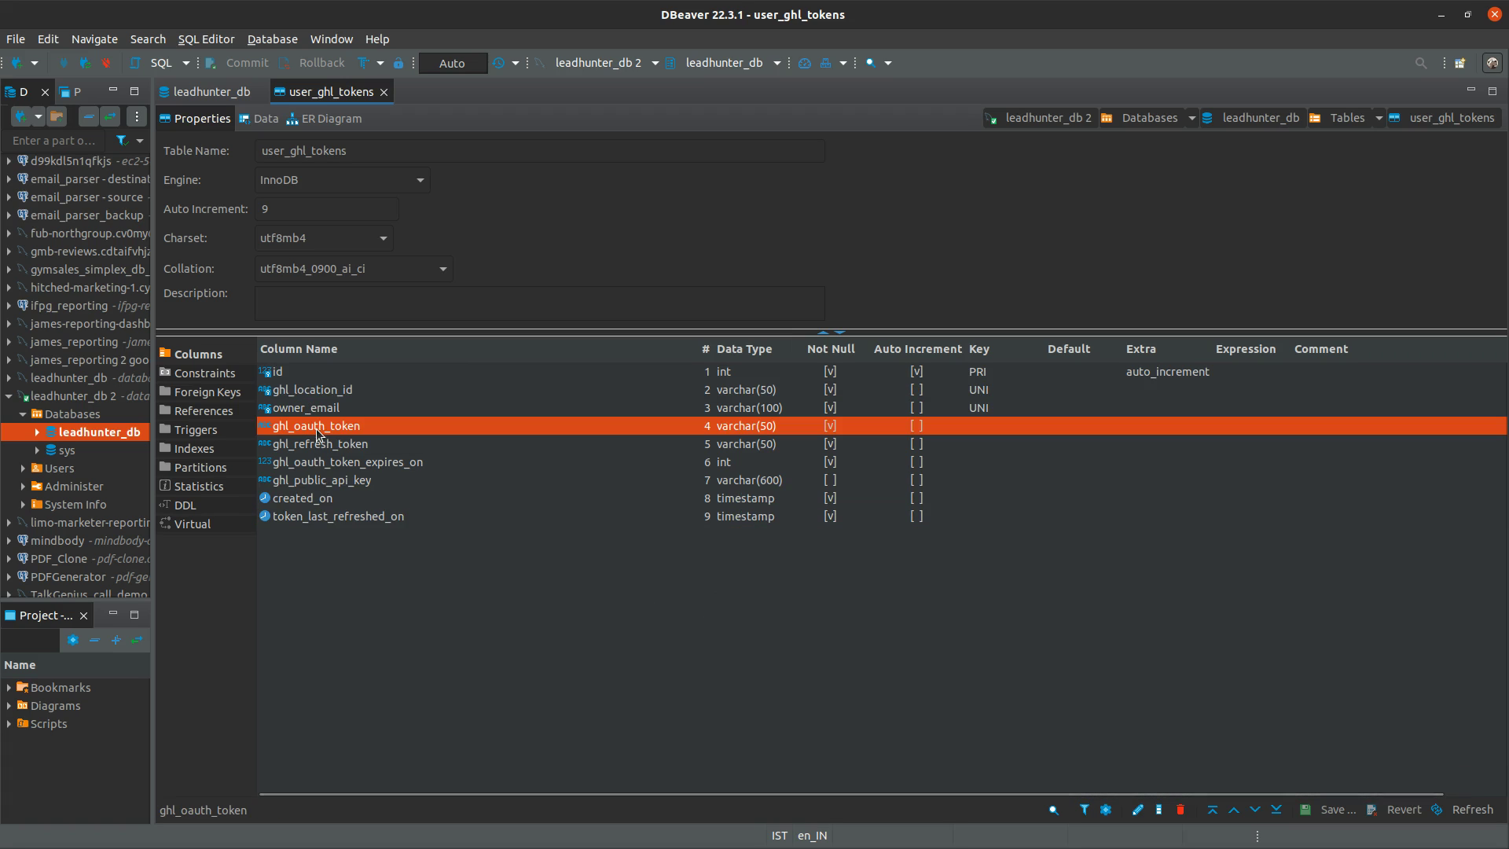
pyautogui.click(319, 445)
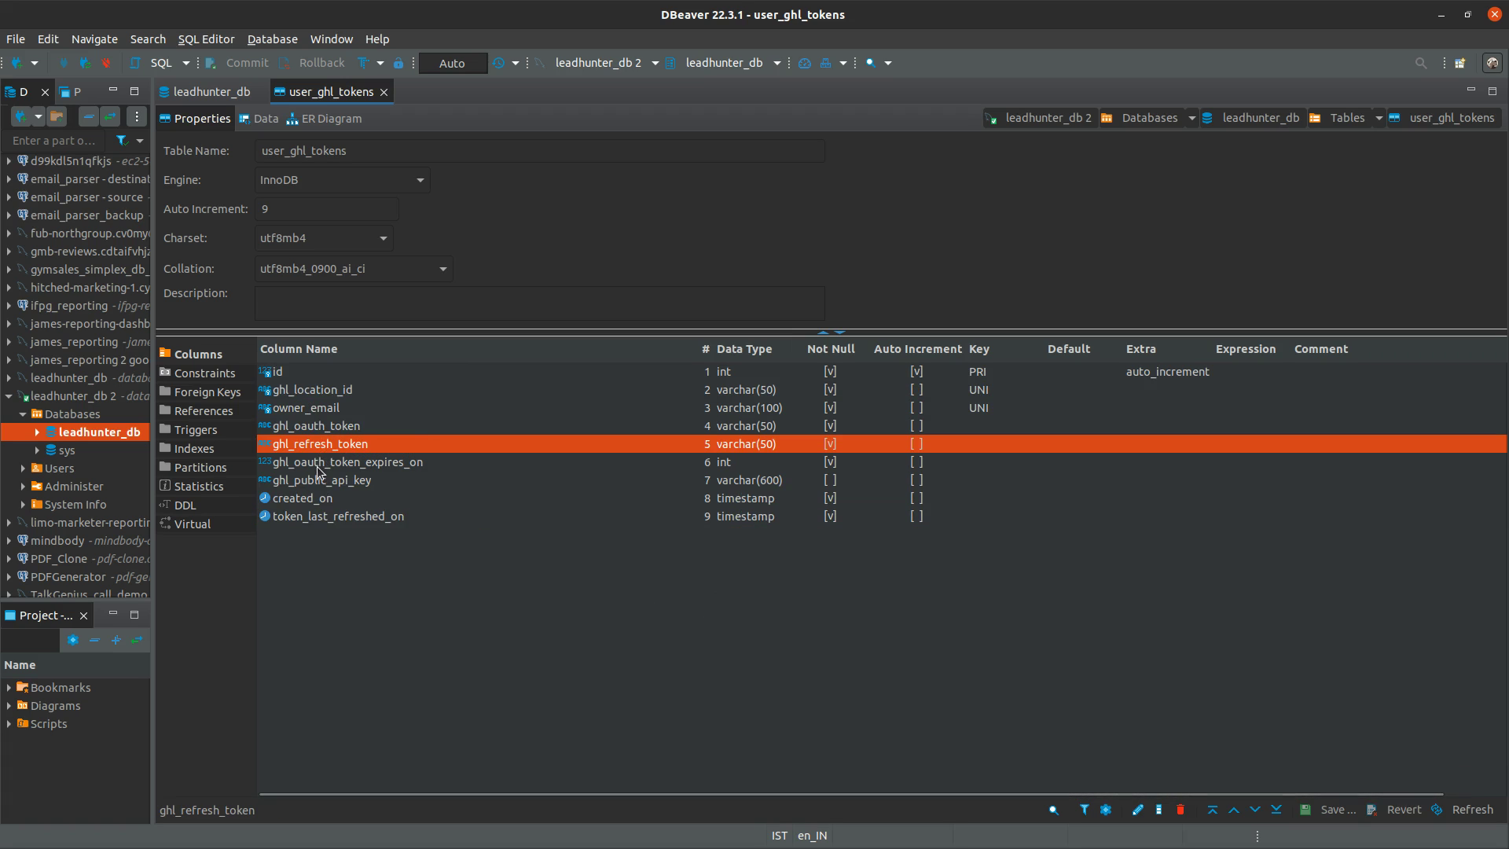
pyautogui.click(318, 464)
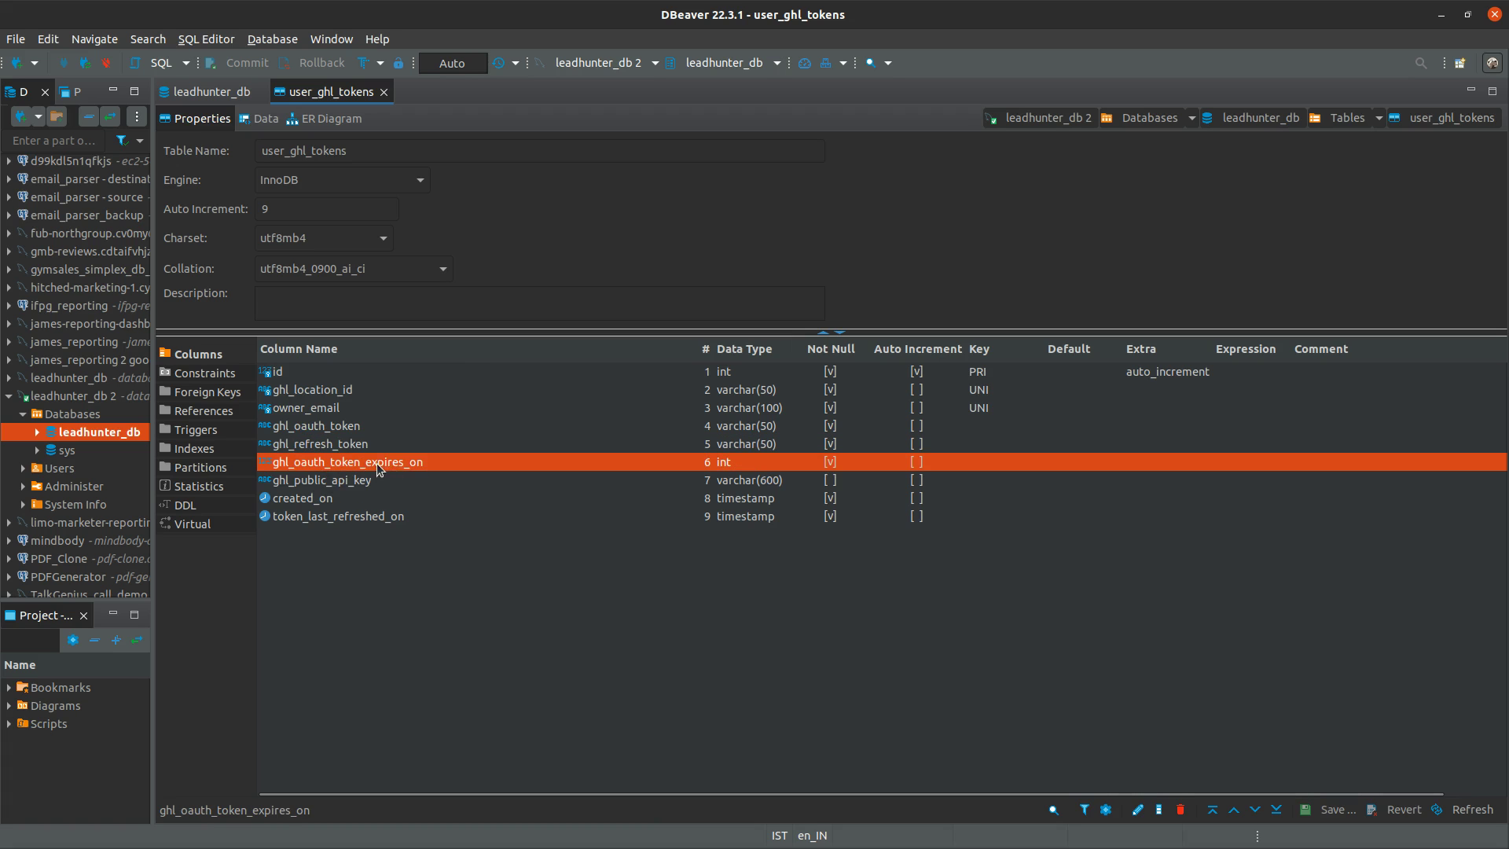
# Show row 1's location id, oauth token and refresh token values, then return to the ghl_oauth_token column
pyautogui.click(260, 119)
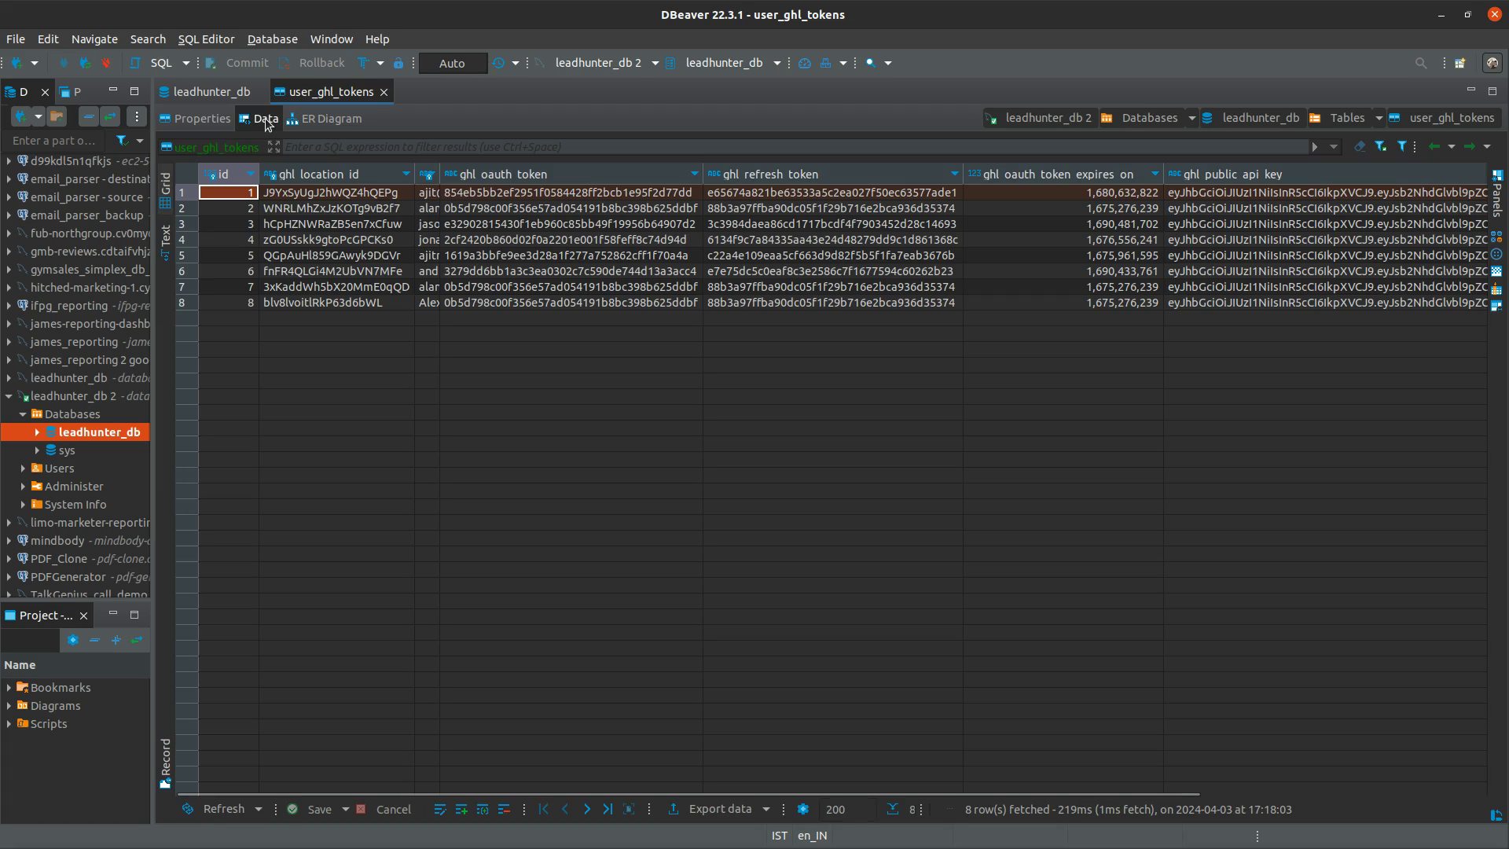
pyautogui.click(324, 195)
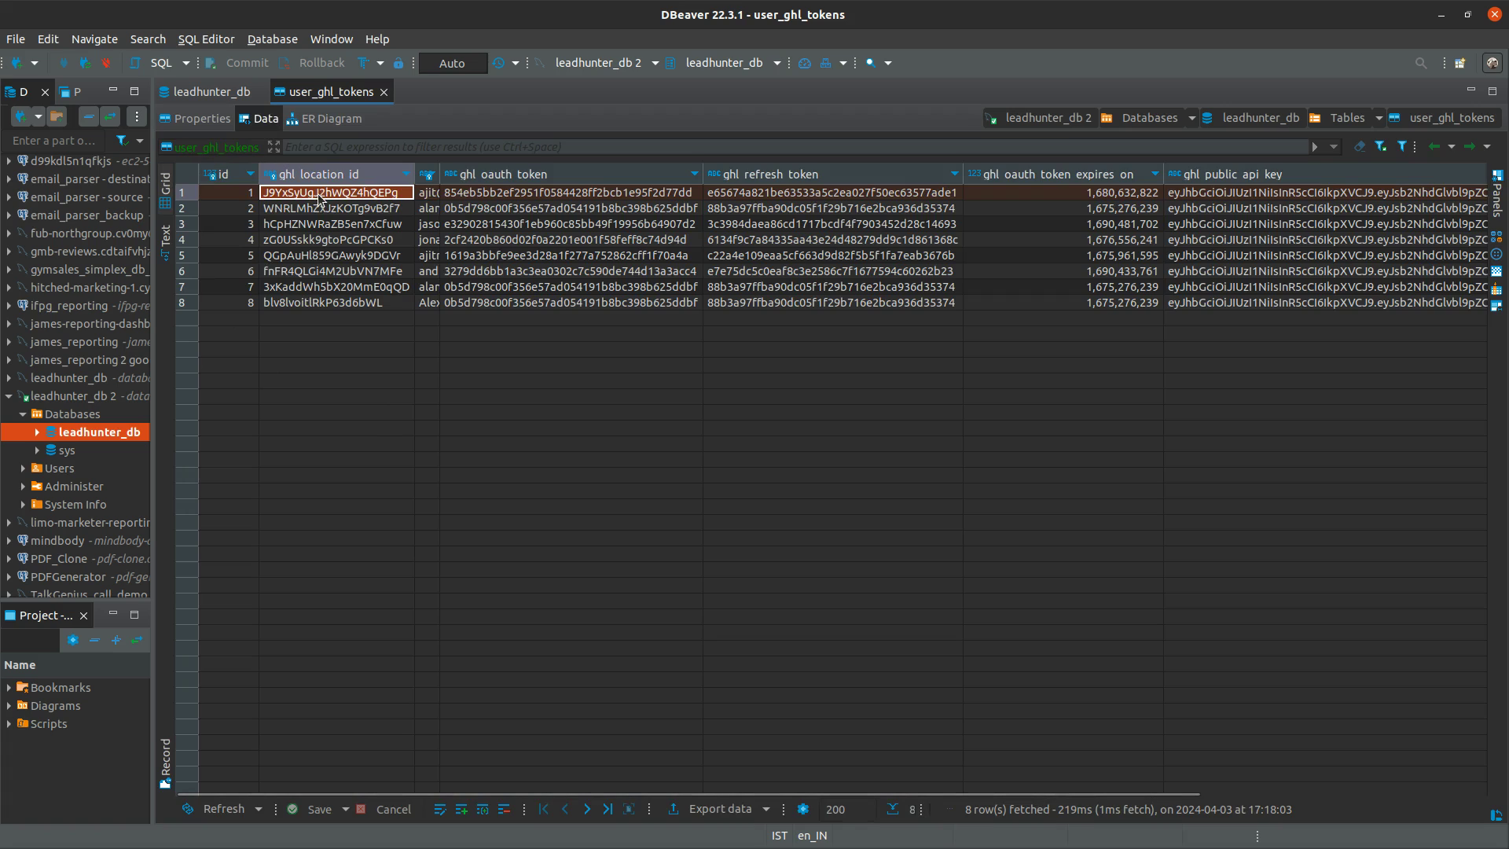
pyautogui.click(489, 195)
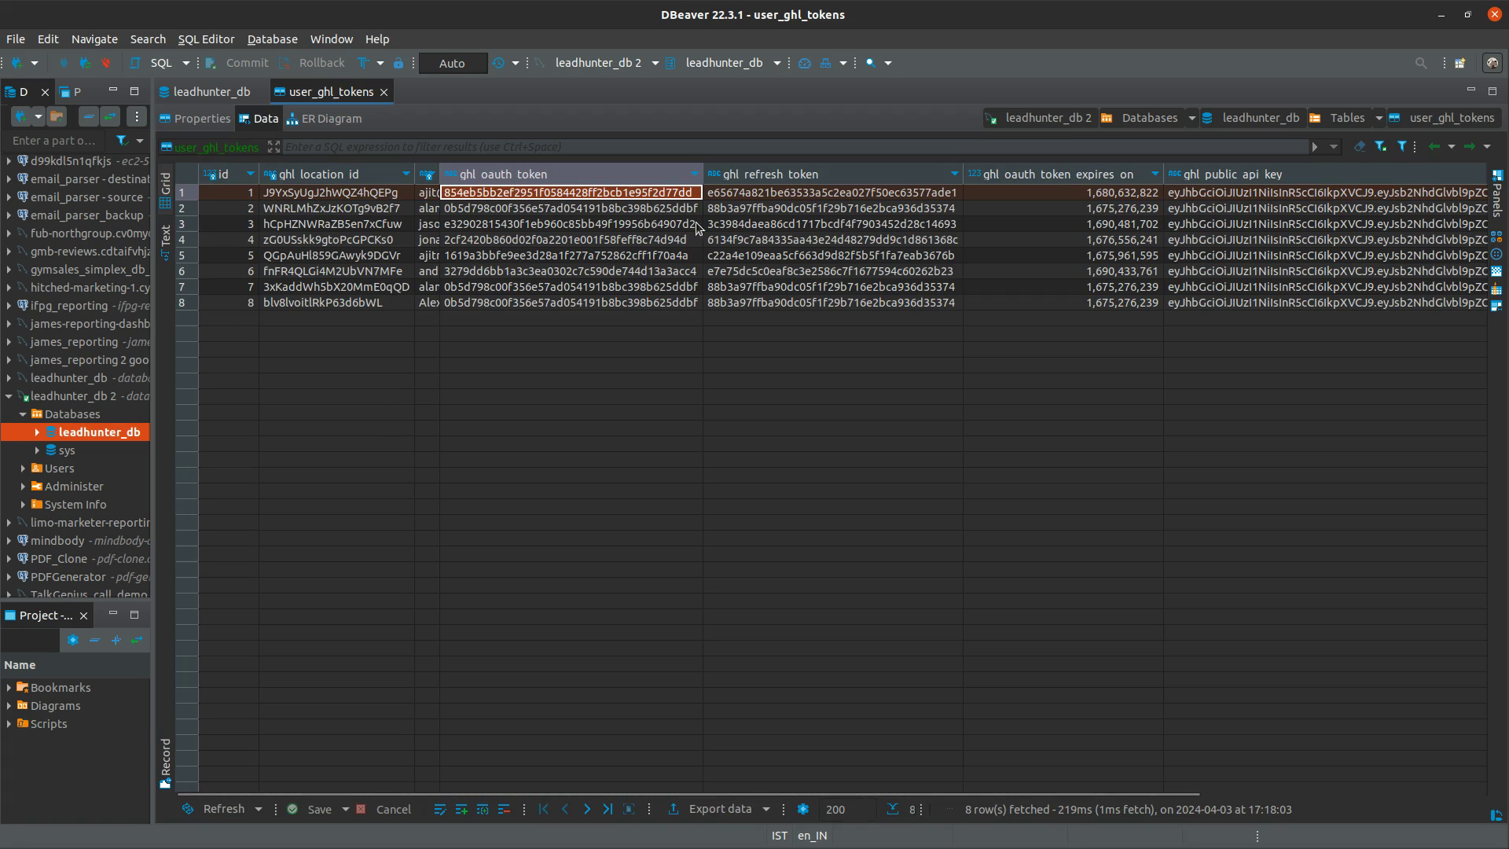
pyautogui.click(729, 193)
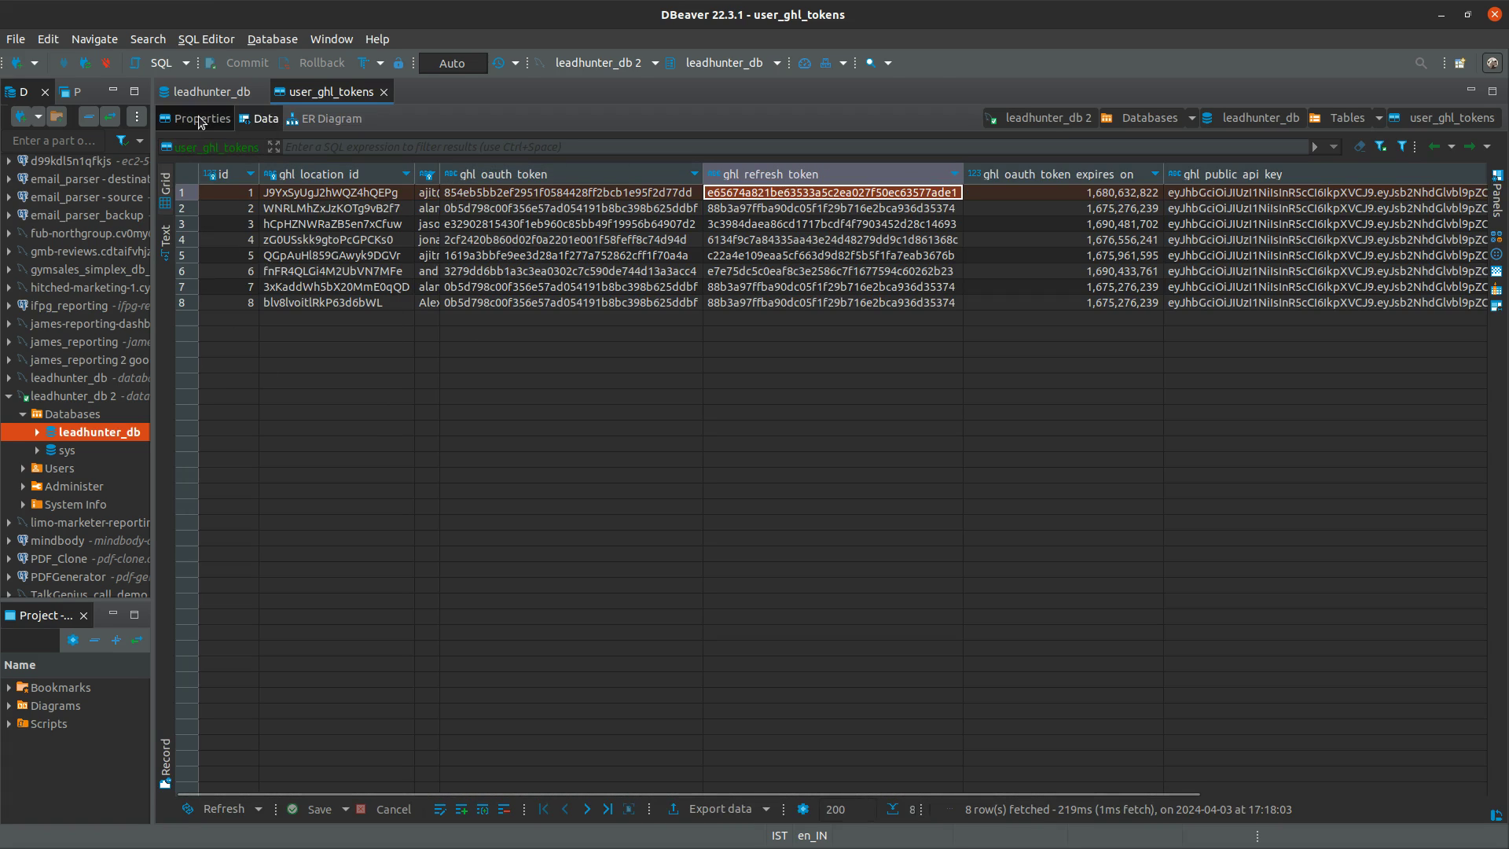
pyautogui.click(202, 119)
pyautogui.click(314, 430)
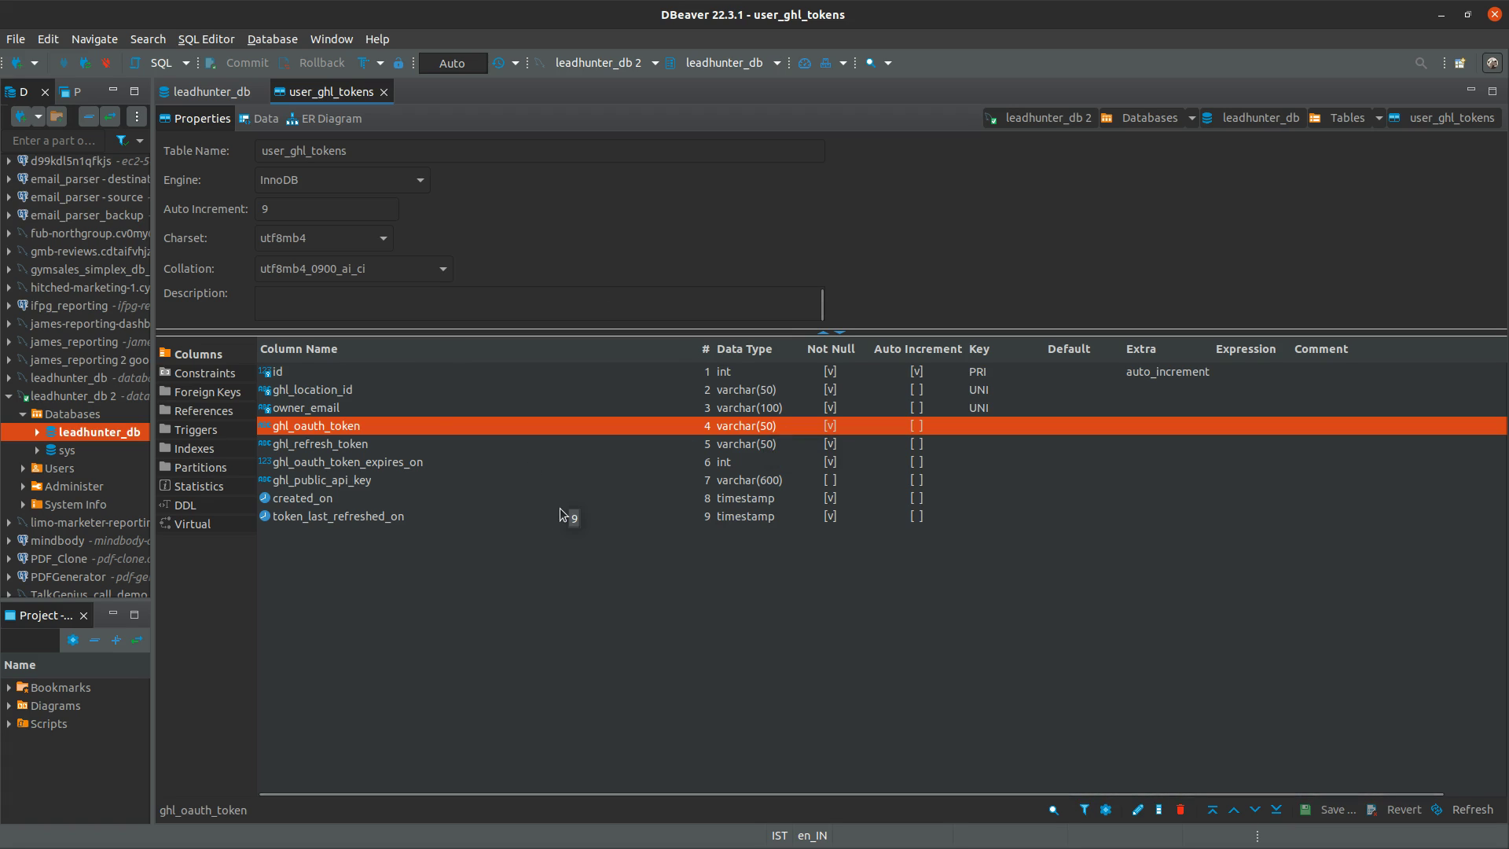
pyautogui.click(736, 446)
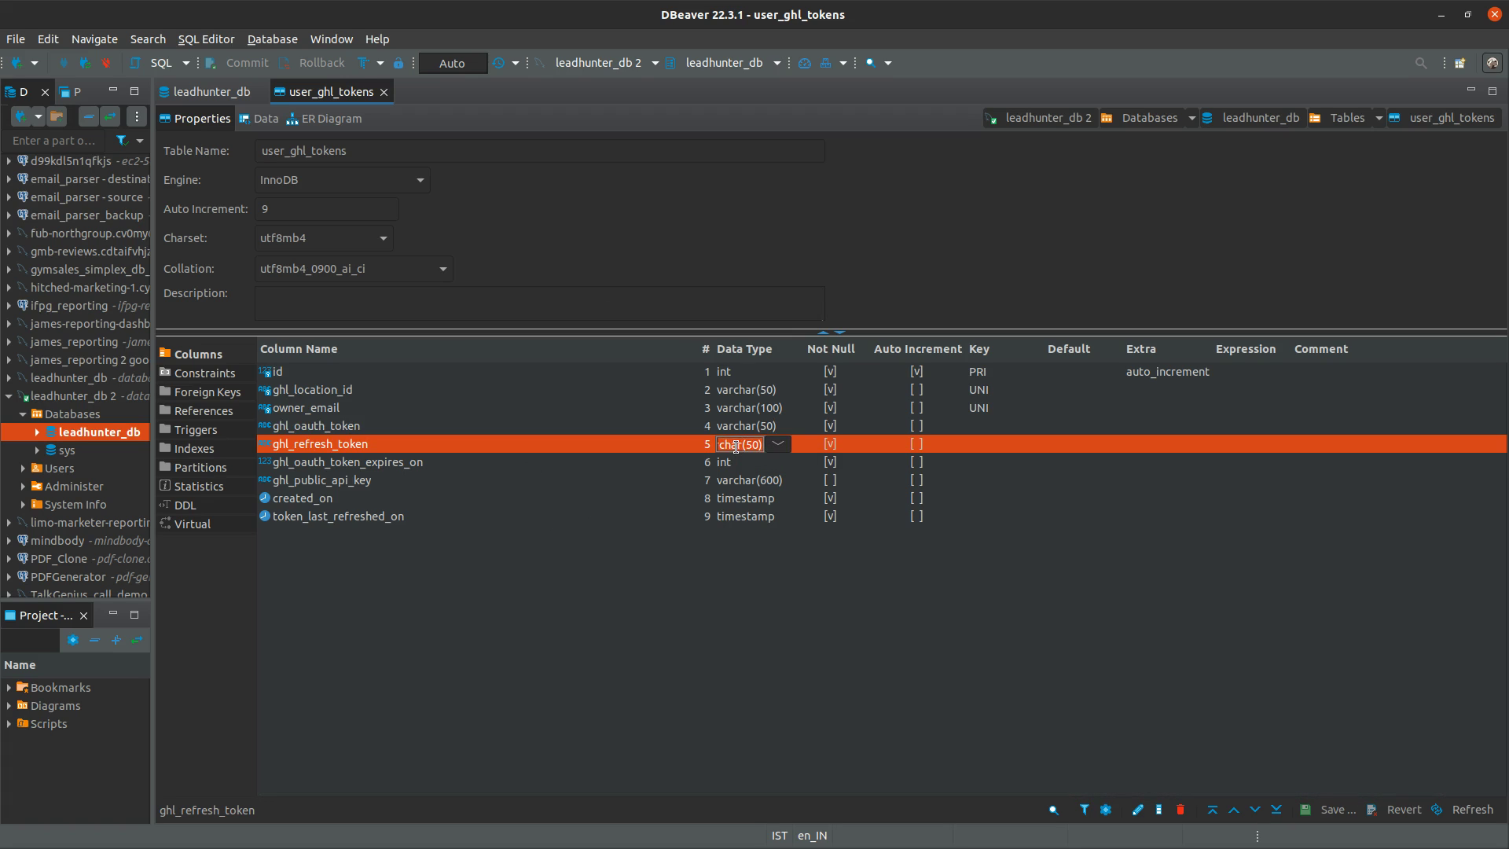
pyautogui.click(496, 428)
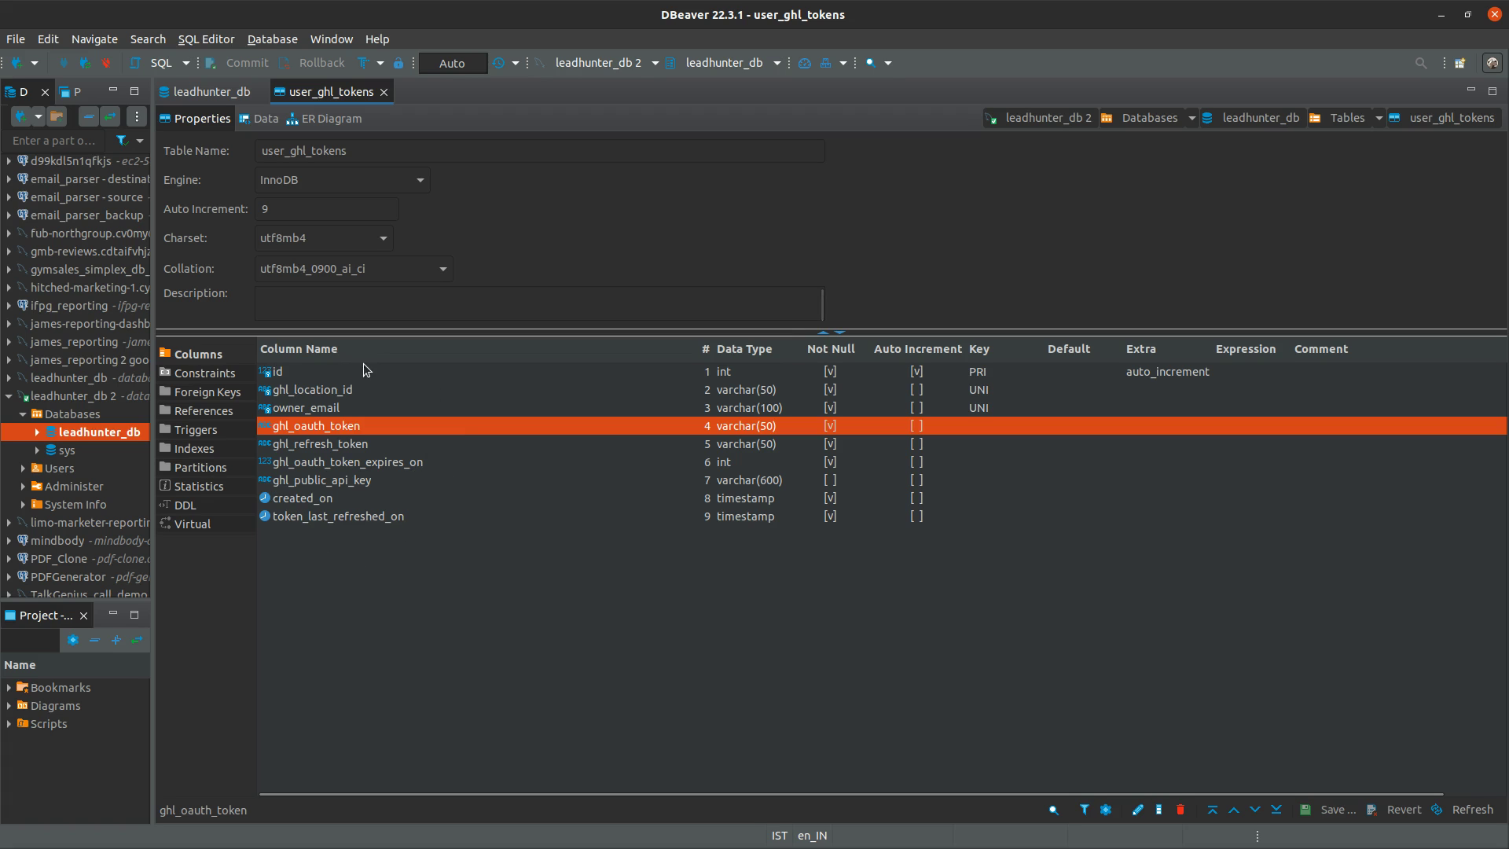
# Return to the user_ghl_tokens data grid and check row 1's token expiry value
pyautogui.click(244, 91)
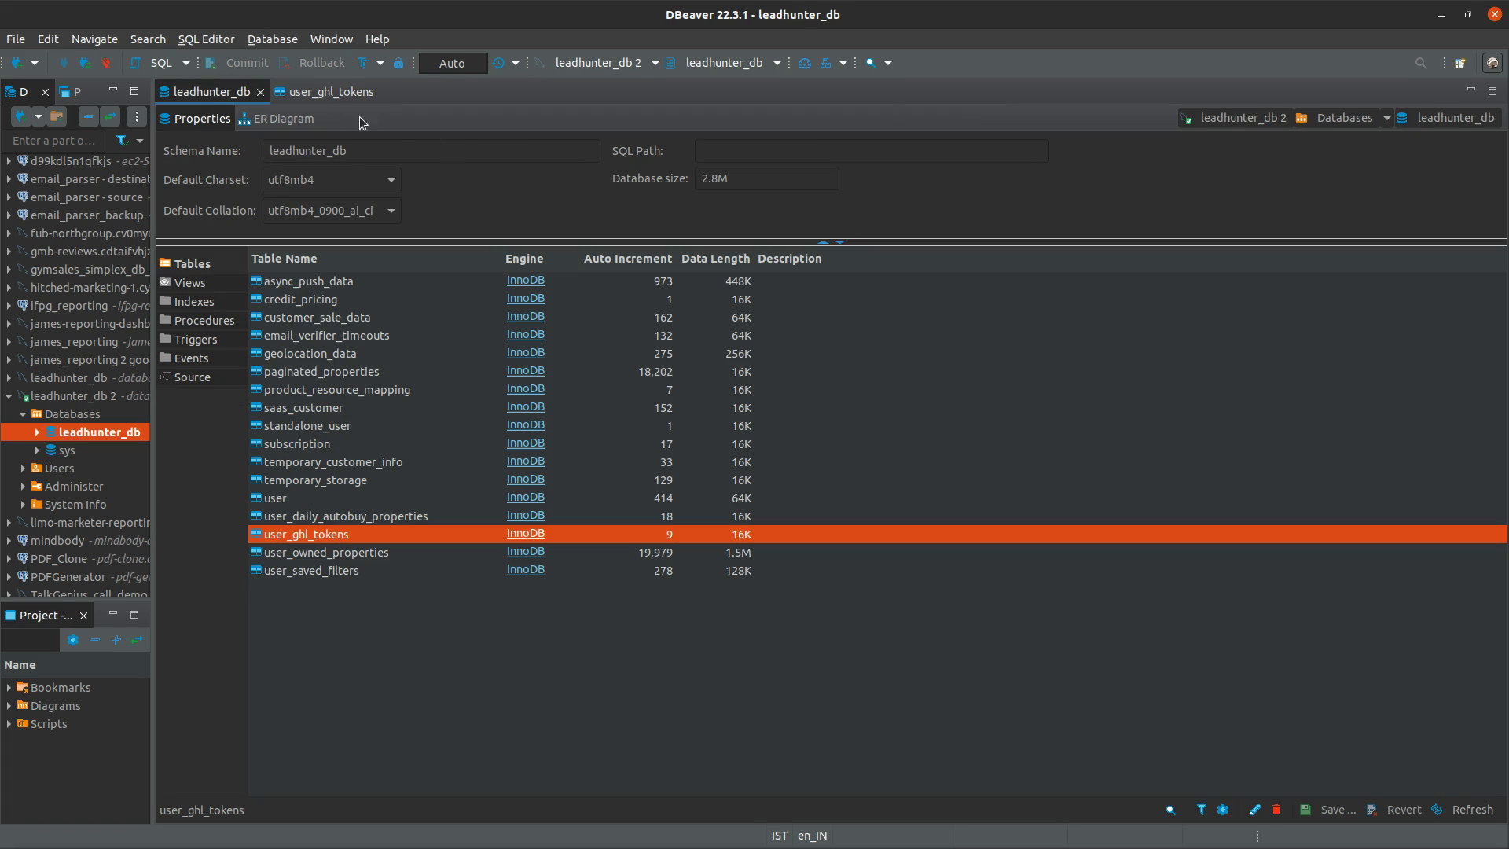
pyautogui.click(315, 99)
pyautogui.click(246, 119)
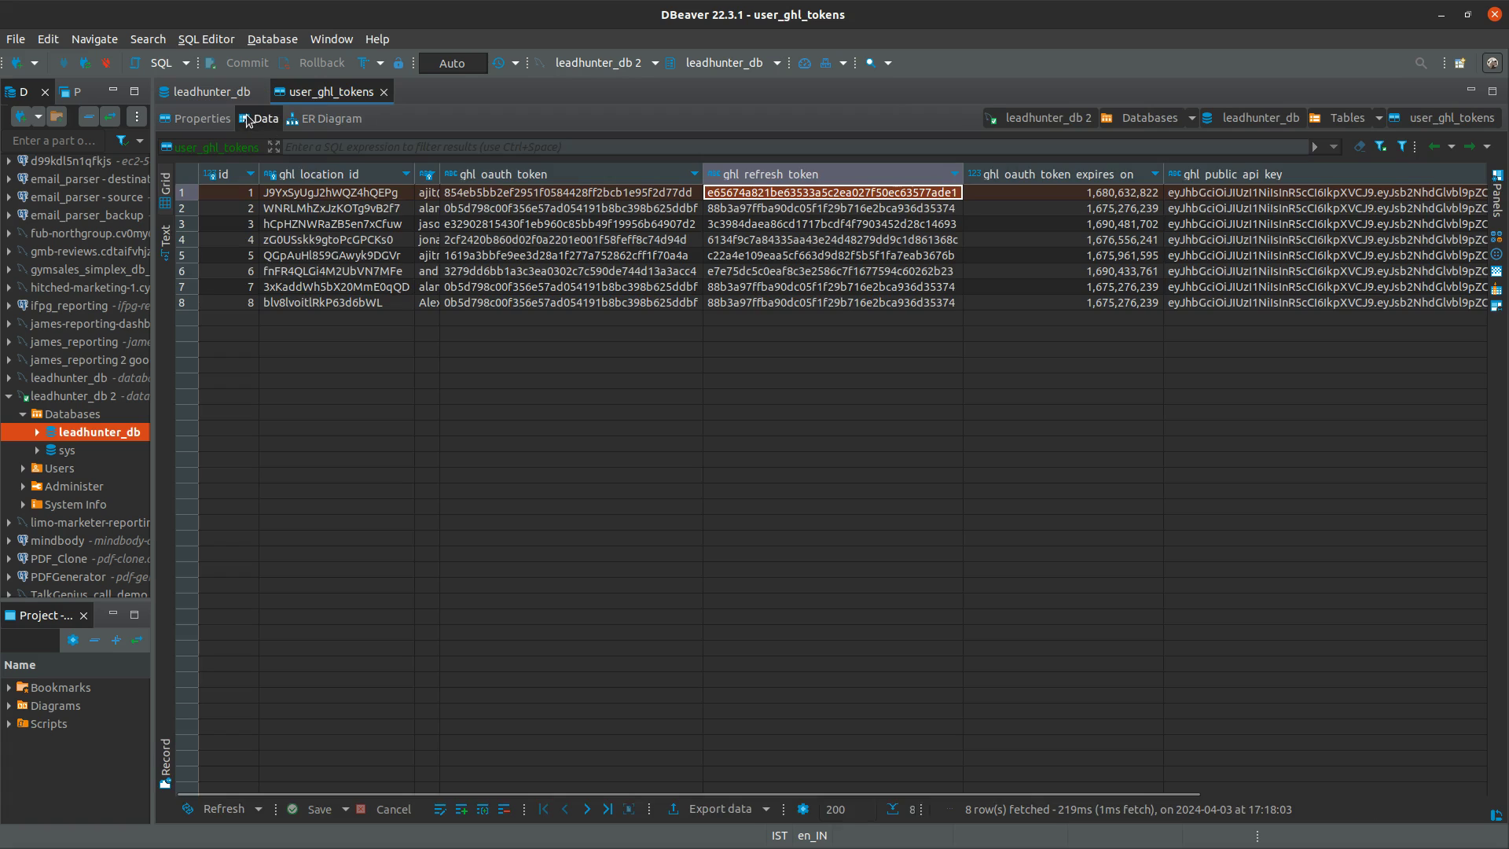
pyautogui.click(1049, 195)
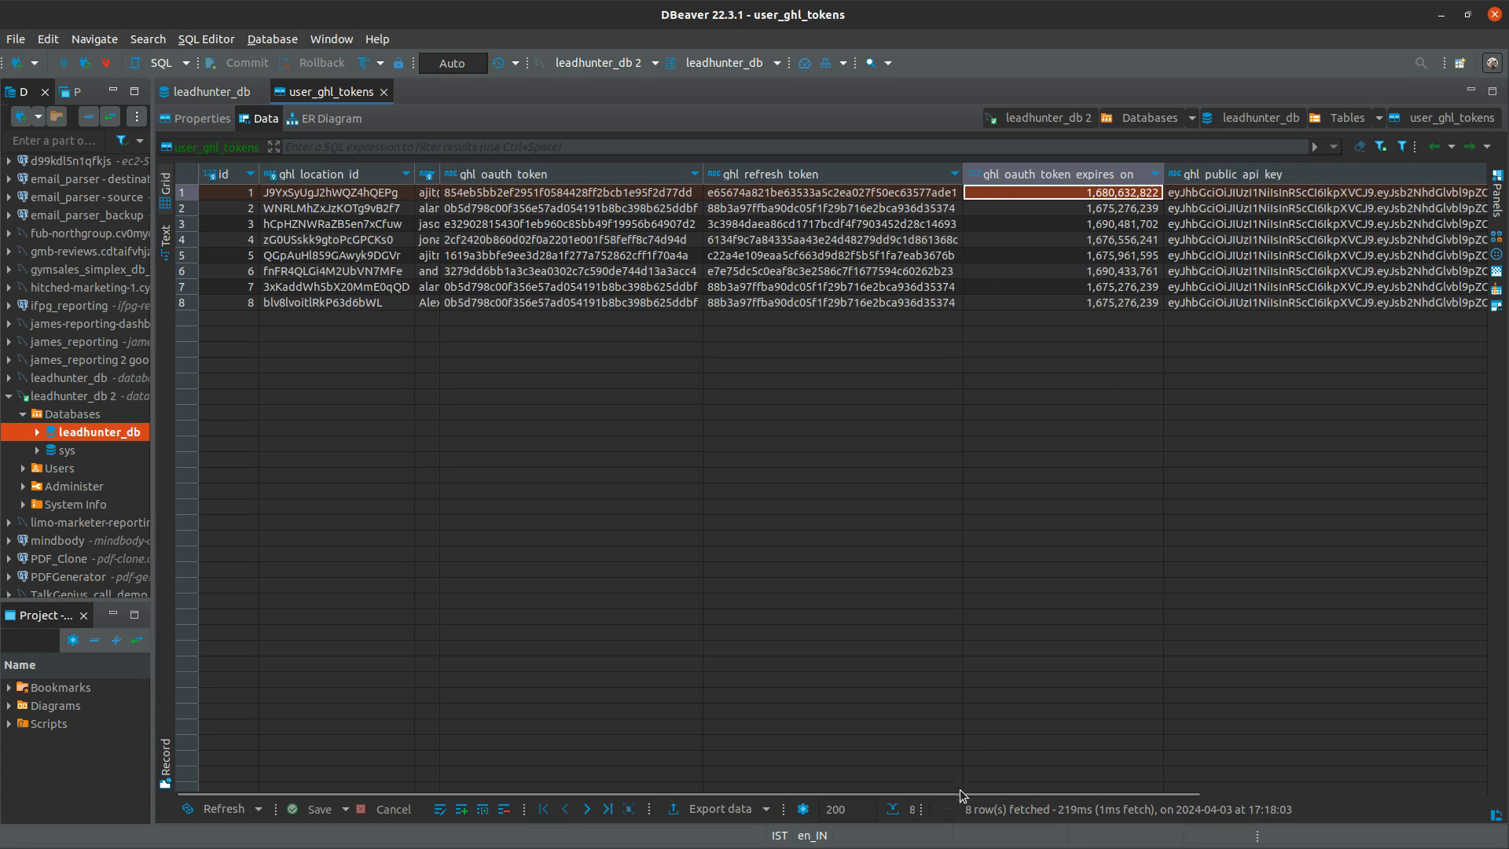
# Check the created_on and token_last_refreshed_on times across rows, then minimize DBeaver
pyautogui.moveTo(964, 792); pyautogui.dragTo(1249, 793)
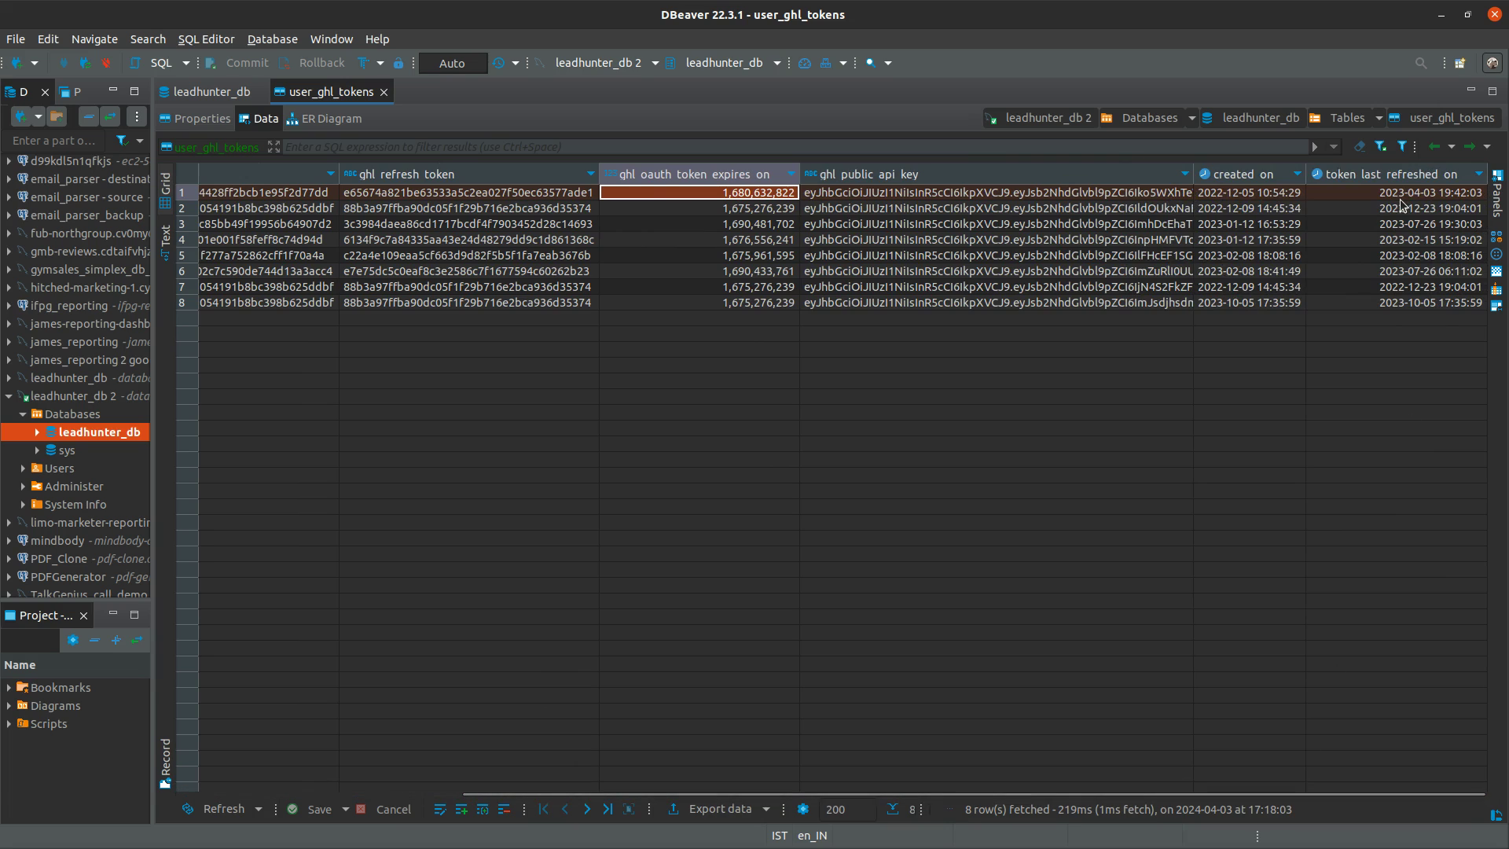
pyautogui.moveTo(1400, 203); pyautogui.dragTo(1411, 267)
pyautogui.click(1415, 306)
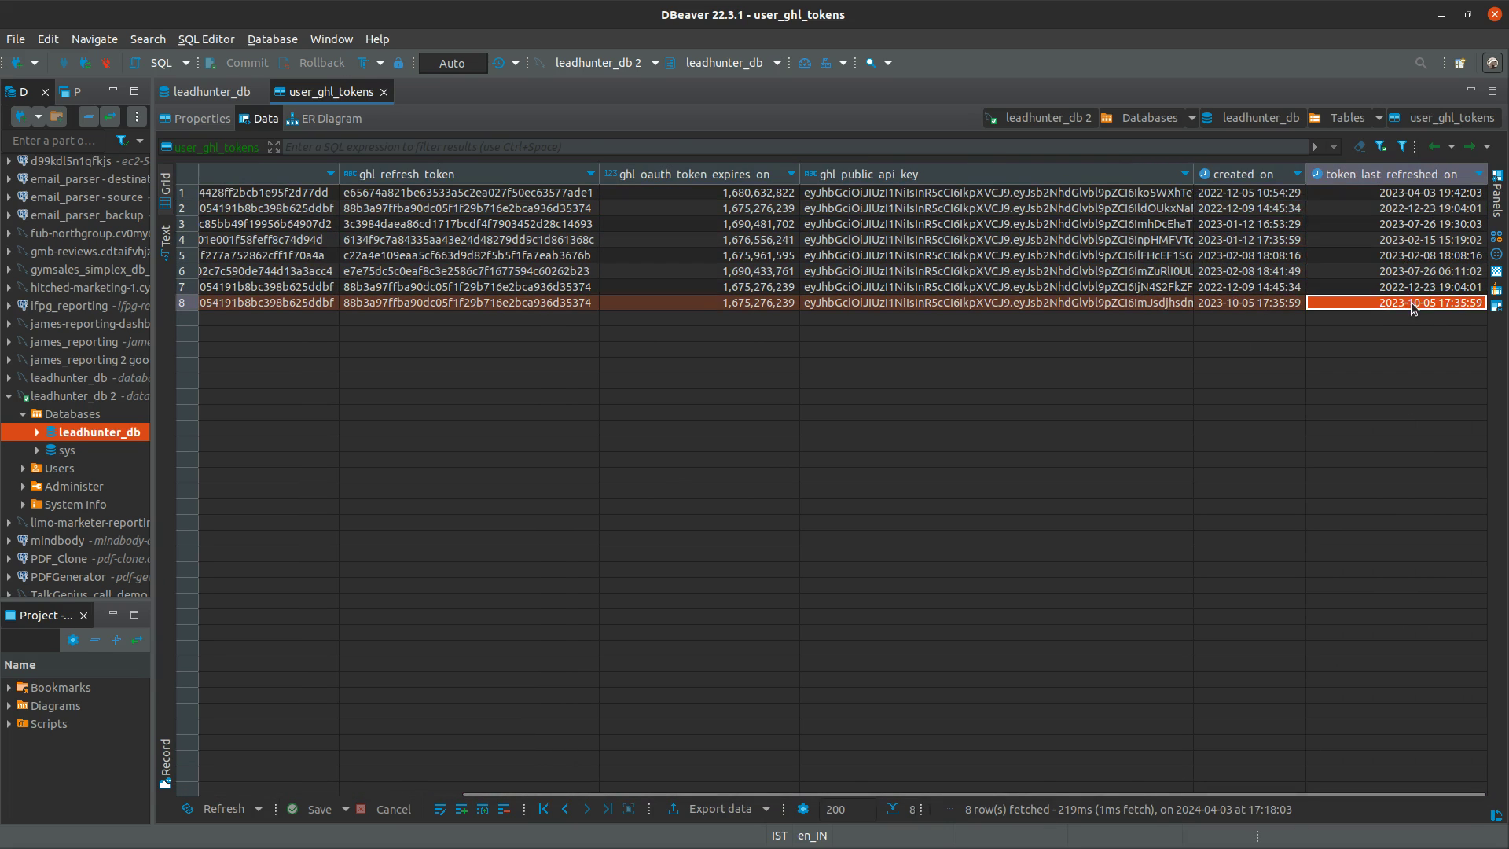
pyautogui.click(1273, 209)
pyautogui.click(1263, 271)
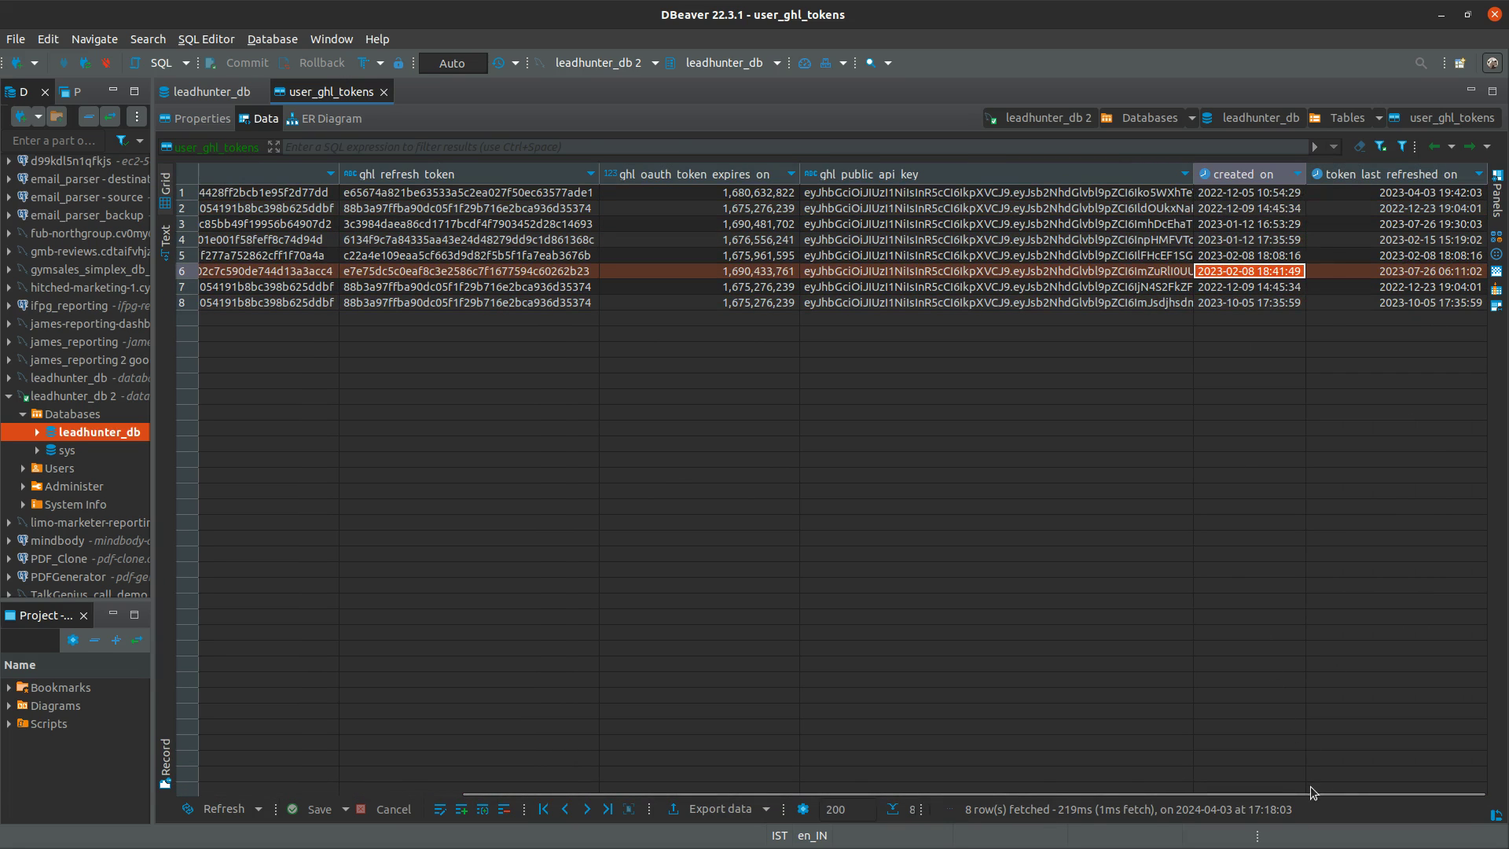
pyautogui.moveTo(1254, 792); pyautogui.dragTo(967, 793)
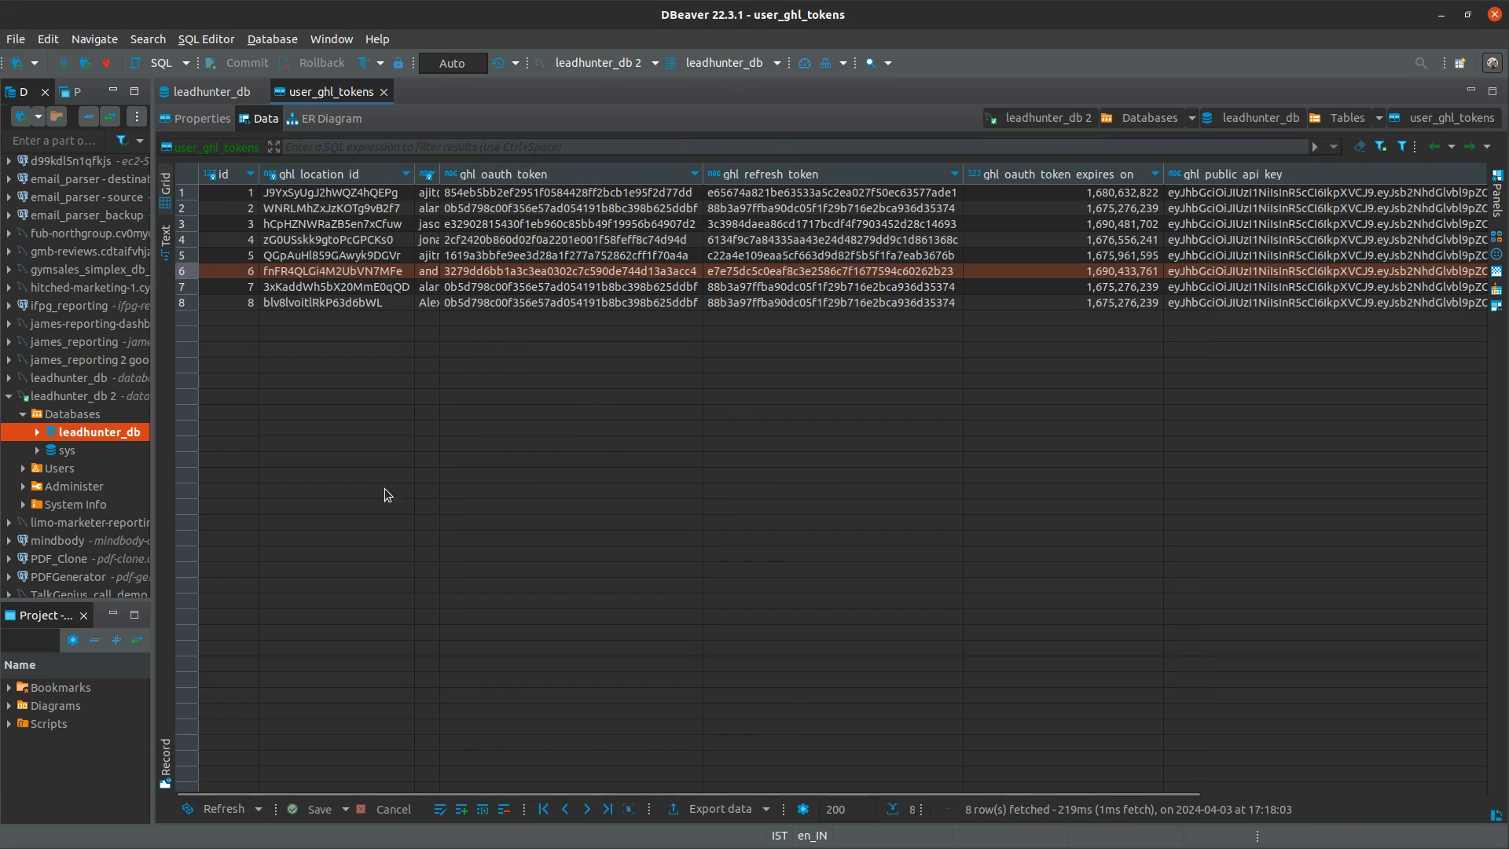
pyautogui.click(1441, 16)
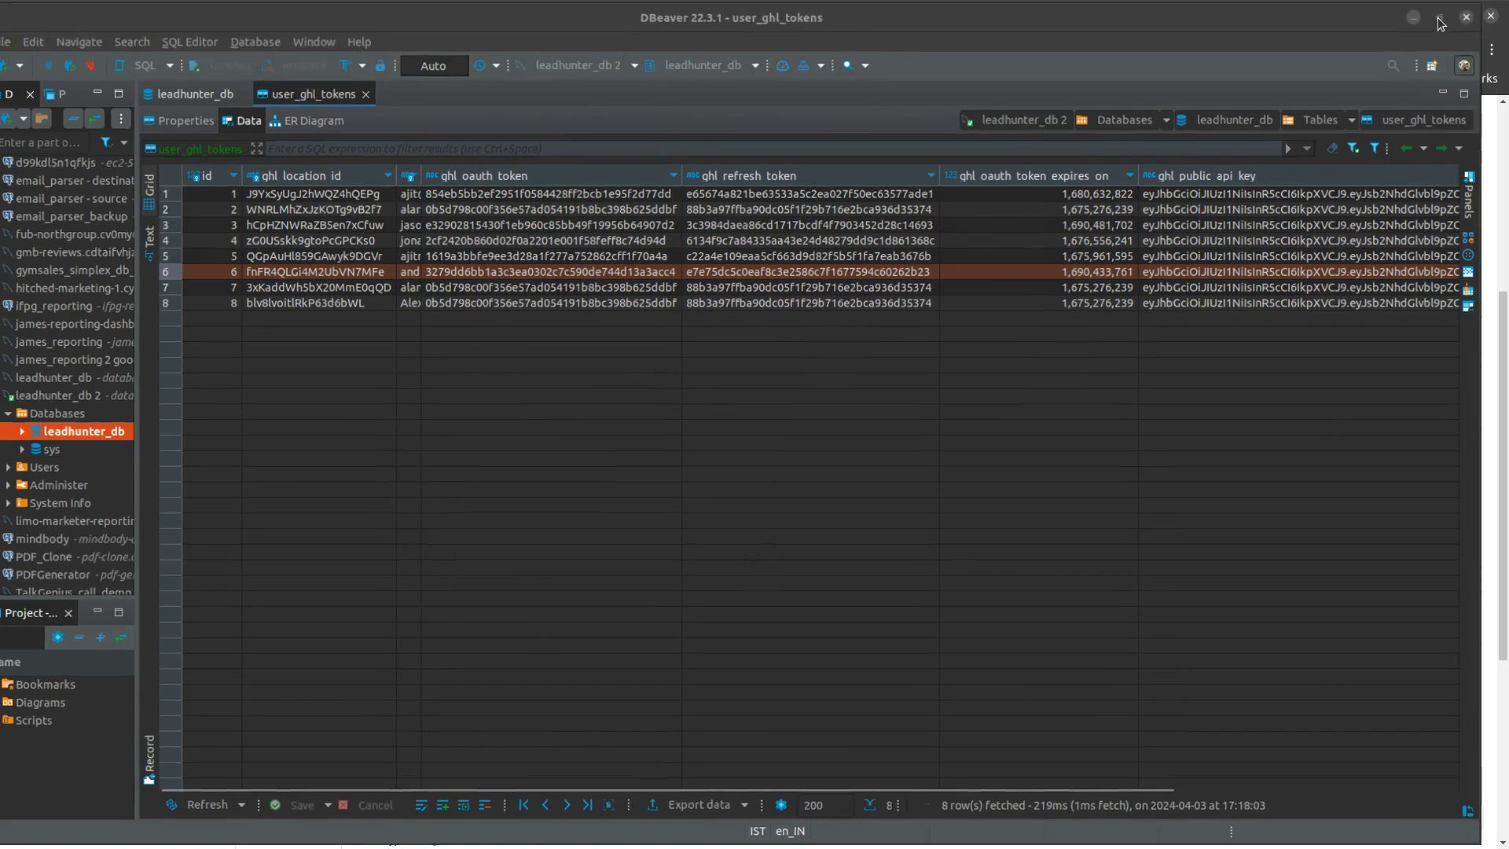